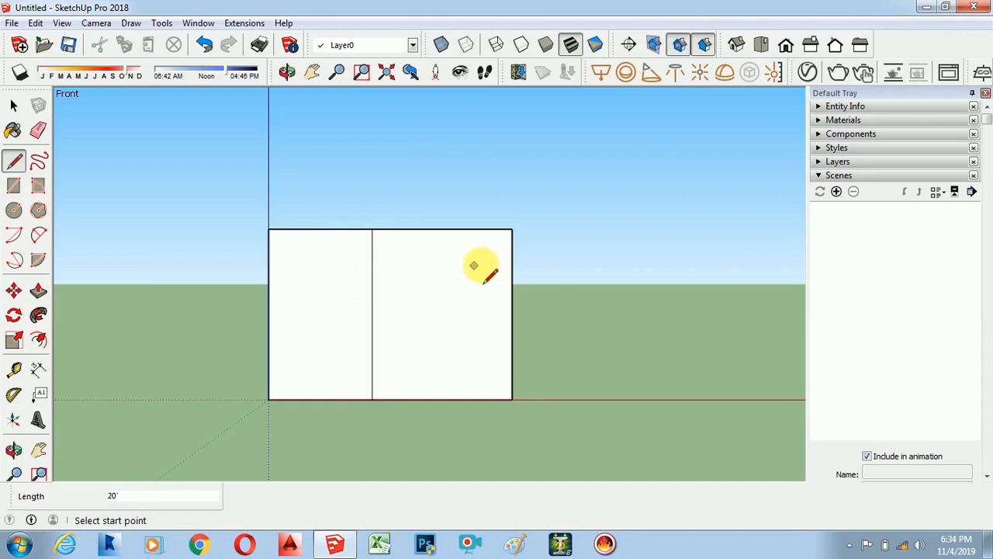
- Draw a horizontal line across each section of the front wall, setting the one in the narrower section slightly lower
{"action": "left_click", "coordinate": [371, 271]}
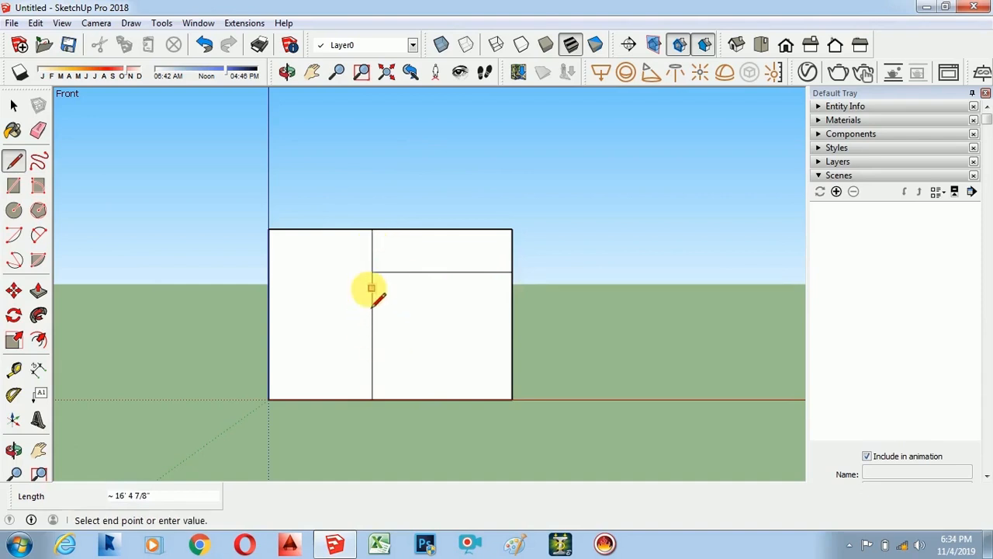
{"action": "left_click", "coordinate": [270, 289]}
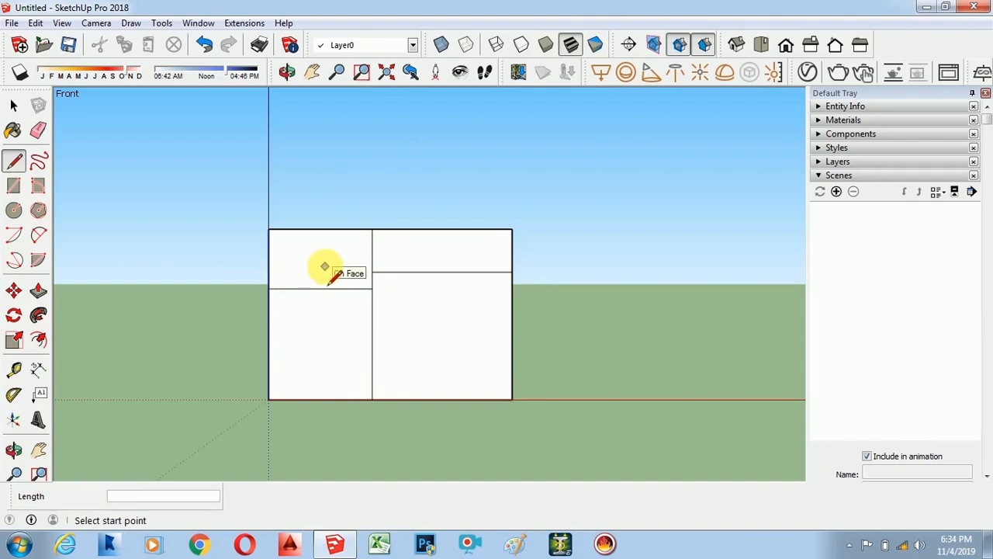
- Draw two closely spaced parallel sloped roof lines, about 13' long, rising from the wall's outer edge to the vertical divider in the narrower section
{"action": "left_click", "coordinate": [372, 249]}
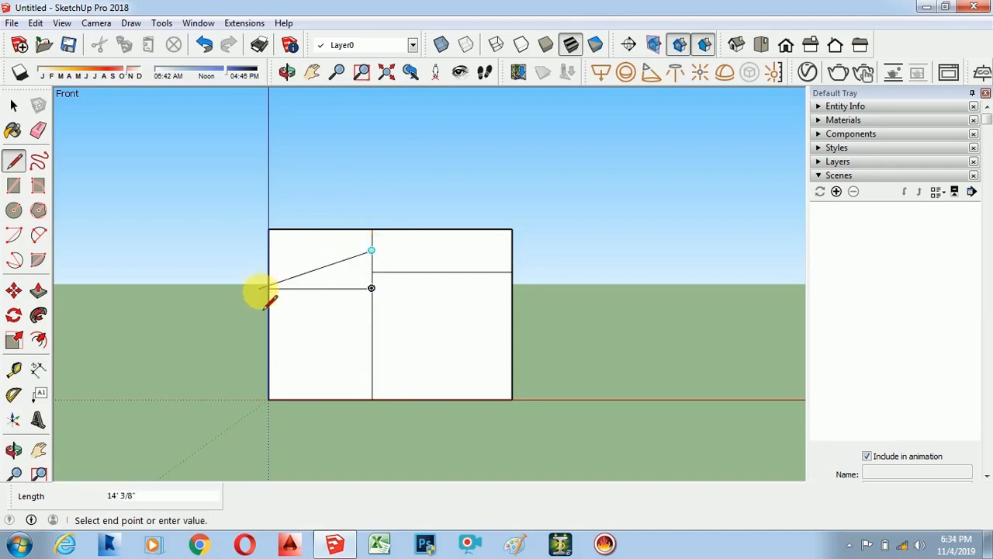
{"action": "left_click", "coordinate": [269, 289]}
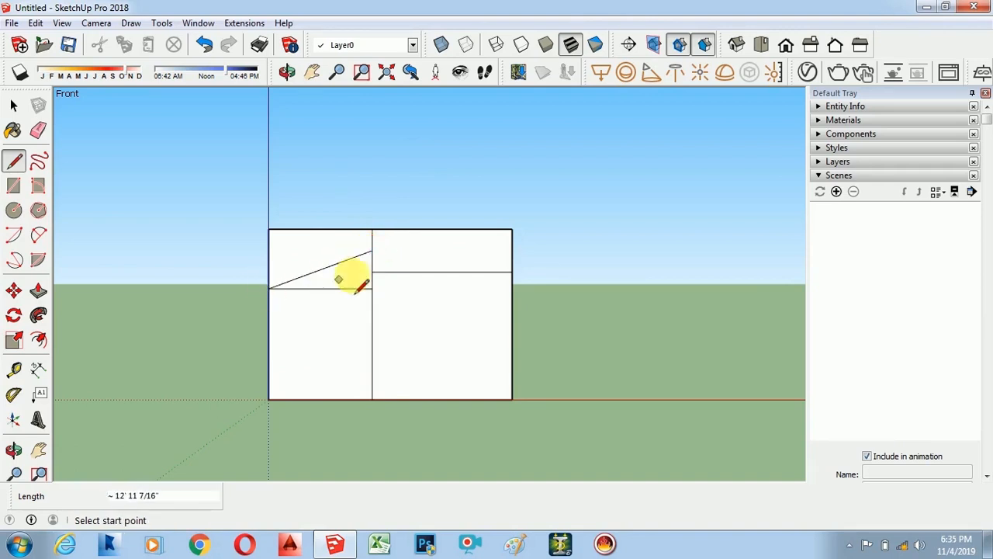
{"action": "left_click", "coordinate": [372, 250]}
{"action": "scroll", "coordinate": [306, 272], "scroll_direction": "up", "scroll_amount": 3}
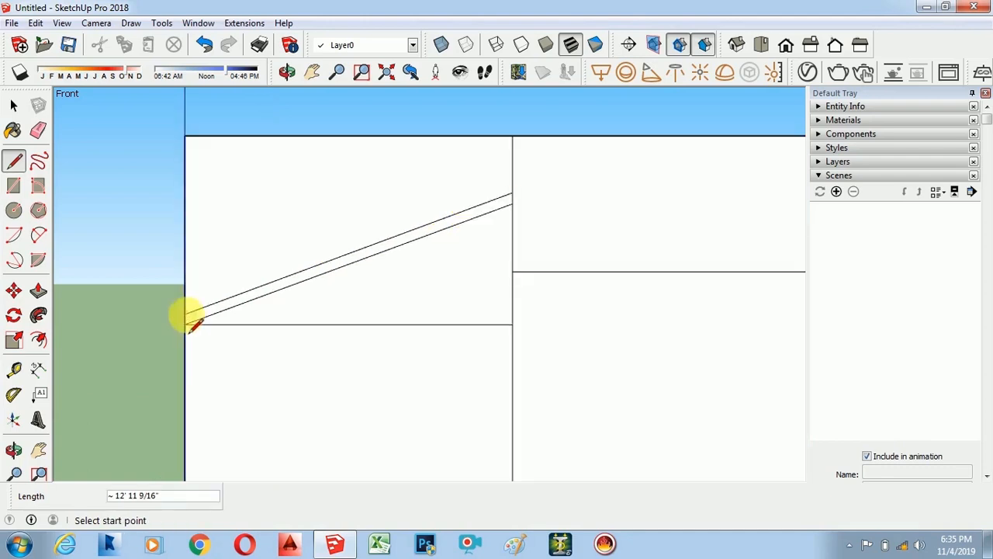
{"action": "scroll", "coordinate": [184, 259], "scroll_direction": "down", "scroll_amount": 2}
{"action": "scroll", "coordinate": [398, 256], "scroll_direction": "up", "scroll_amount": 2}
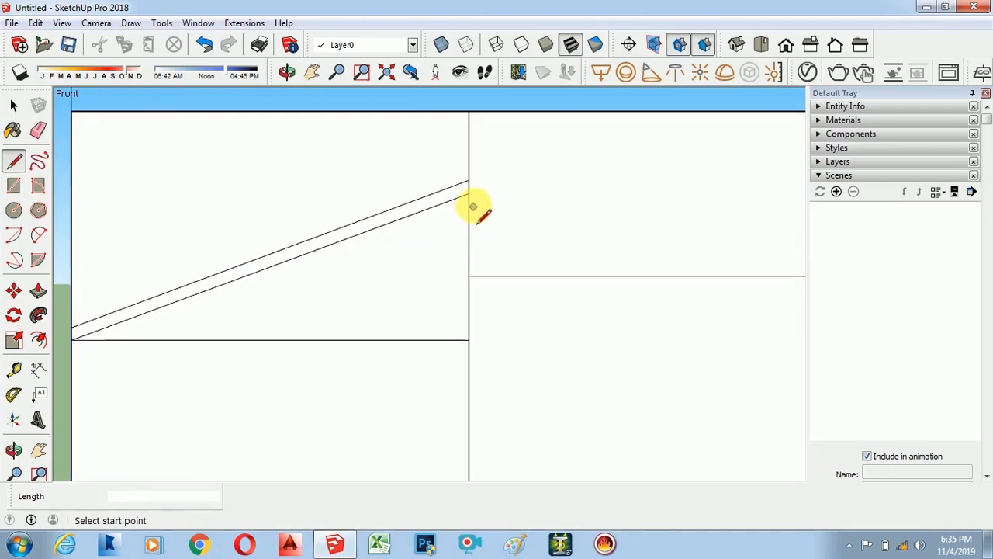
- Extend both sloped roof lines about 5" past the vertical divider and close their end with a vertical line
{"action": "left_click", "coordinate": [468, 193]}
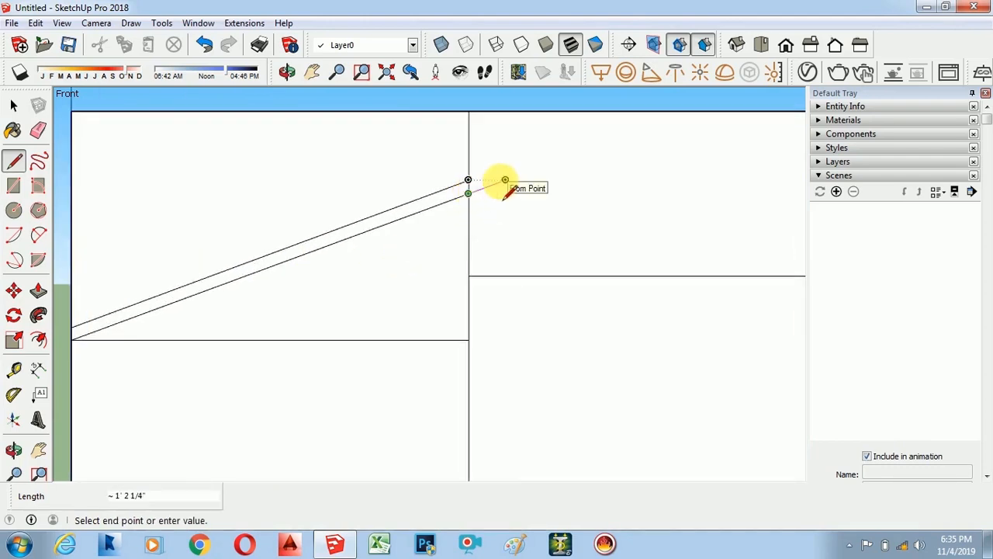
{"action": "scroll", "coordinate": [466, 194], "scroll_direction": "up", "scroll_amount": 3}
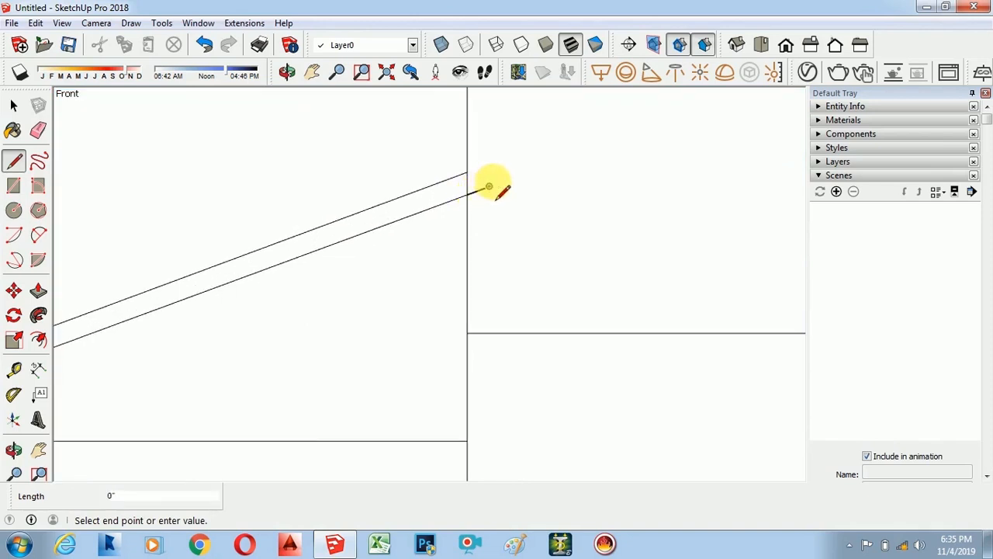
{"action": "key", "text": "Escape"}
{"action": "left_click", "coordinate": [466, 171]}
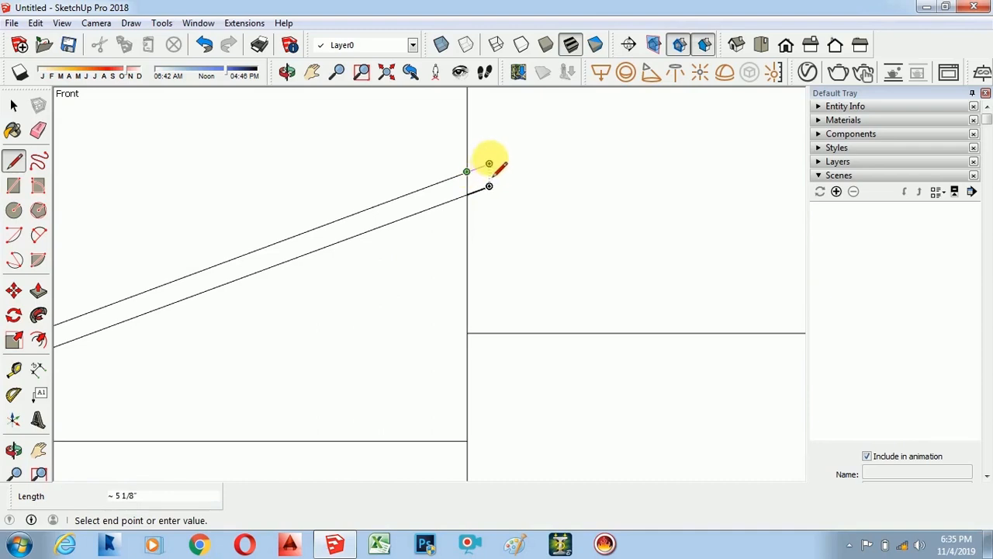
{"action": "left_click", "coordinate": [489, 164]}
{"action": "scroll", "coordinate": [384, 168], "scroll_direction": "down", "scroll_amount": 3}
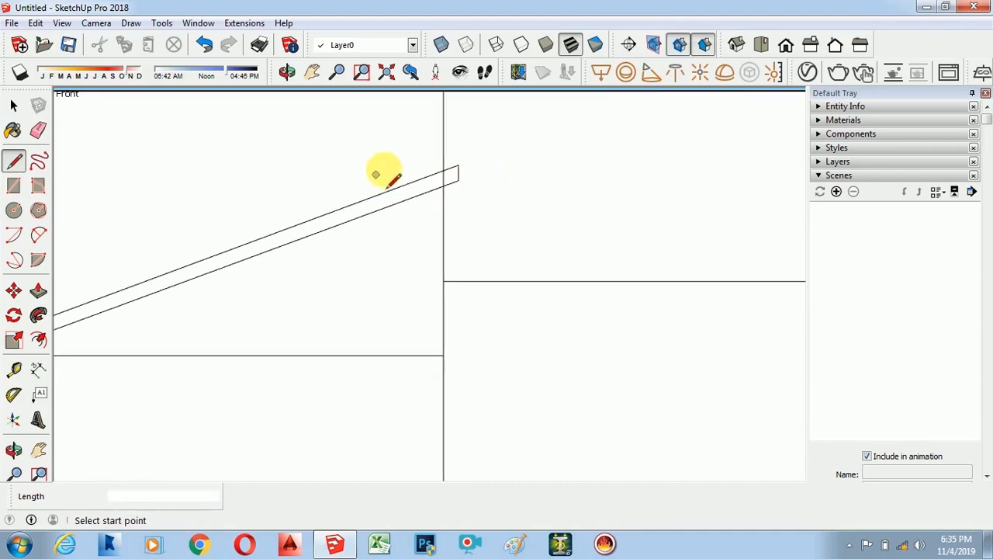
- Erase the horizontal line beneath the sloped roof strip and the parts of the vertical divider above and inside the strip
{"action": "scroll", "coordinate": [385, 169], "scroll_direction": "down", "scroll_amount": 2}
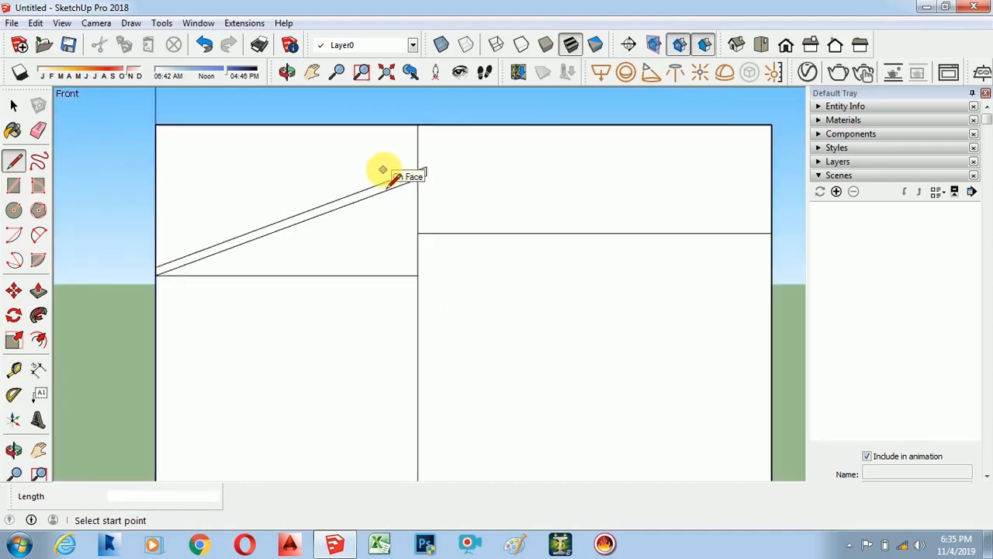
{"action": "scroll", "coordinate": [383, 169], "scroll_direction": "down", "scroll_amount": 1}
{"action": "scroll", "coordinate": [349, 277], "scroll_direction": "up", "scroll_amount": 2}
{"action": "left_click", "coordinate": [38, 130]}
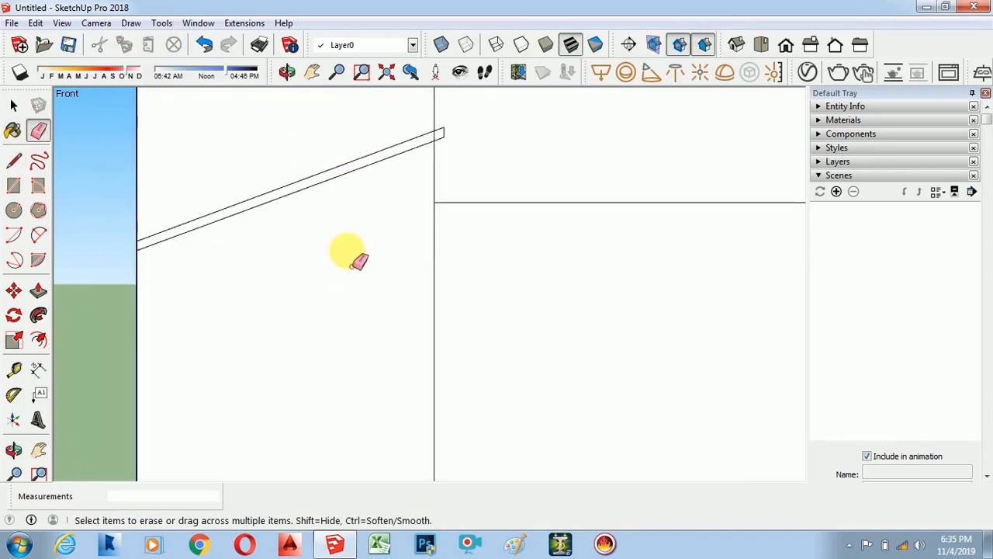
{"action": "scroll", "coordinate": [345, 187], "scroll_direction": "down", "scroll_amount": 2}
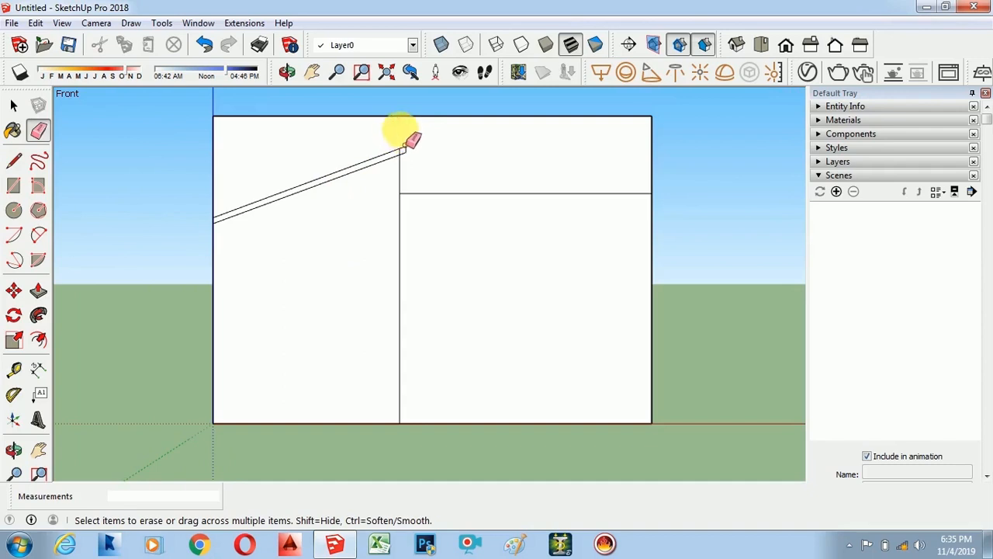
{"action": "scroll", "coordinate": [400, 132], "scroll_direction": "up", "scroll_amount": 3}
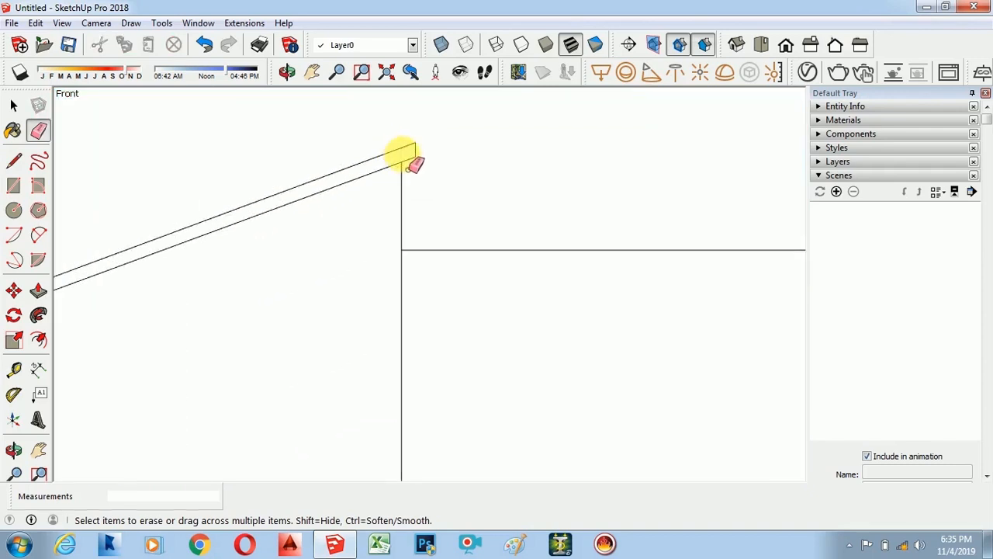
{"action": "scroll", "coordinate": [399, 154], "scroll_direction": "down", "scroll_amount": 3}
{"action": "scroll", "coordinate": [367, 278], "scroll_direction": "up", "scroll_amount": 2}
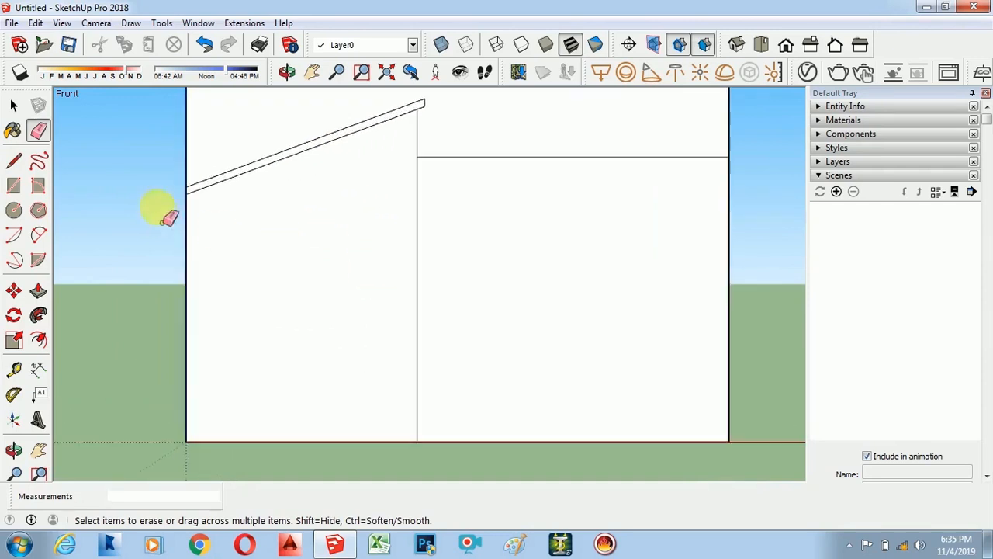
- Draw a tall window outline beneath the sloped roof strip, with sides about 13' 11" and 14' 11" high and its base just above ground
{"action": "left_click", "coordinate": [15, 163]}
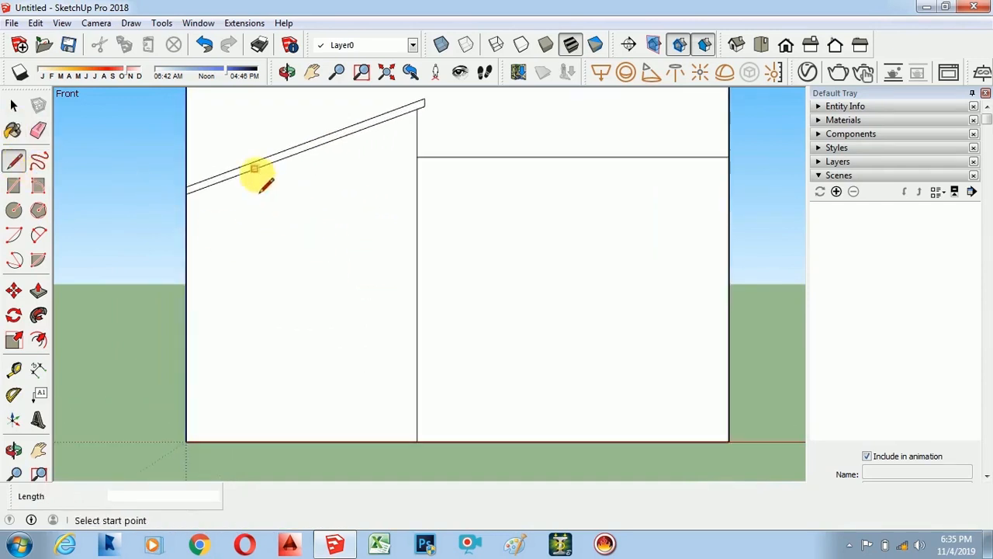
{"action": "left_click", "coordinate": [256, 168]}
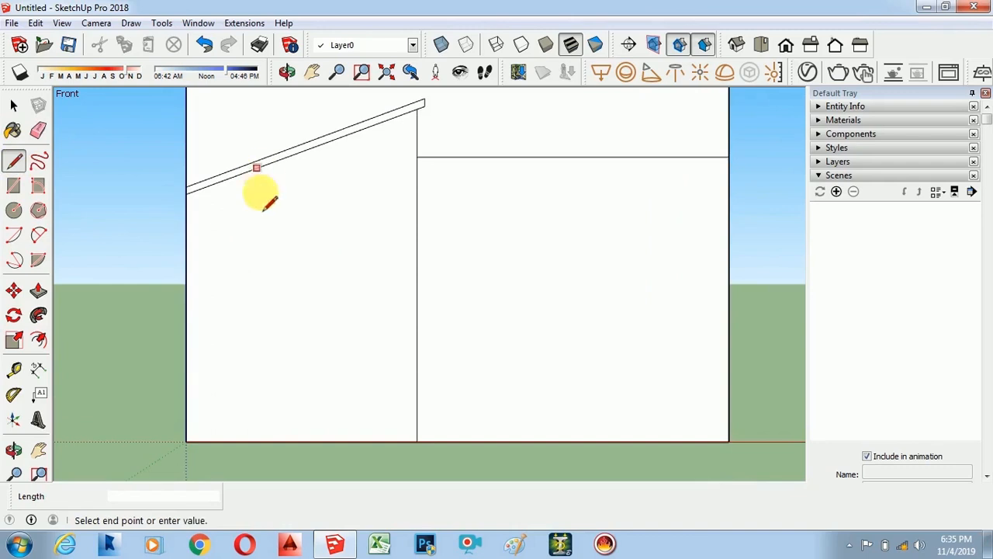
{"action": "left_click", "coordinate": [256, 434]}
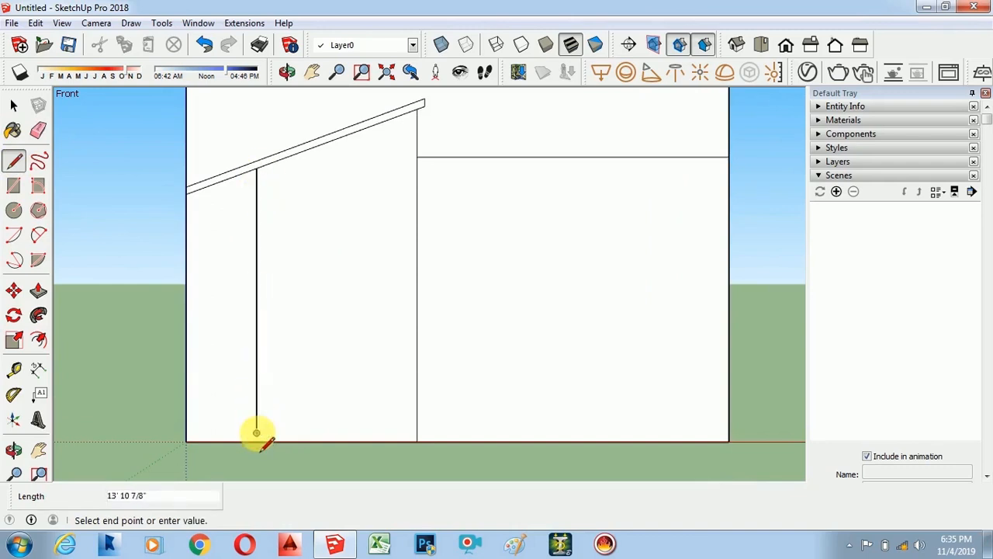
{"action": "left_click", "coordinate": [310, 433]}
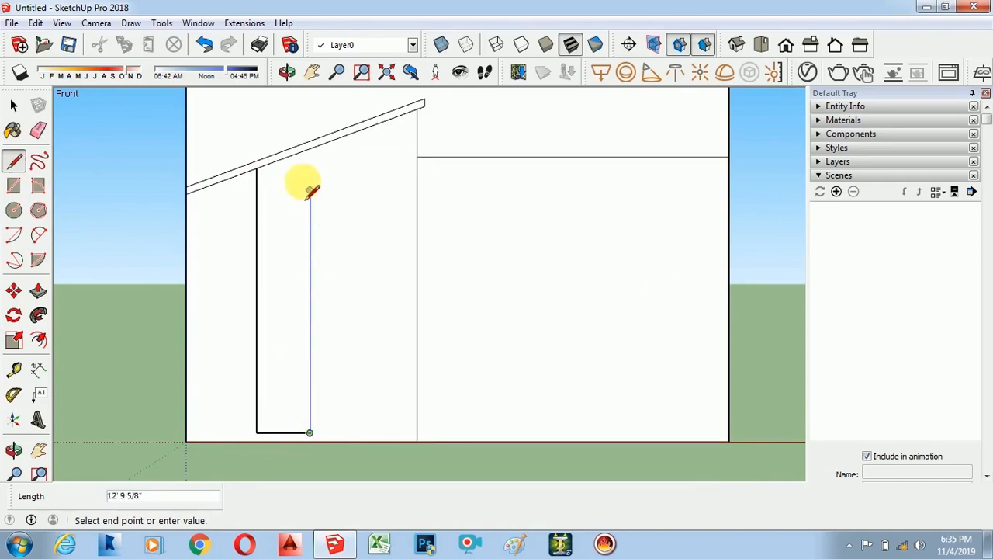
{"action": "left_click", "coordinate": [310, 148]}
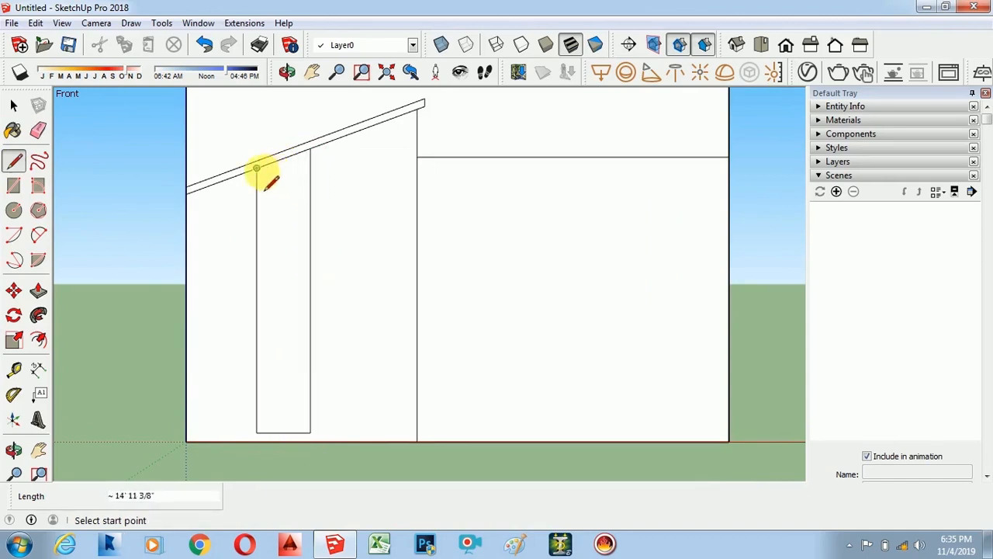
{"action": "left_click", "coordinate": [261, 172]}
{"action": "key", "text": "Escape"}
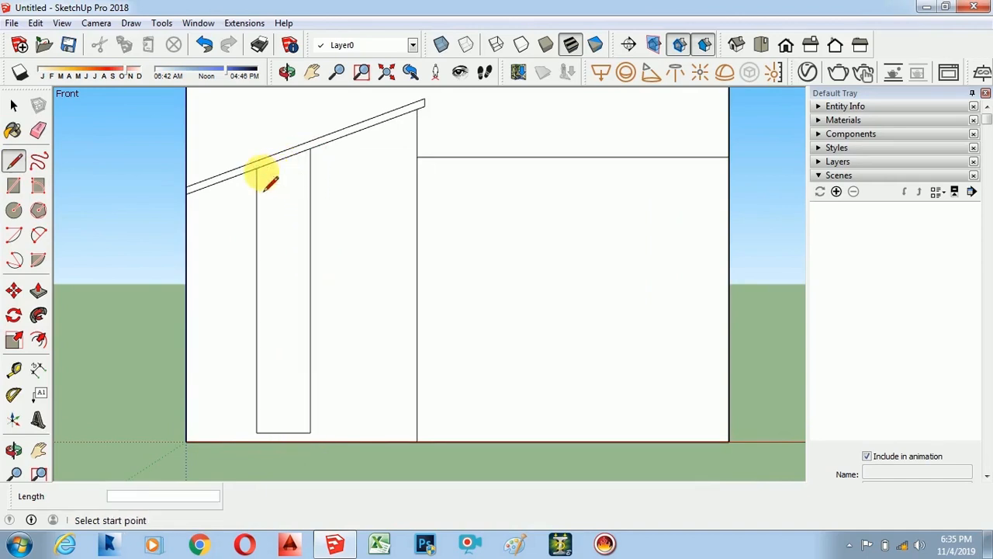
- Offset the tall window outline inward by 2" to form a frame
{"action": "left_click", "coordinate": [39, 339]}
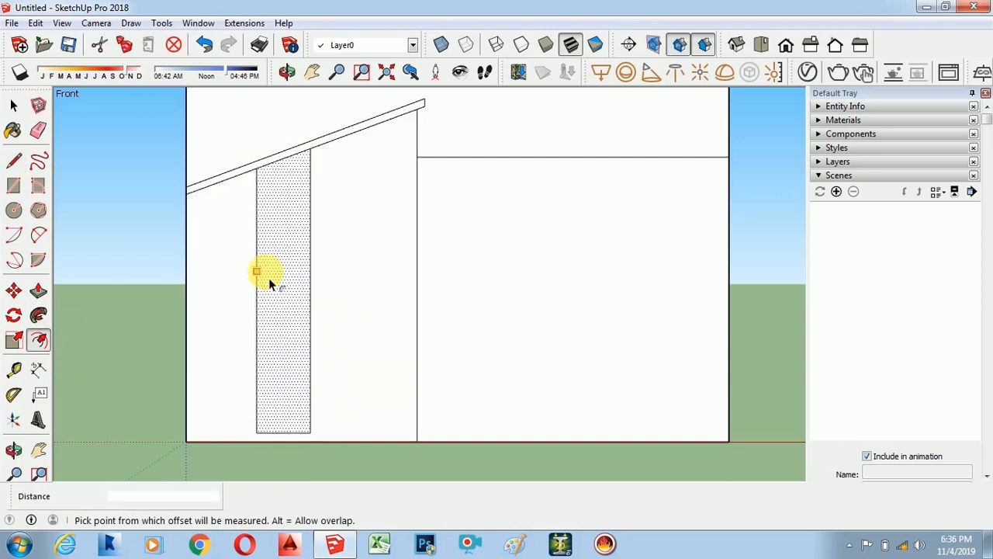
{"action": "type", "text": "2"}
{"action": "key", "text": "Return"}
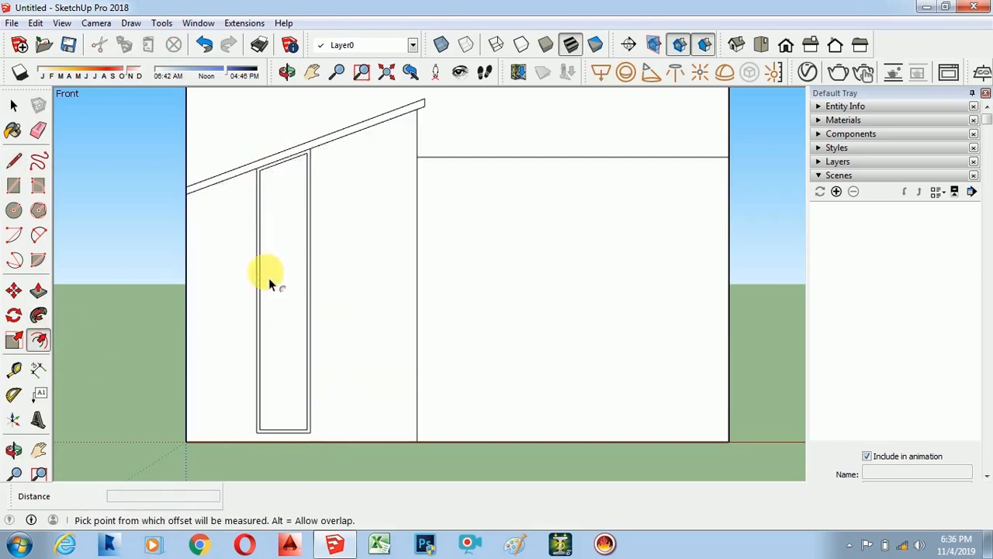
- Draw three horizontal divider lines across the tall window, splitting it into four panes
{"action": "left_click", "coordinate": [13, 159]}
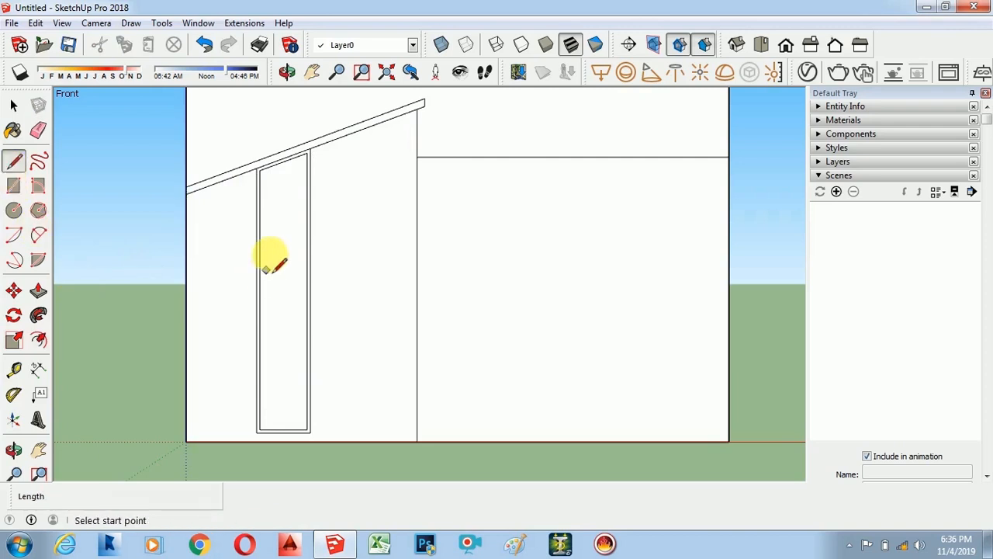
{"action": "left_click", "coordinate": [259, 232]}
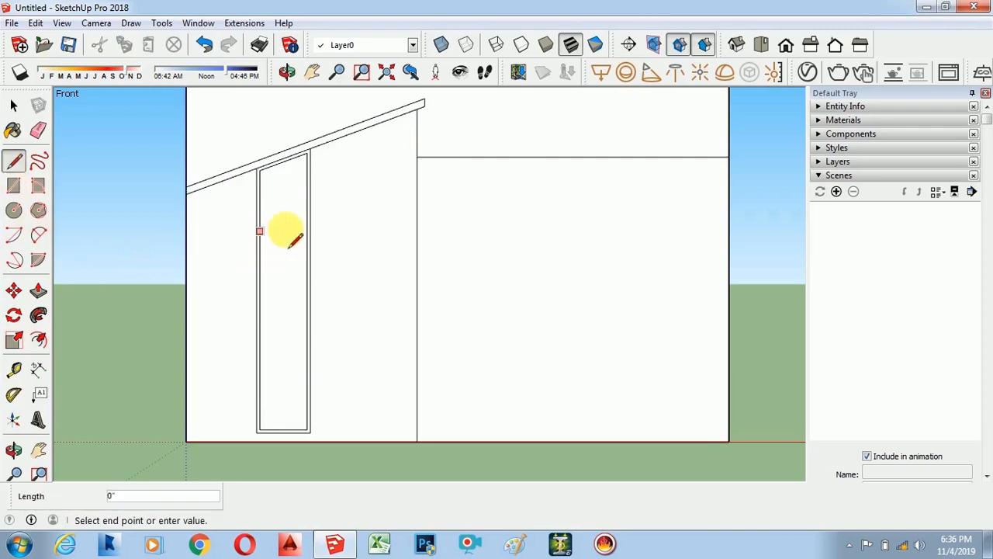
{"action": "left_click", "coordinate": [309, 231]}
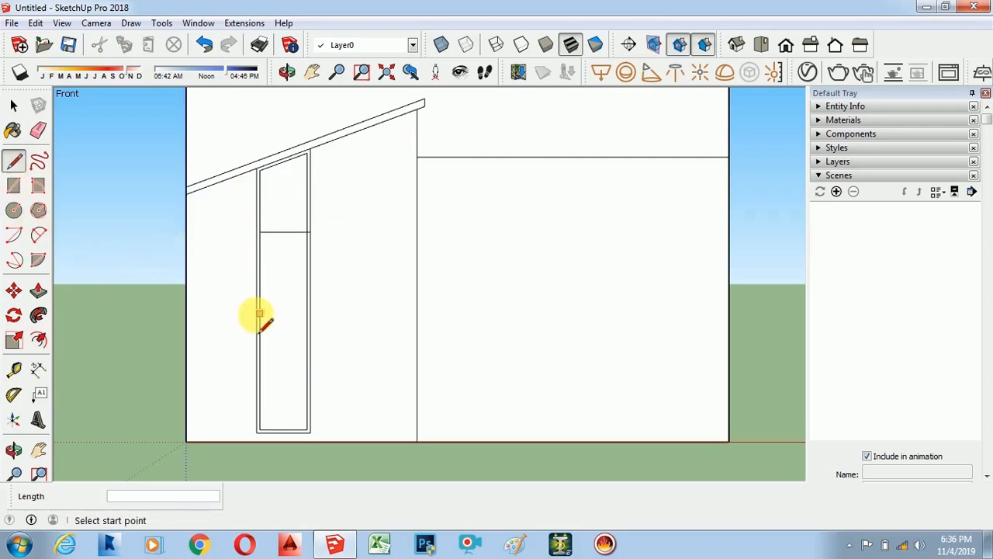
{"action": "scroll", "coordinate": [289, 304], "scroll_direction": "up", "scroll_amount": 3}
{"action": "left_click", "coordinate": [253, 266]}
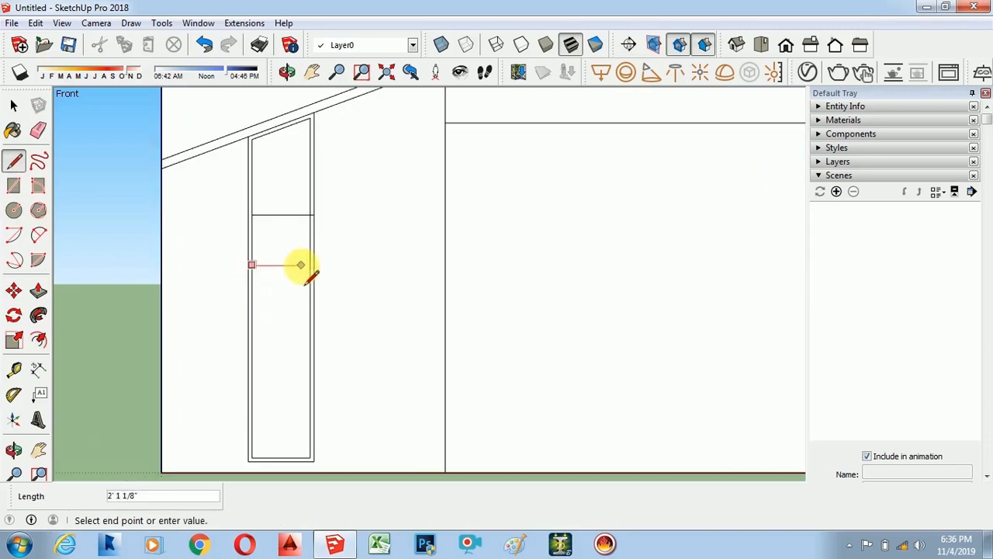
{"action": "key", "text": "Escape"}
{"action": "left_click", "coordinate": [251, 279]}
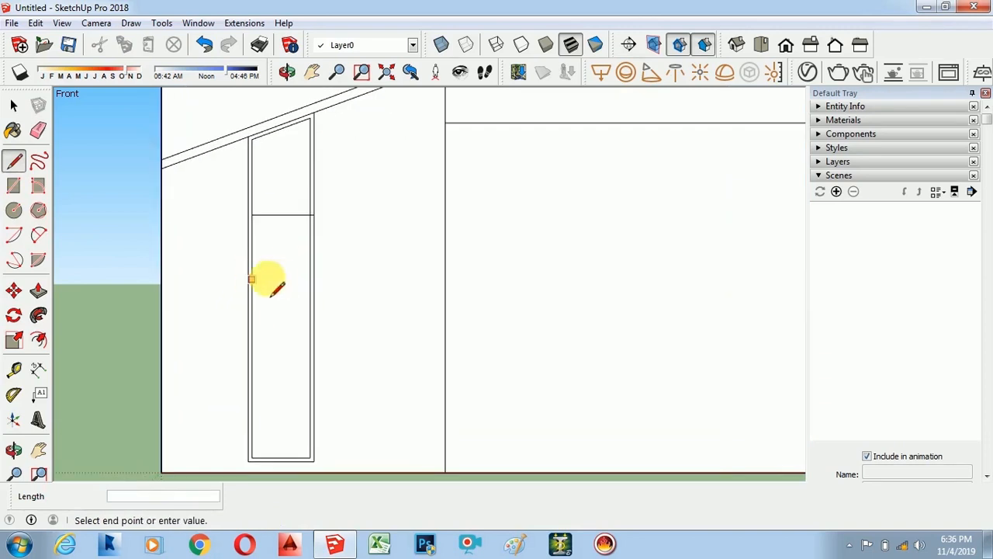
{"action": "left_click", "coordinate": [309, 279]}
{"action": "left_click", "coordinate": [251, 340]}
{"action": "left_click", "coordinate": [310, 340]}
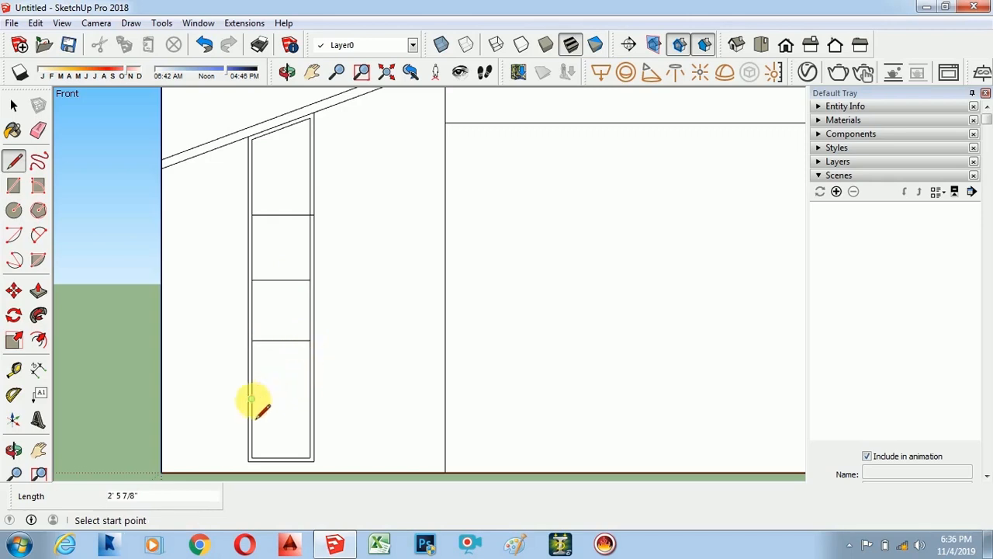
{"action": "scroll", "coordinate": [240, 344], "scroll_direction": "down", "scroll_amount": 2}
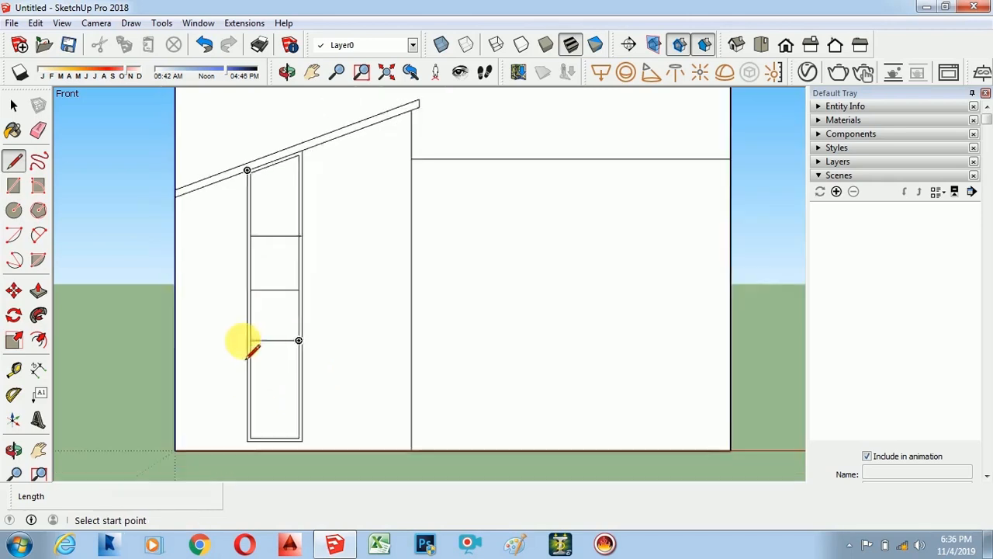
- Erase the short end of the uppermost divider line that crosses the window frame
{"action": "left_click", "coordinate": [38, 131]}
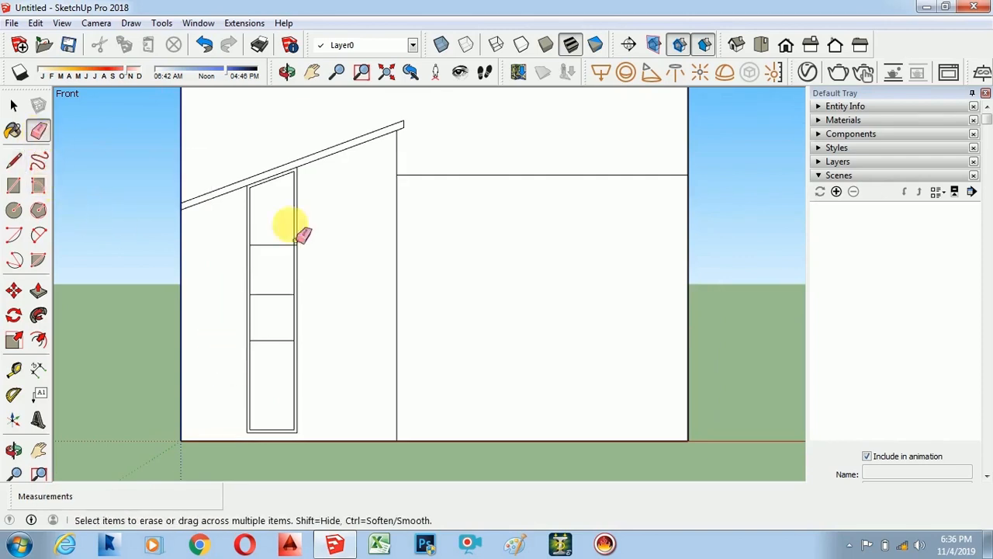
{"action": "scroll", "coordinate": [295, 235], "scroll_direction": "up", "scroll_amount": 5}
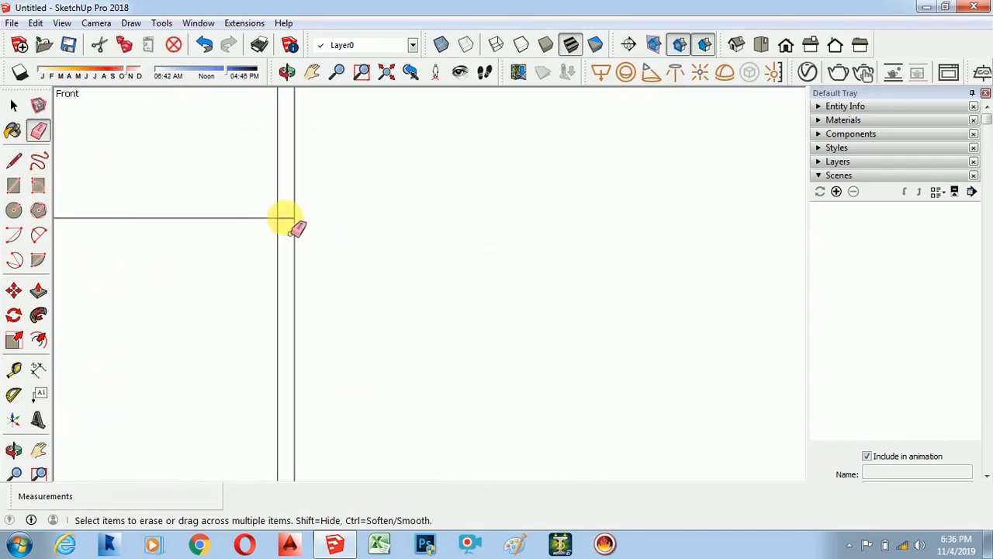
{"action": "scroll", "coordinate": [311, 226], "scroll_direction": "down", "scroll_amount": 5}
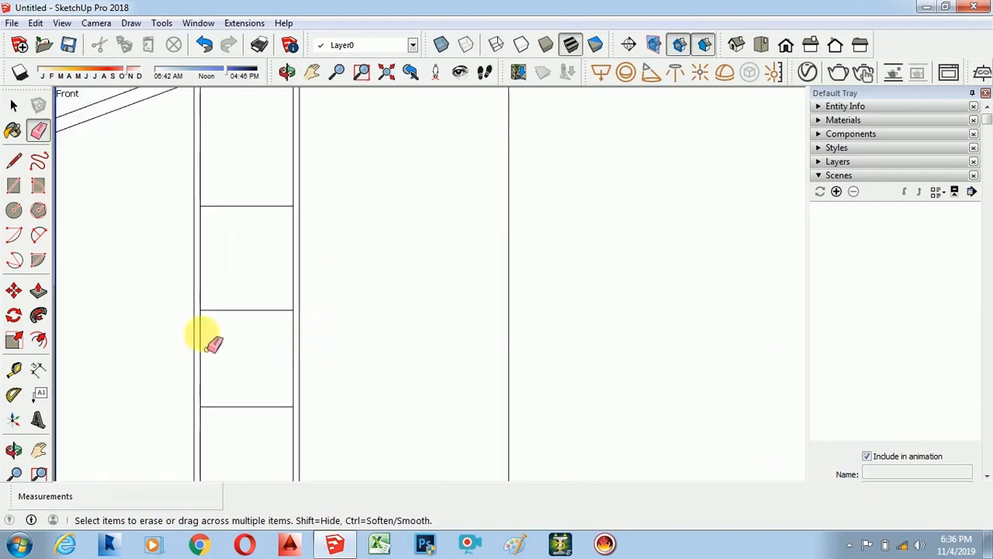
{"action": "scroll", "coordinate": [213, 341], "scroll_direction": "down", "scroll_amount": 2}
- Repeat the 2" inward offset on the window's top pane
{"action": "left_click", "coordinate": [38, 340]}
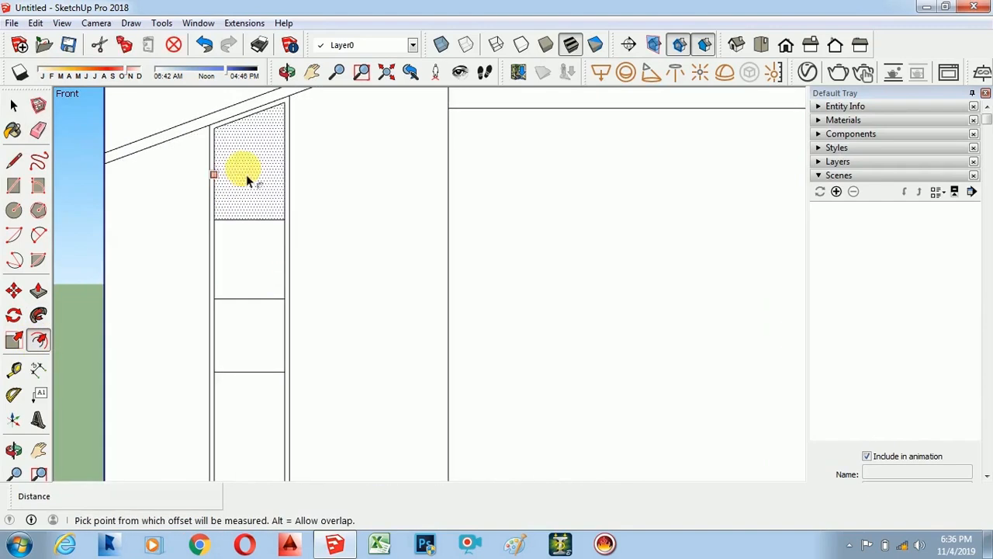
{"action": "double_click", "coordinate": [249, 180]}
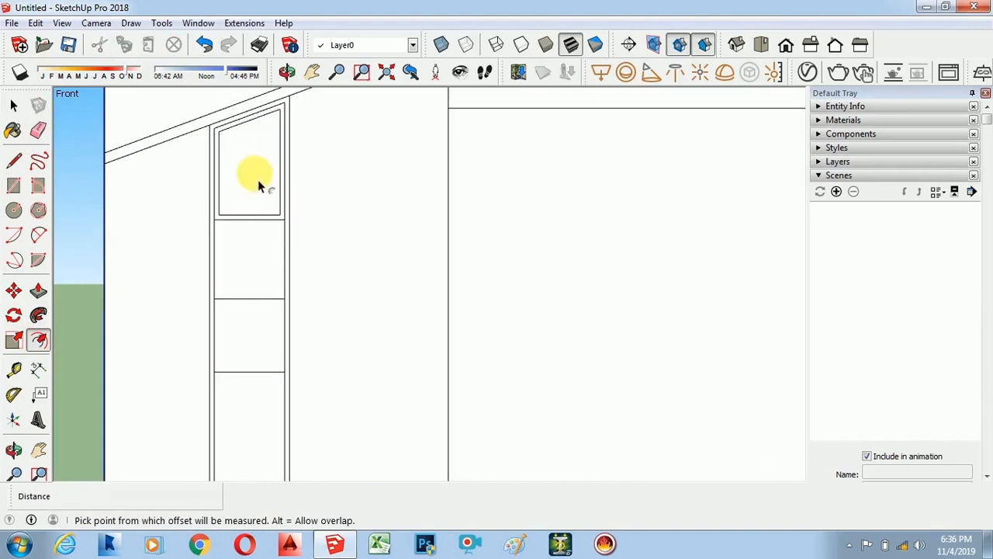
- Undo the last inward offset on the tall window's top pane
{"action": "left_click", "coordinate": [249, 268]}
{"action": "left_click", "coordinate": [250, 268]}
{"action": "left_click", "coordinate": [200, 48]}
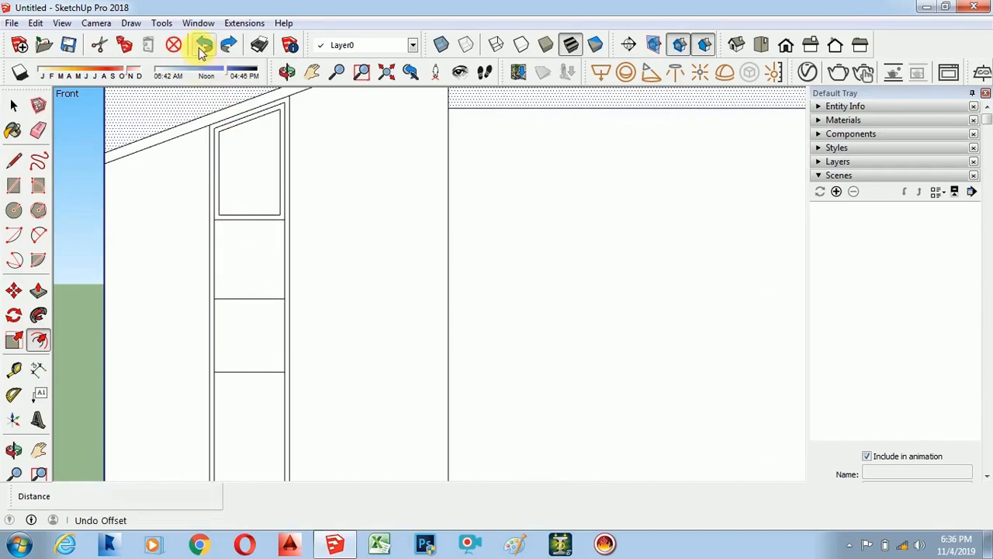
- Offset all four panes of the tall window inward by 2", one after another
{"action": "scroll", "coordinate": [250, 194], "scroll_direction": "down", "scroll_amount": 1}
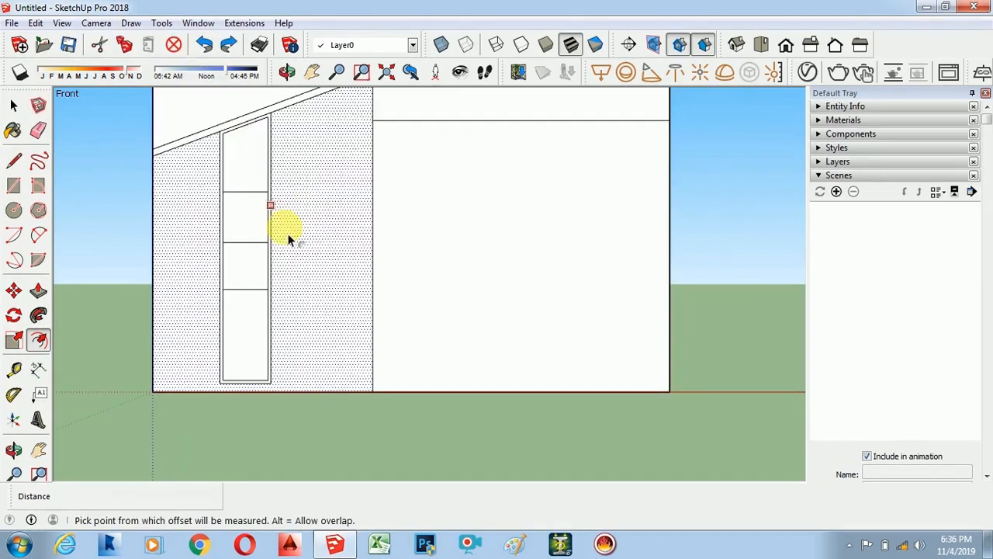
{"action": "scroll", "coordinate": [264, 236], "scroll_direction": "up", "scroll_amount": 1}
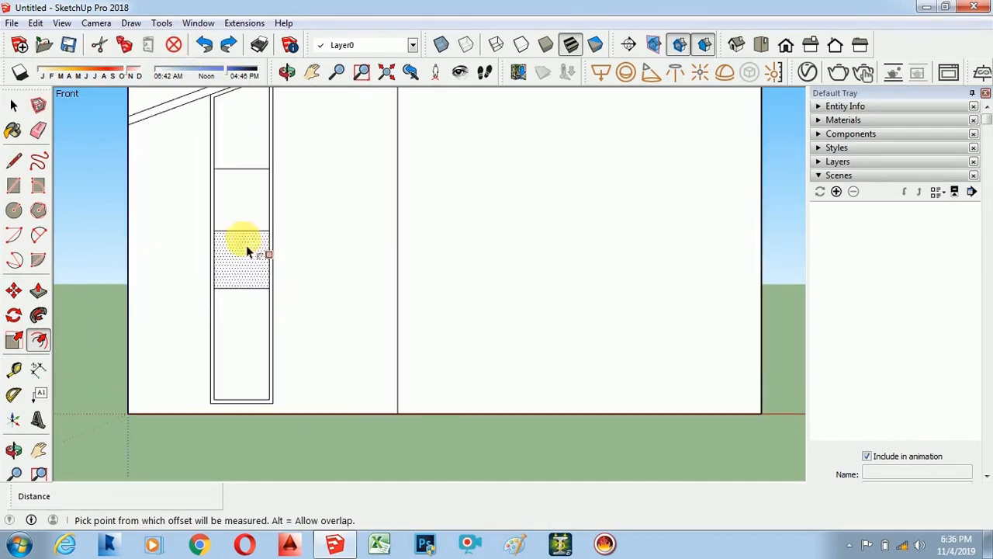
{"action": "double_click", "coordinate": [241, 202]}
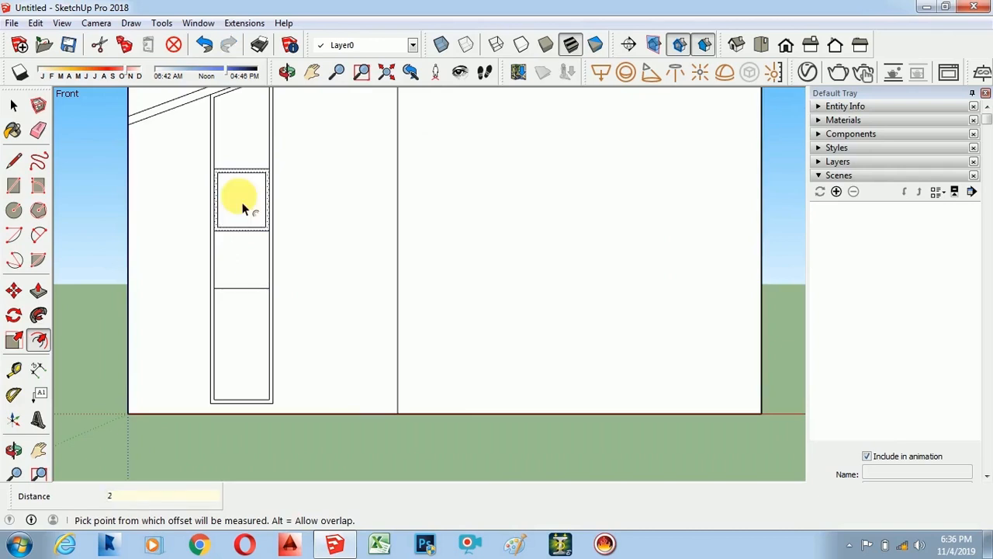
{"action": "double_click", "coordinate": [244, 274]}
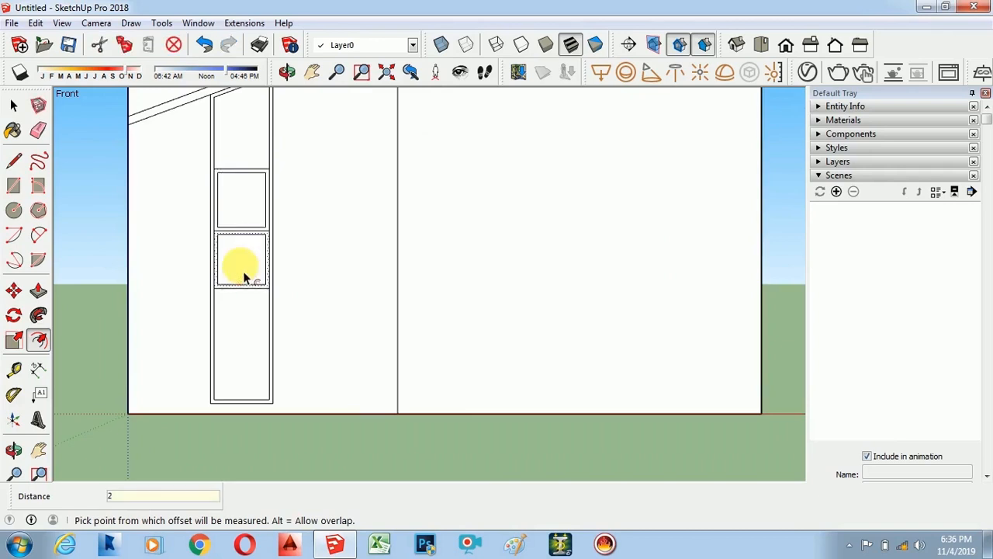
{"action": "double_click", "coordinate": [246, 365]}
{"action": "scroll", "coordinate": [244, 357], "scroll_direction": "down", "scroll_amount": 1}
{"action": "scroll", "coordinate": [239, 185], "scroll_direction": "up", "scroll_amount": 1}
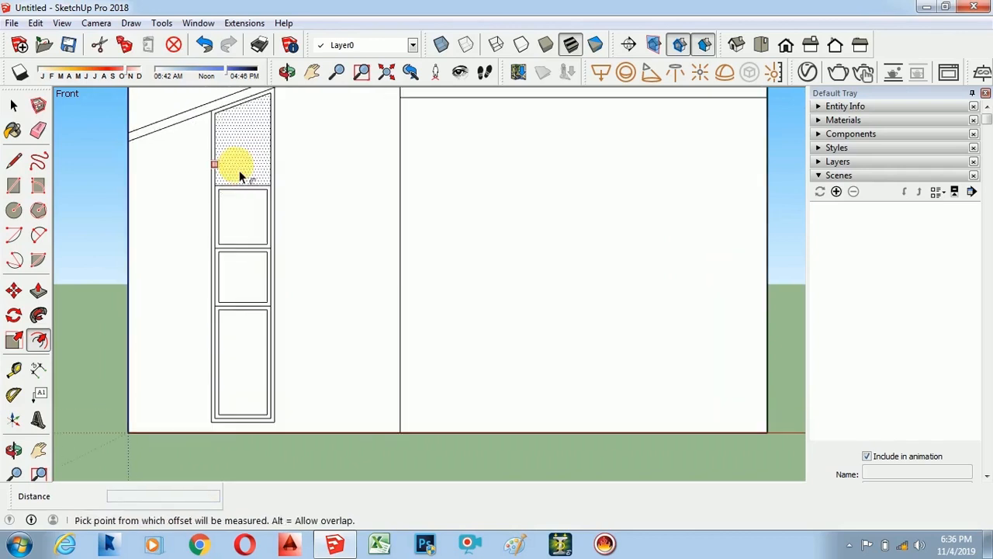
{"action": "double_click", "coordinate": [239, 170]}
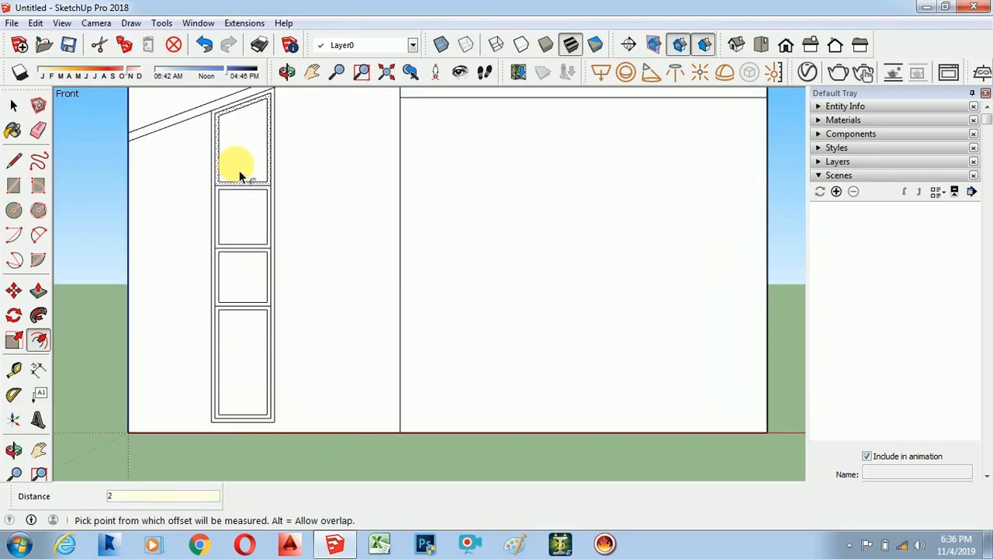
{"action": "double_click", "coordinate": [225, 246]}
{"action": "scroll", "coordinate": [300, 137], "scroll_direction": "up", "scroll_amount": 2}
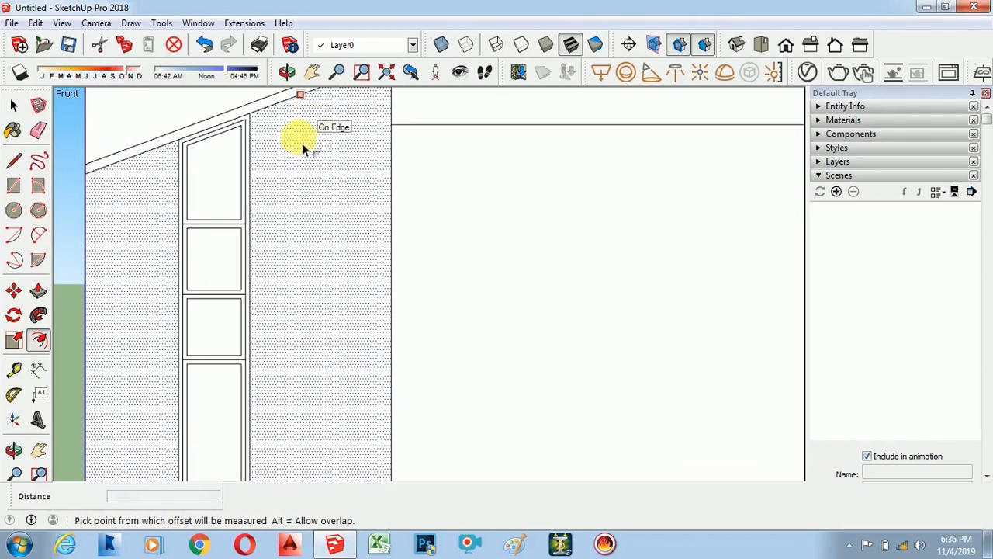
{"action": "scroll", "coordinate": [268, 196], "scroll_direction": "down", "scroll_amount": 2}
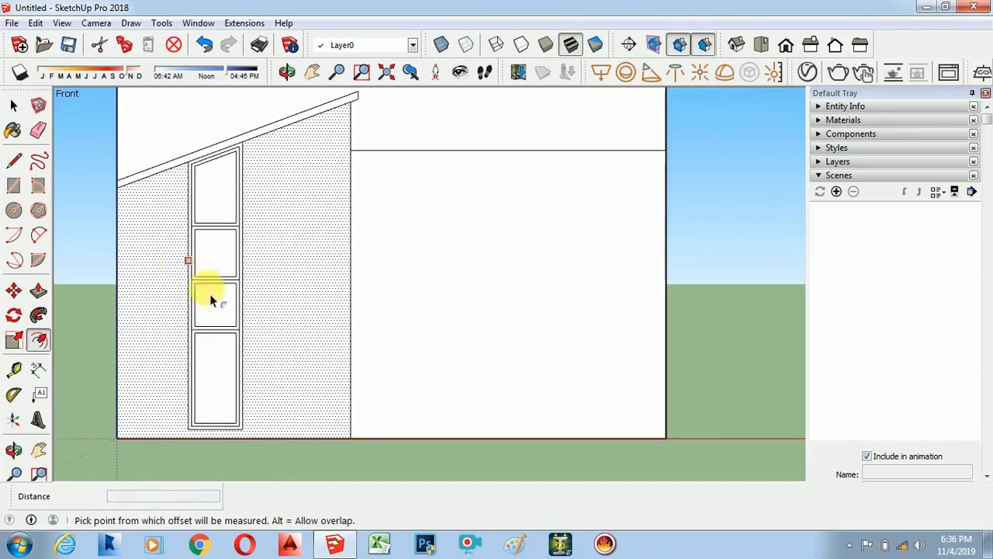
- Draw an upright rectangle about 2' 5" wide between the tall window and the vertical wall line for a second window
{"action": "scroll", "coordinate": [259, 477], "scroll_direction": "up", "scroll_amount": 1}
{"action": "left_click", "coordinate": [13, 185]}
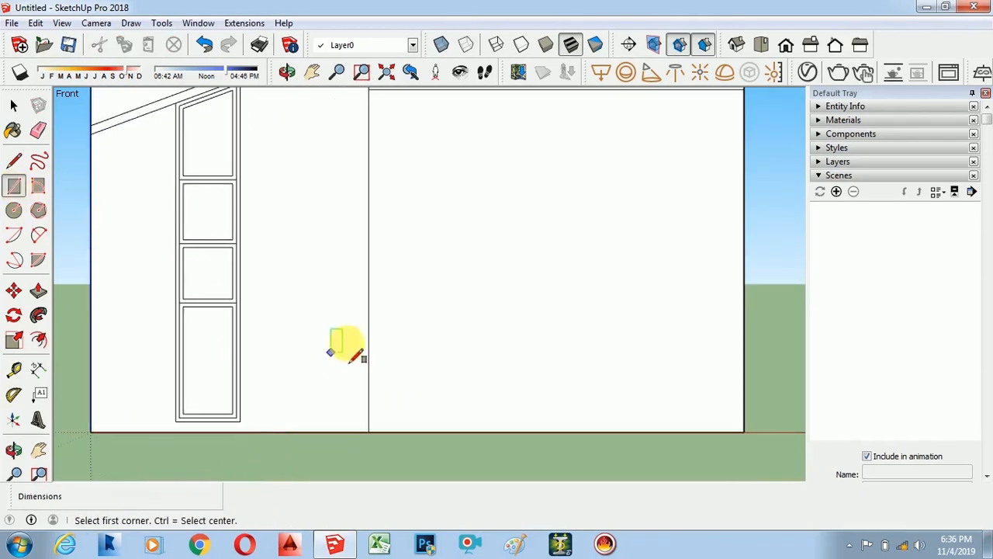
{"action": "left_click", "coordinate": [274, 228]}
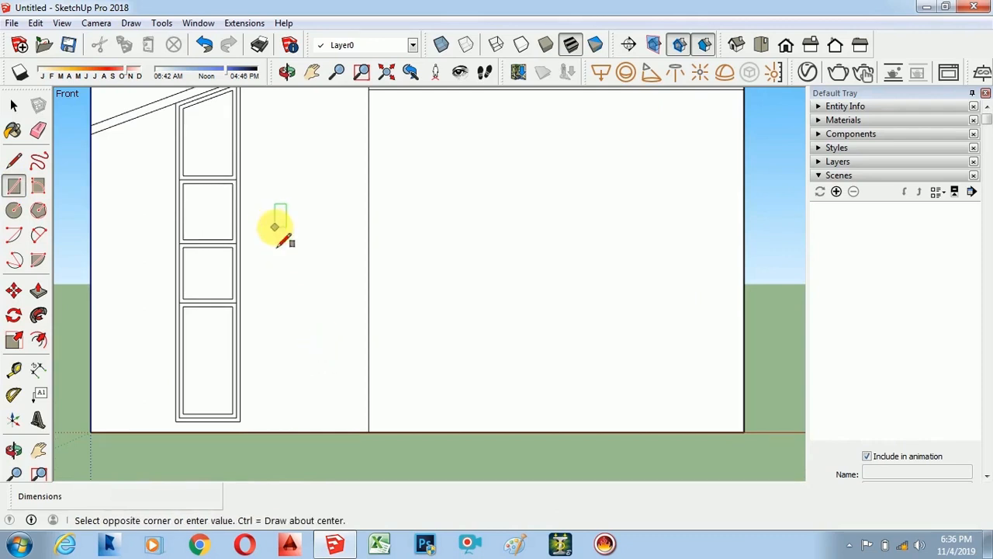
{"action": "left_click", "coordinate": [329, 373]}
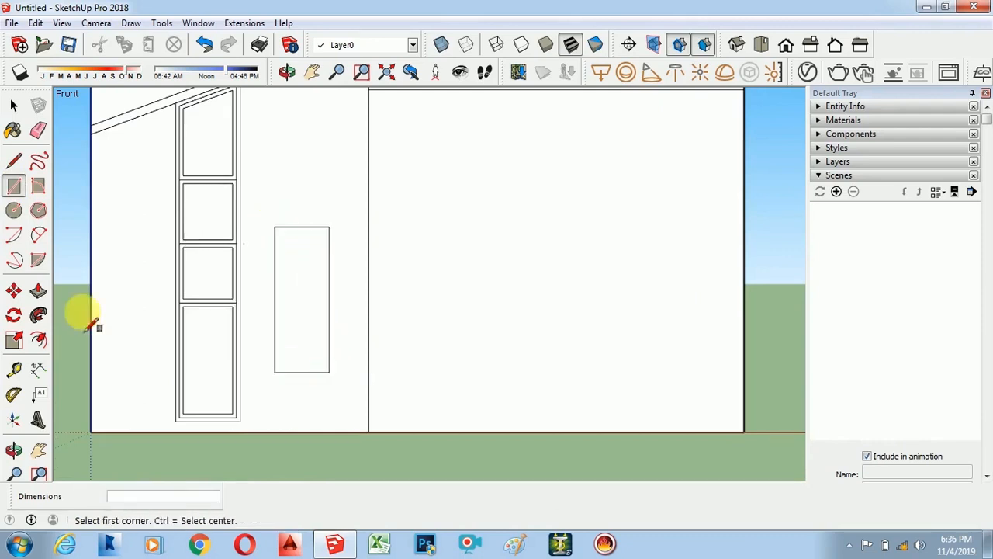
{"action": "left_click", "coordinate": [38, 340]}
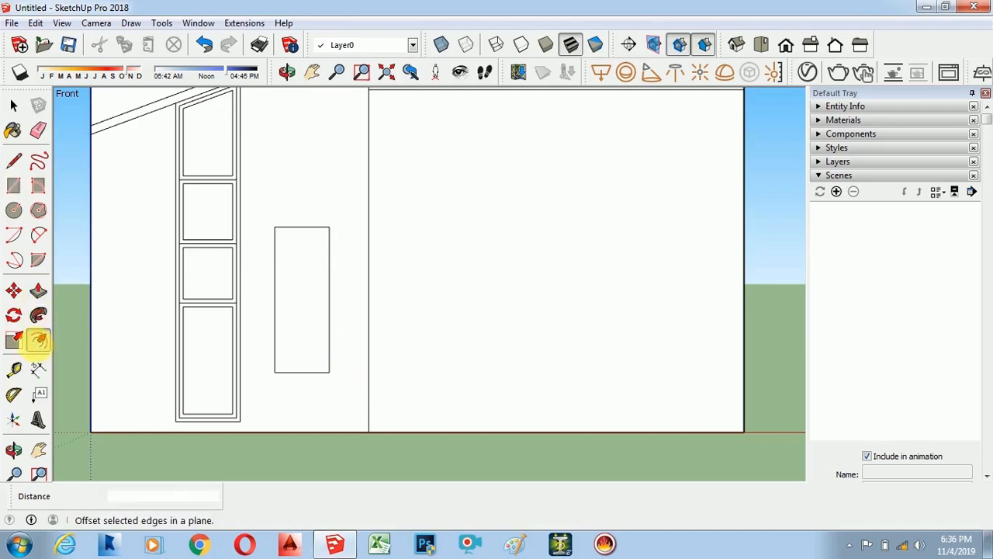
{"action": "double_click", "coordinate": [311, 324]}
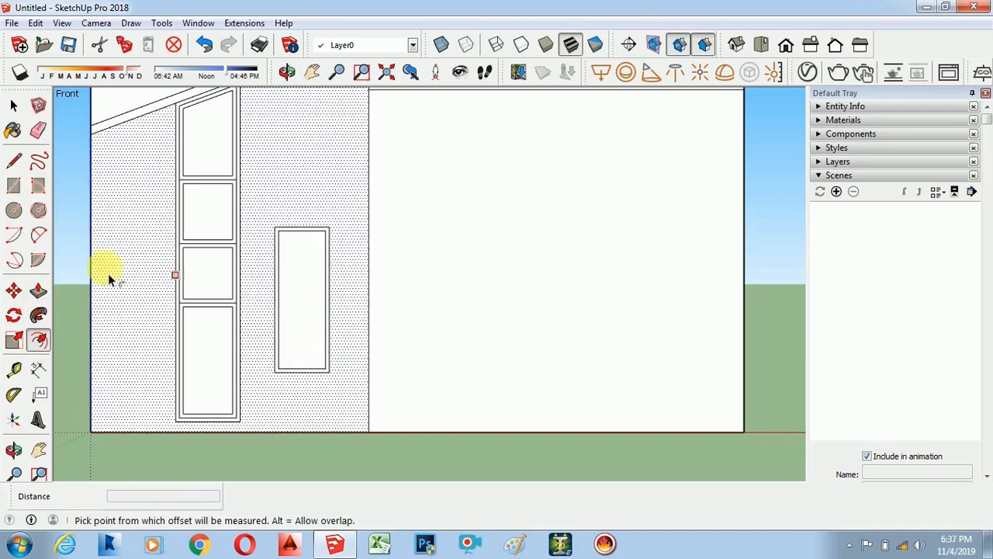
{"action": "left_click", "coordinate": [13, 165]}
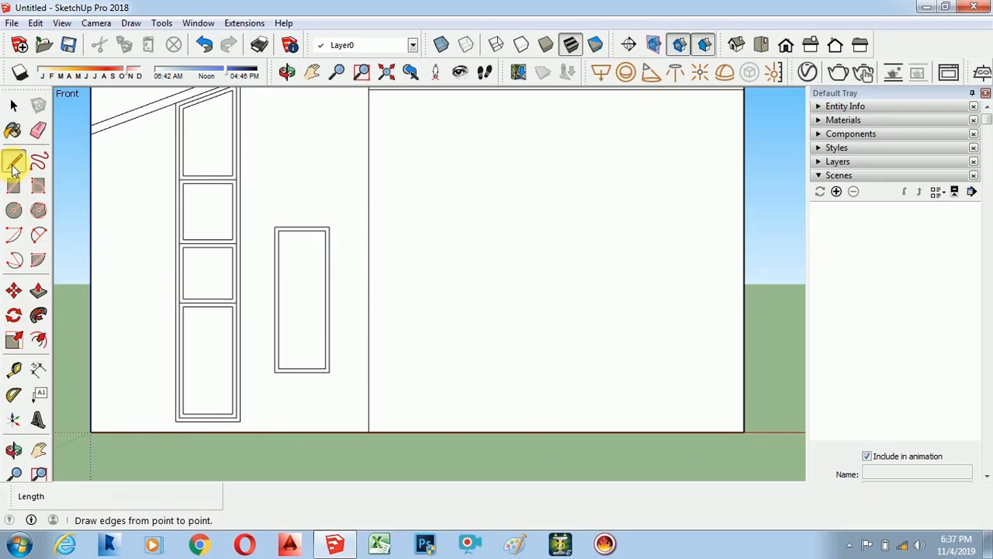
{"action": "left_click", "coordinate": [206, 44]}
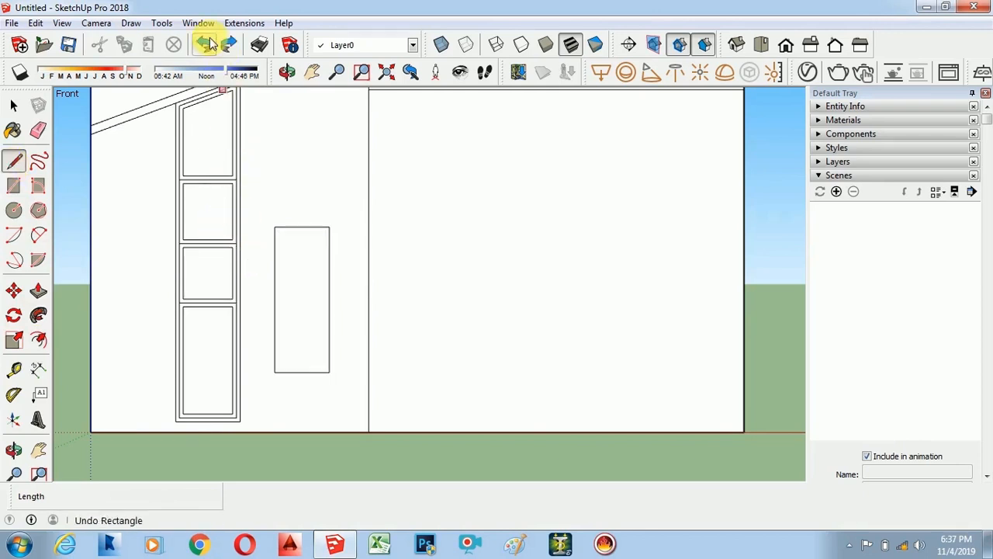
- Split the small window at mid-height with a horizontal line and offset both panes inward by 2"
{"action": "left_click", "coordinate": [274, 299]}
{"action": "left_click", "coordinate": [329, 299]}
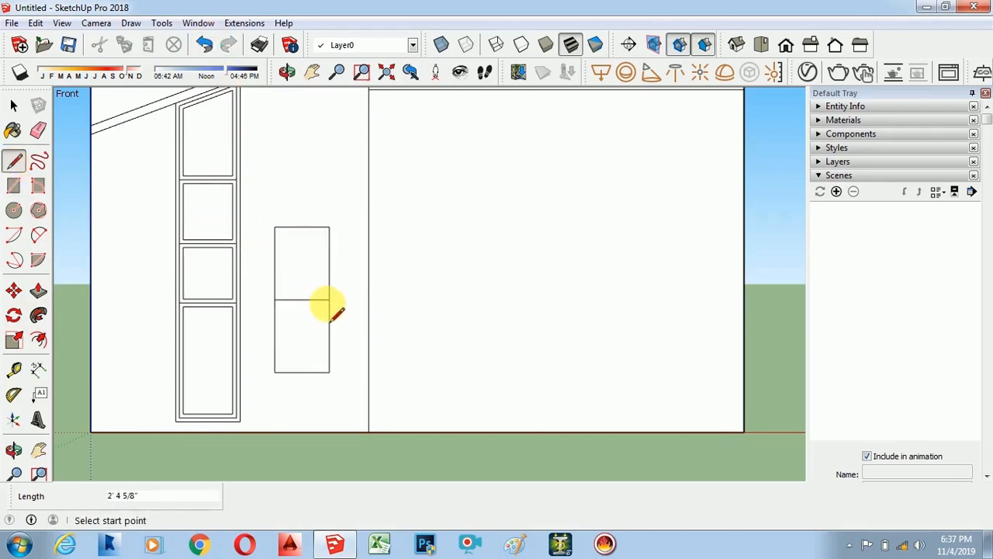
{"action": "left_click", "coordinate": [38, 339]}
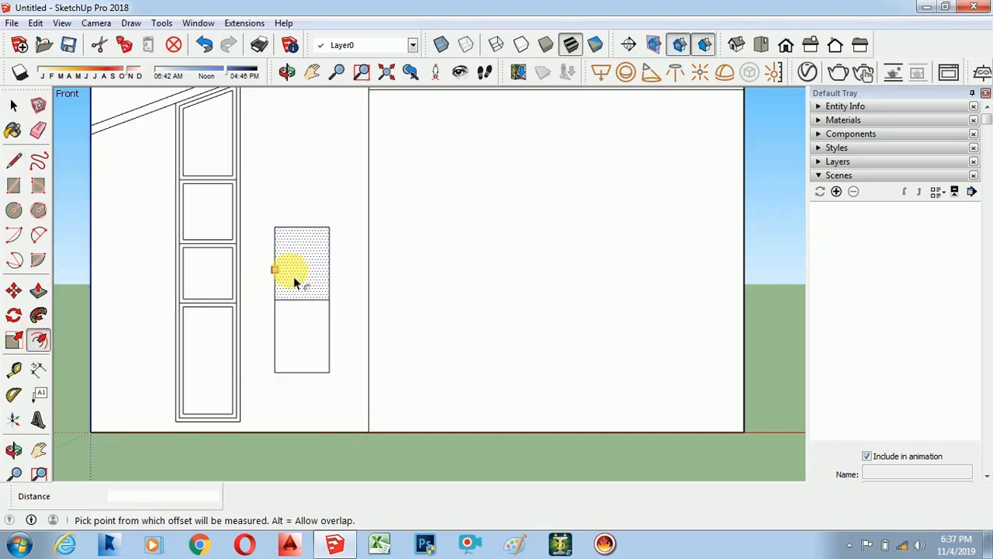
{"action": "double_click", "coordinate": [293, 276]}
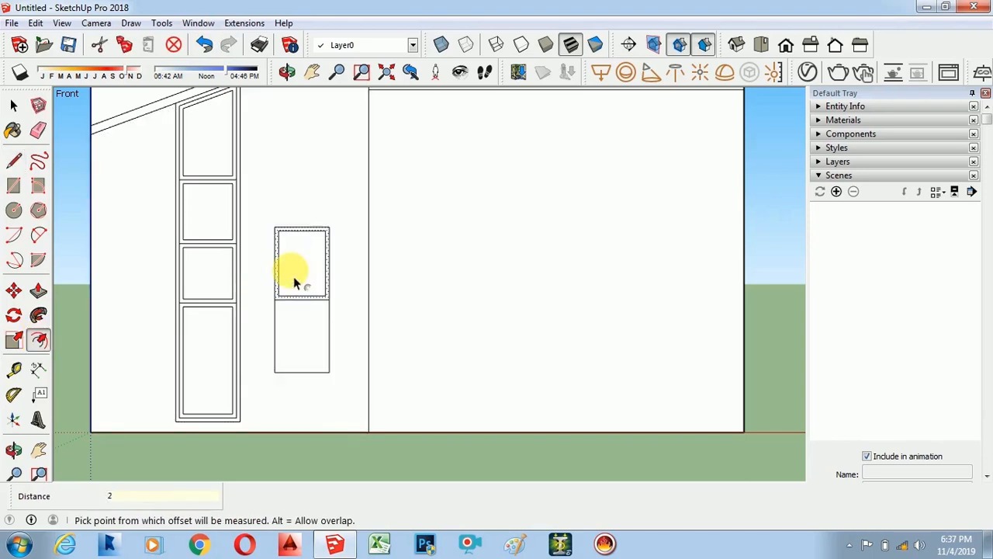
{"action": "double_click", "coordinate": [300, 346]}
- Draw a horizontal line about 16' 5" long at mid-height across the wall section beside the small window
{"action": "scroll", "coordinate": [300, 345], "scroll_direction": "down", "scroll_amount": 2}
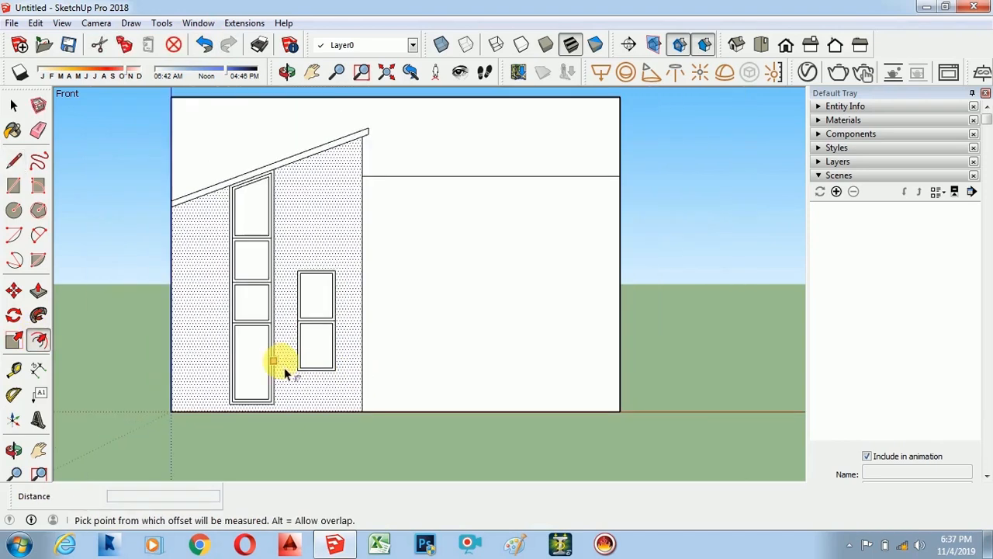
{"action": "scroll", "coordinate": [481, 276], "scroll_direction": "up", "scroll_amount": 1}
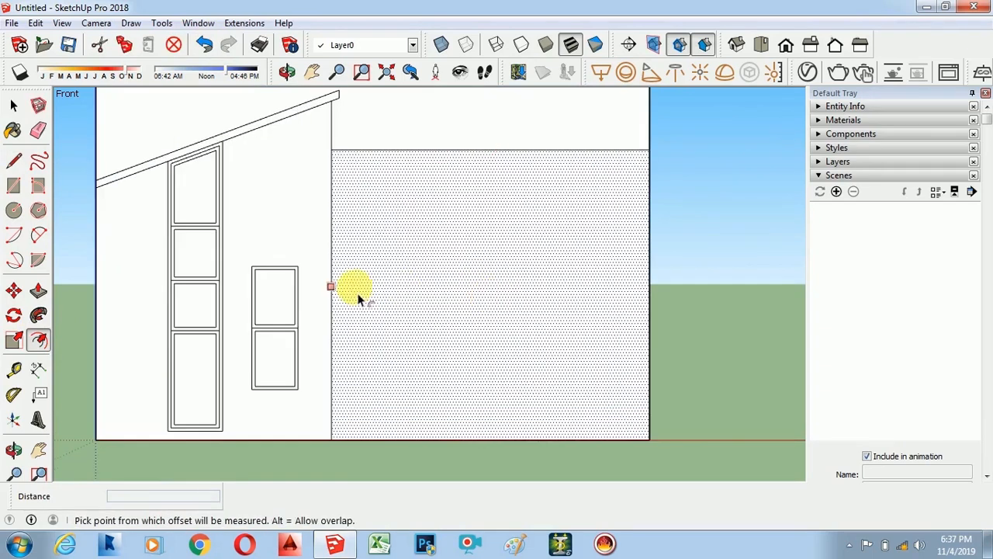
{"action": "scroll", "coordinate": [198, 262], "scroll_direction": "down", "scroll_amount": 1}
{"action": "left_click", "coordinate": [13, 160]}
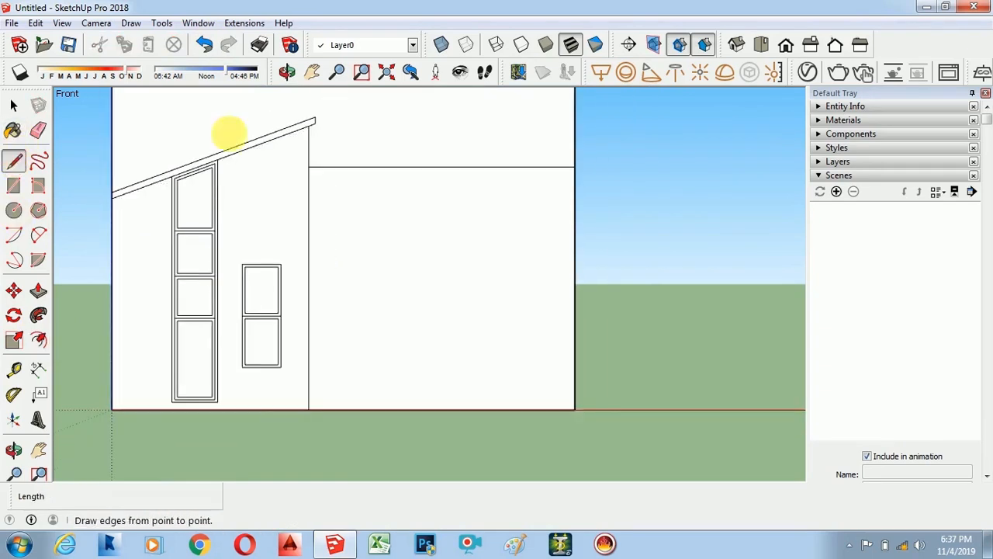
{"action": "scroll", "coordinate": [489, 328], "scroll_direction": "up", "scroll_amount": 1}
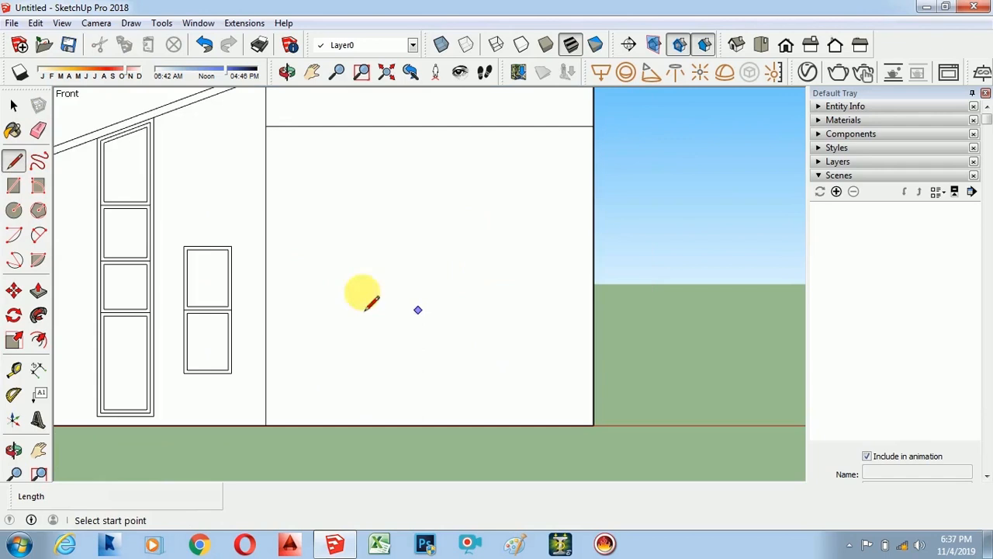
{"action": "left_click", "coordinate": [265, 275]}
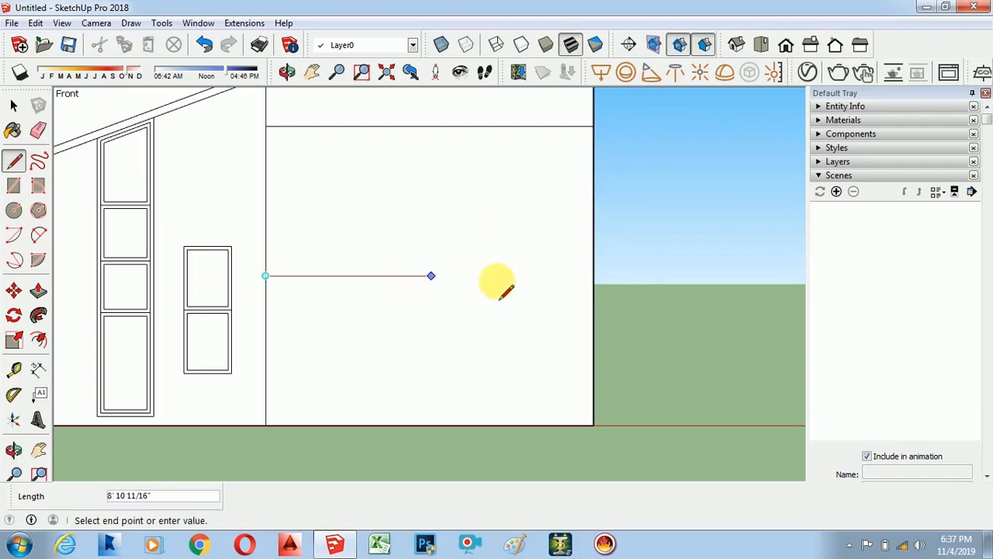
{"action": "left_click", "coordinate": [579, 275]}
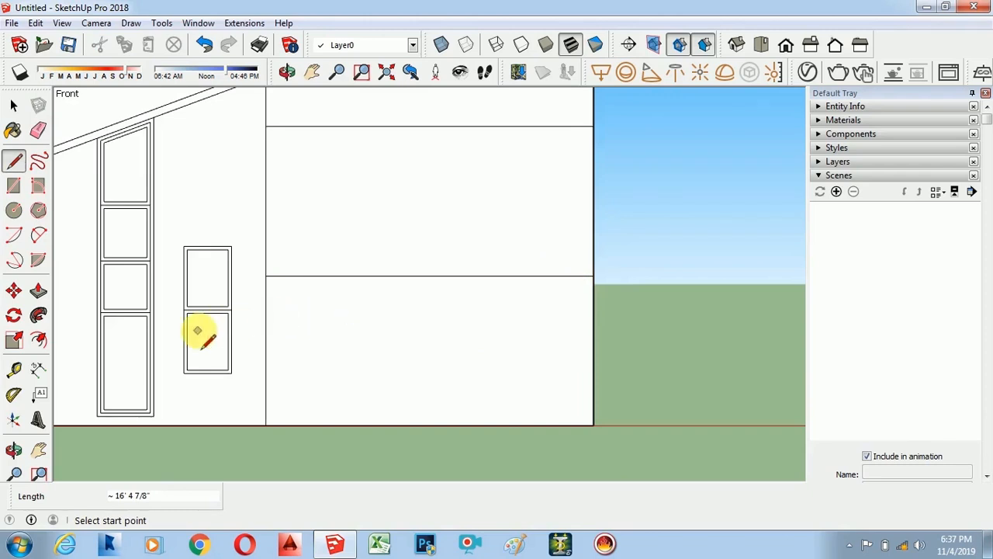
- Draw two closely spaced vertical lines, about 15' long, from the wall section's upper horizontal line down to the ground to form a narrow strip
{"action": "scroll", "coordinate": [337, 393], "scroll_direction": "up", "scroll_amount": 1}
{"action": "scroll", "coordinate": [166, 388], "scroll_direction": "down", "scroll_amount": 1}
{"action": "scroll", "coordinate": [165, 388], "scroll_direction": "down", "scroll_amount": 1}
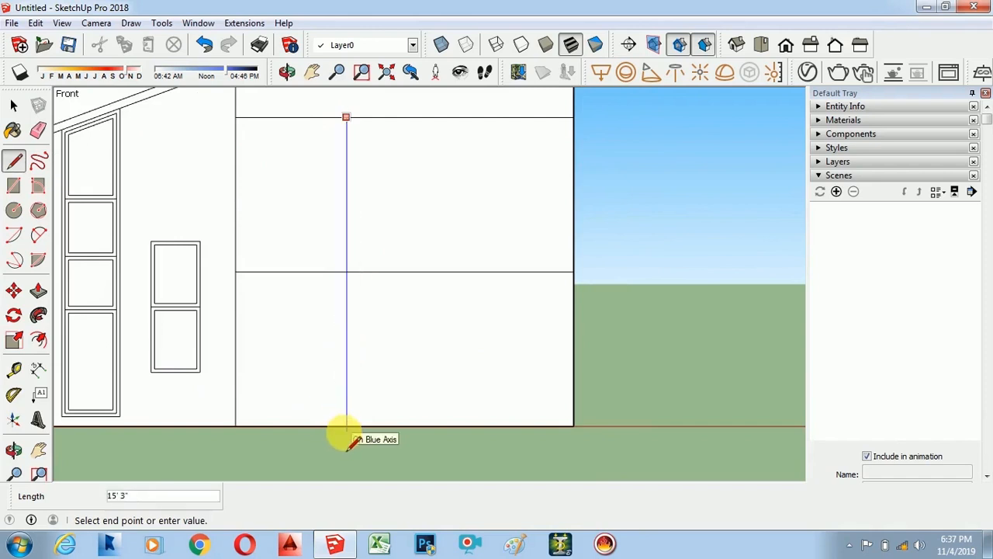
{"action": "left_click", "coordinate": [346, 426]}
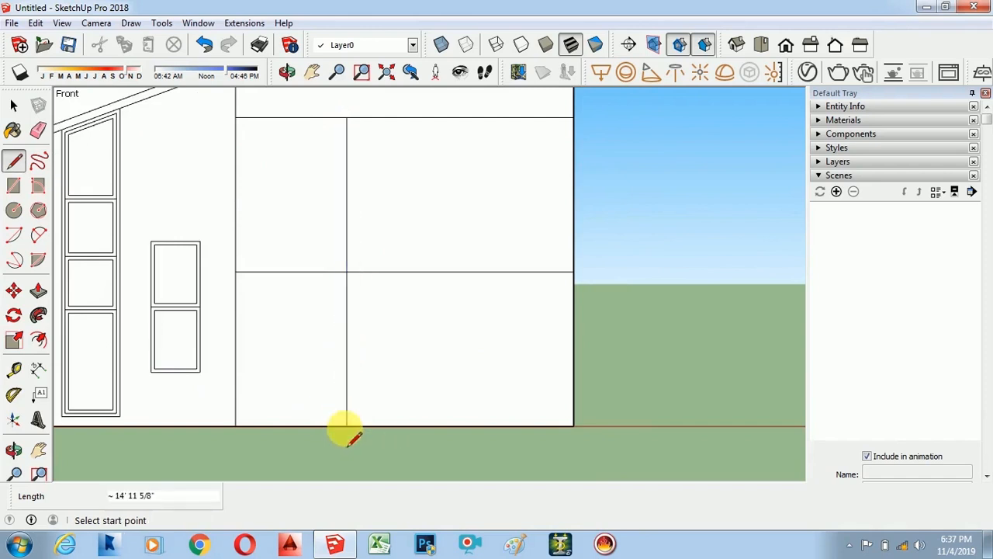
{"action": "left_click", "coordinate": [365, 117]}
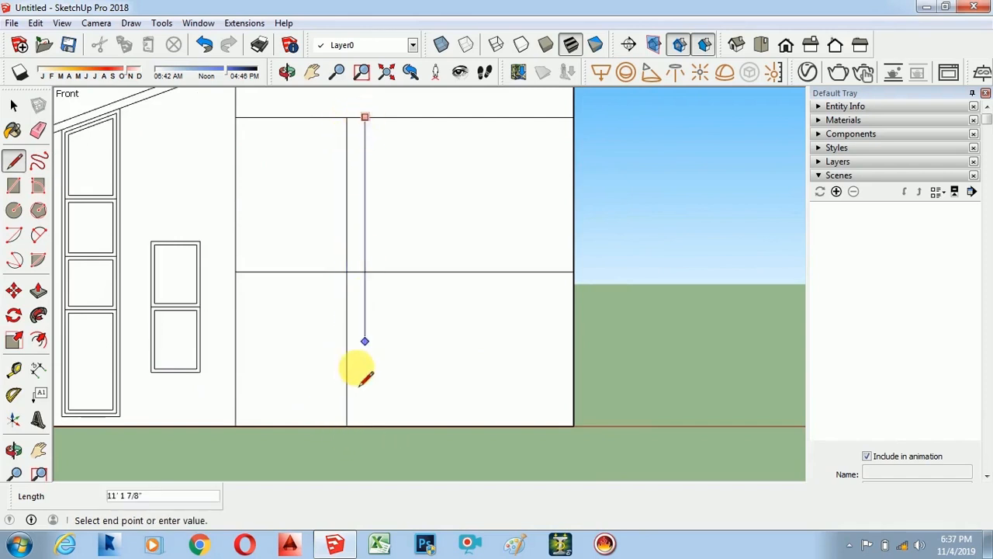
{"action": "left_click", "coordinate": [365, 429]}
- Erase the short end of the second vertical line that extends below the base line
{"action": "scroll", "coordinate": [361, 321], "scroll_direction": "down", "scroll_amount": 1}
{"action": "scroll", "coordinate": [357, 390], "scroll_direction": "up", "scroll_amount": 5}
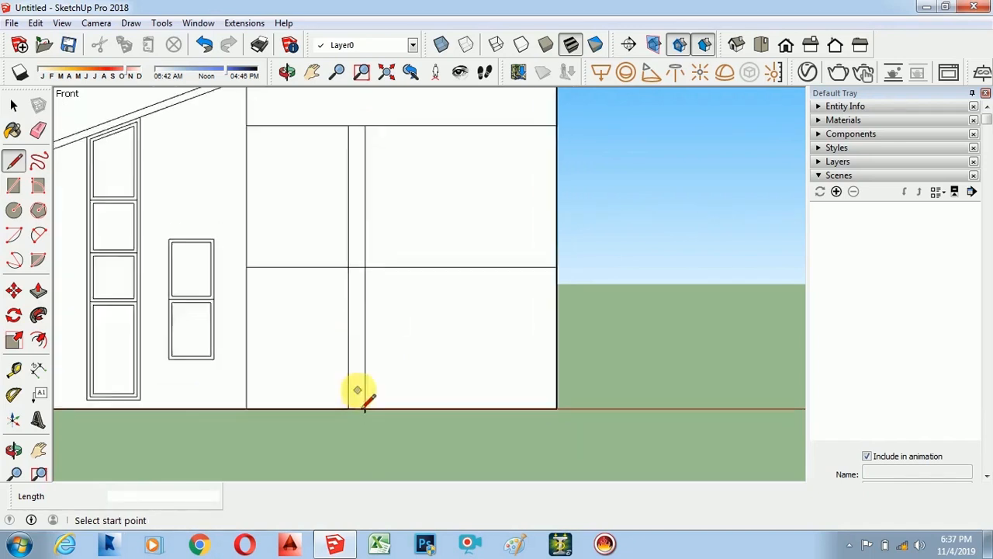
{"action": "left_click", "coordinate": [38, 130]}
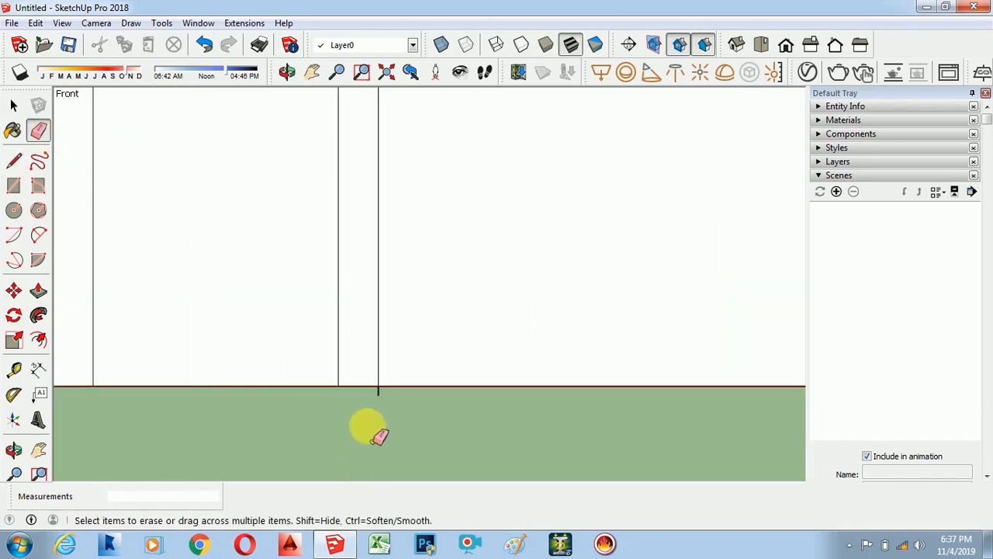
{"action": "scroll", "coordinate": [366, 362], "scroll_direction": "down", "scroll_amount": 5}
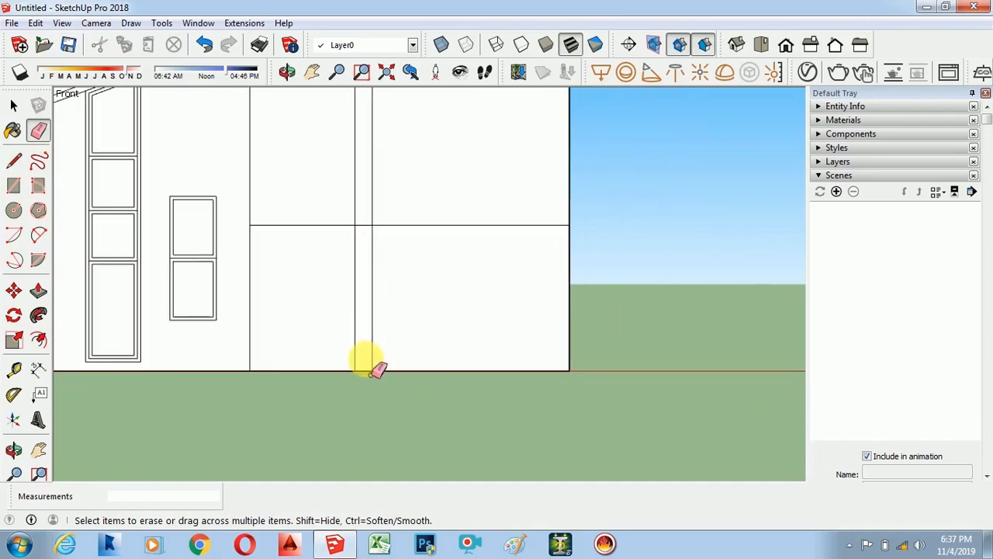
- Erase the part of the mid-height horizontal line that crosses the narrow vertical strip
{"action": "scroll", "coordinate": [376, 295], "scroll_direction": "up", "scroll_amount": 4}
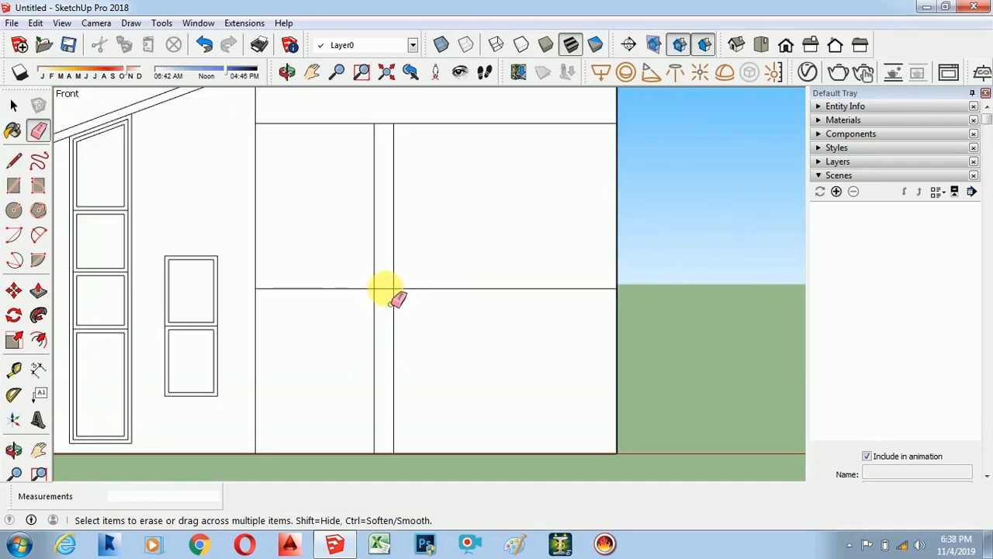
{"action": "left_click", "coordinate": [385, 289]}
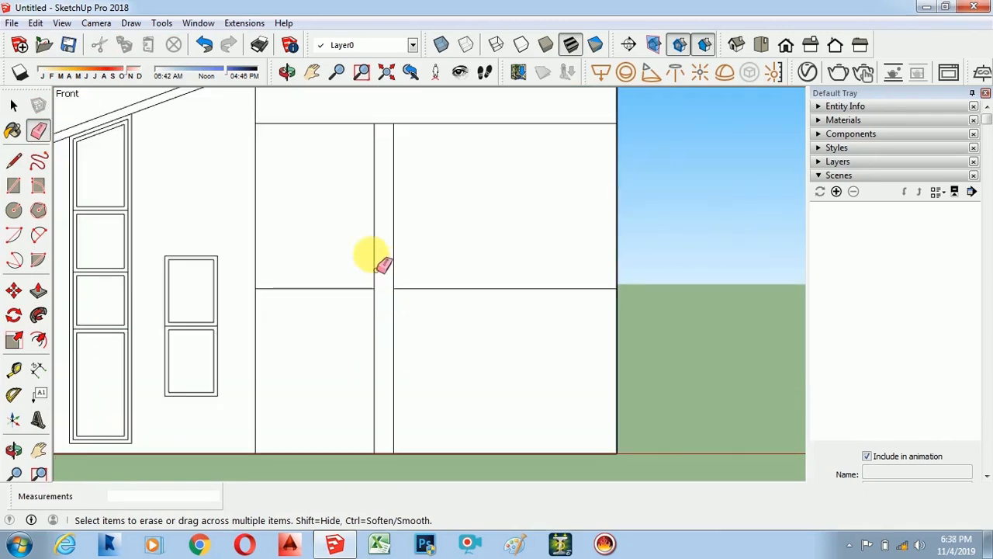
{"action": "scroll", "coordinate": [315, 266], "scroll_direction": "down", "scroll_amount": 1}
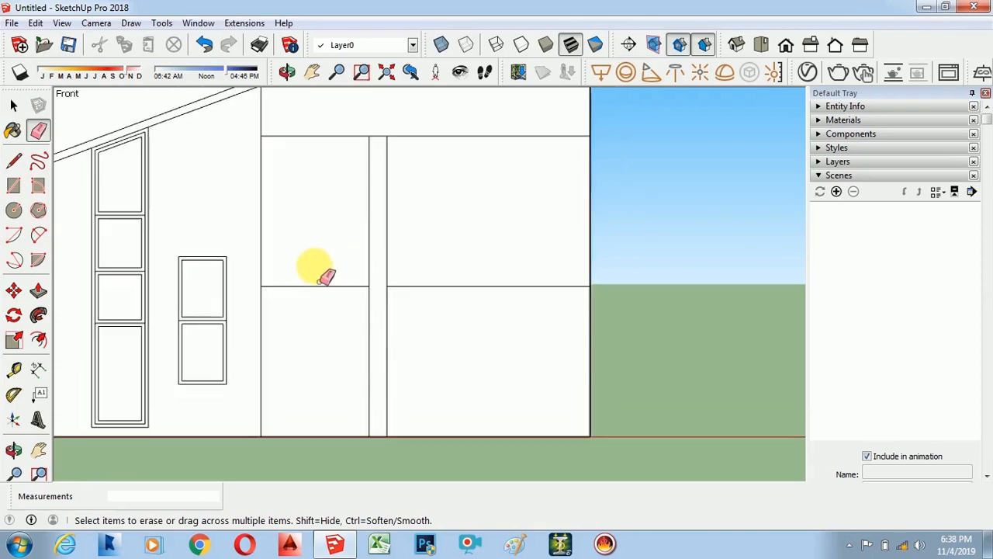
{"action": "scroll", "coordinate": [379, 248], "scroll_direction": "up", "scroll_amount": 1}
{"action": "scroll", "coordinate": [248, 260], "scroll_direction": "down", "scroll_amount": 1}
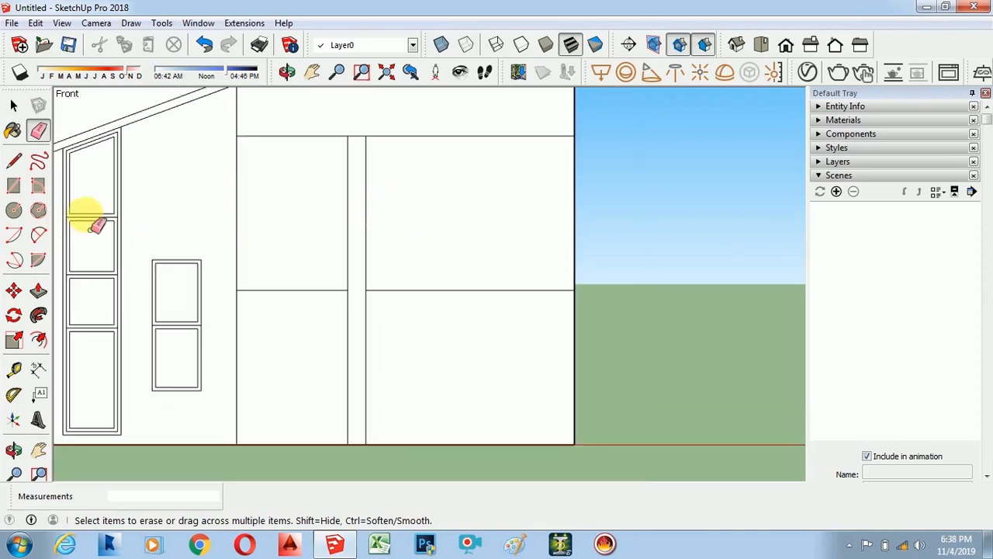
- Draw a horizontal line about 11' long from the narrow strip's left edge to the wall's right edge, below the upper horizontal line
{"action": "scroll", "coordinate": [240, 211], "scroll_direction": "down", "scroll_amount": 1}
{"action": "scroll", "coordinate": [308, 213], "scroll_direction": "up", "scroll_amount": 1}
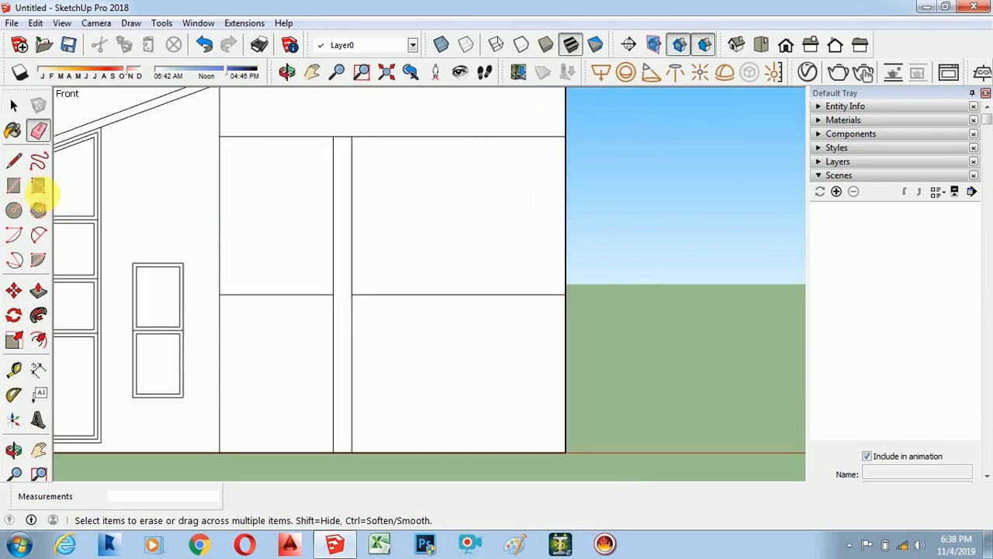
{"action": "left_click", "coordinate": [13, 159]}
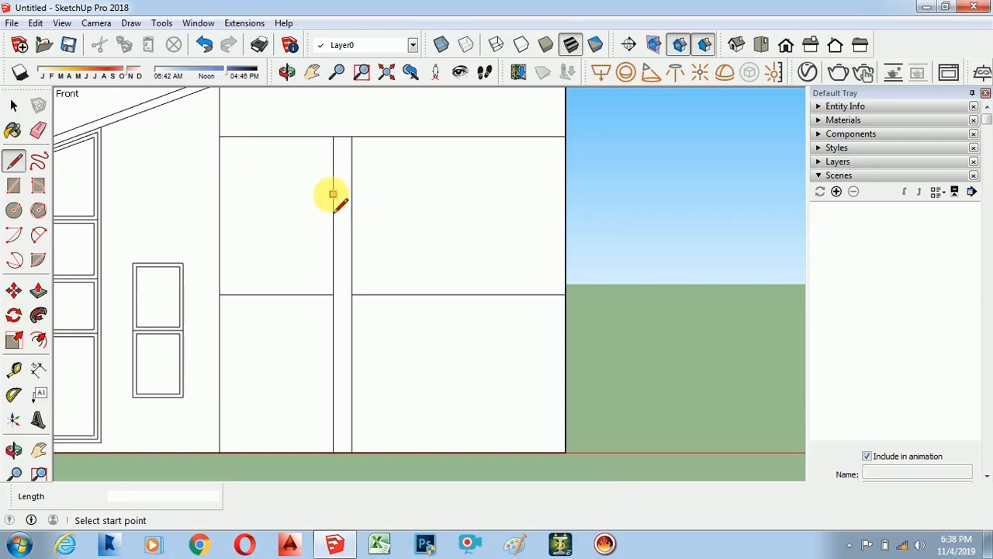
{"action": "left_click", "coordinate": [562, 194]}
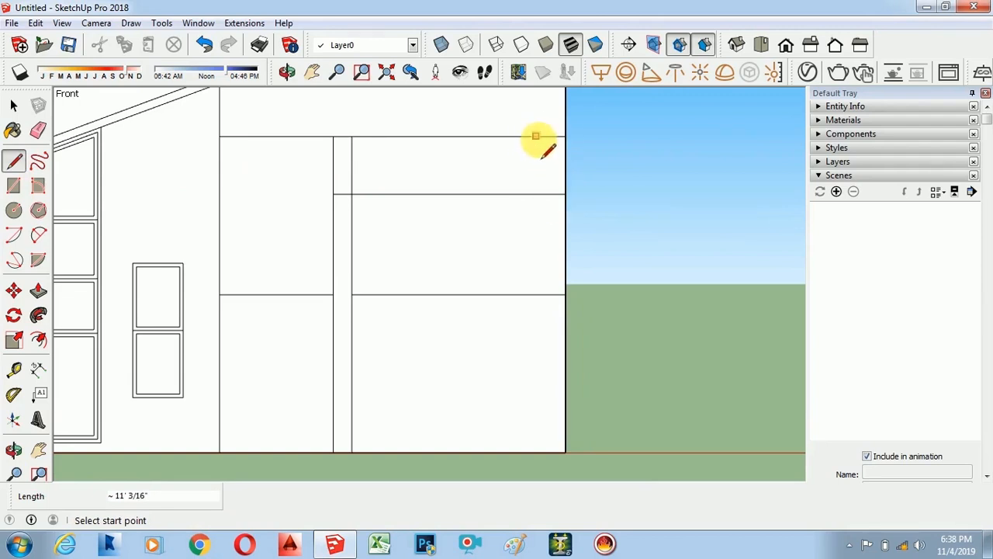
{"action": "key", "text": "Escape"}
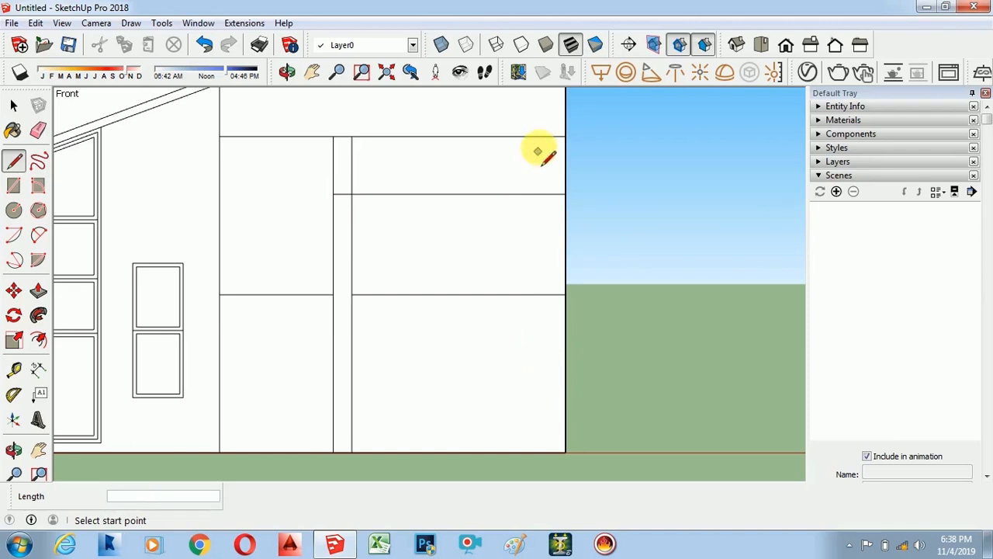
- Draw a vertical line from the upper horizontal line to the ground near the wall's right edge and erase the horizontal segments beyond it
{"action": "left_click", "coordinate": [546, 137]}
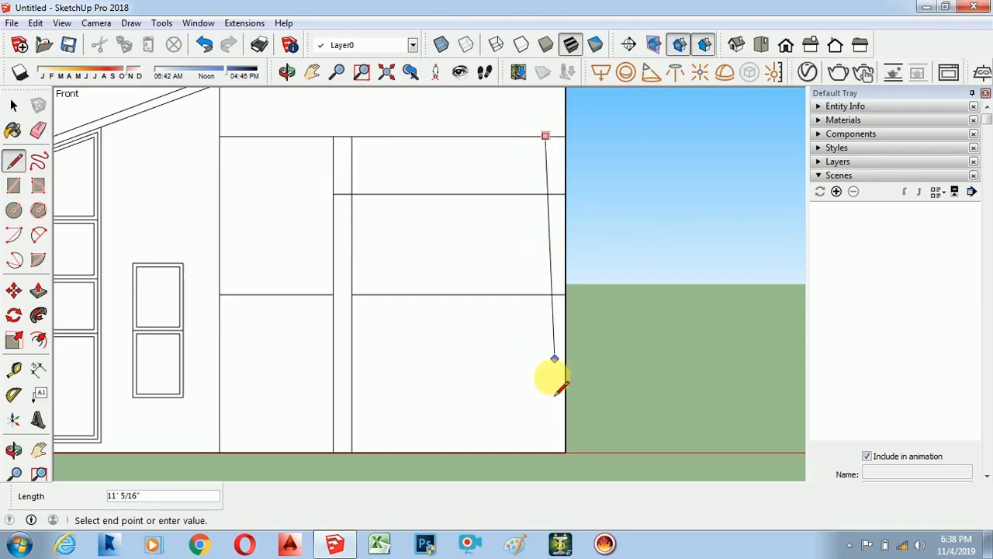
{"action": "left_click", "coordinate": [545, 453]}
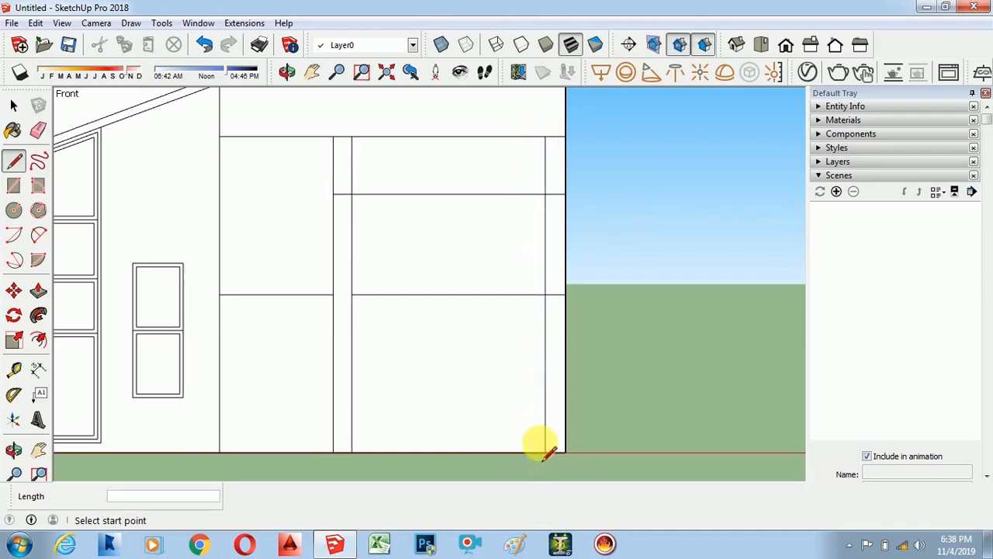
{"action": "left_click", "coordinate": [38, 130]}
{"action": "left_click", "coordinate": [555, 194]}
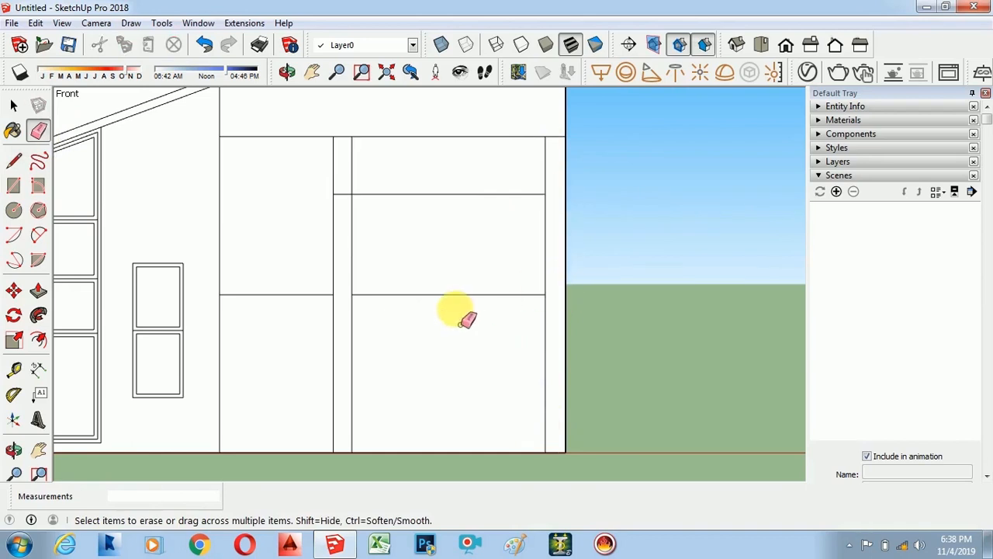
- Draw a horizontal line about 10' 2" long just below the mid-height line and extend the mid-height line to the wall's right edge
{"action": "scroll", "coordinate": [471, 344], "scroll_direction": "up", "scroll_amount": 1}
{"action": "left_click", "coordinate": [19, 163]}
{"action": "left_click", "coordinate": [23, 167]}
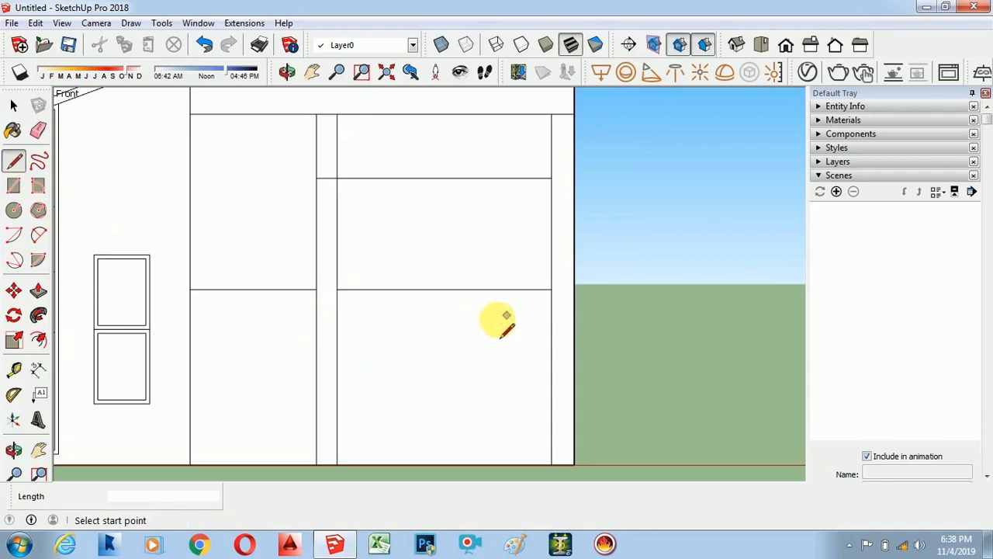
{"action": "left_click", "coordinate": [336, 303]}
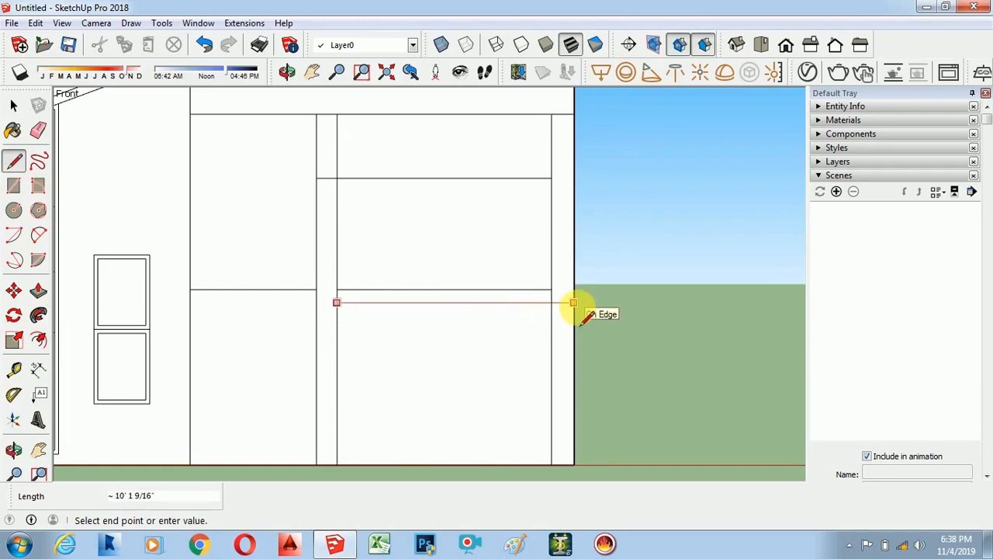
{"action": "left_click", "coordinate": [573, 302]}
{"action": "left_click", "coordinate": [551, 290]}
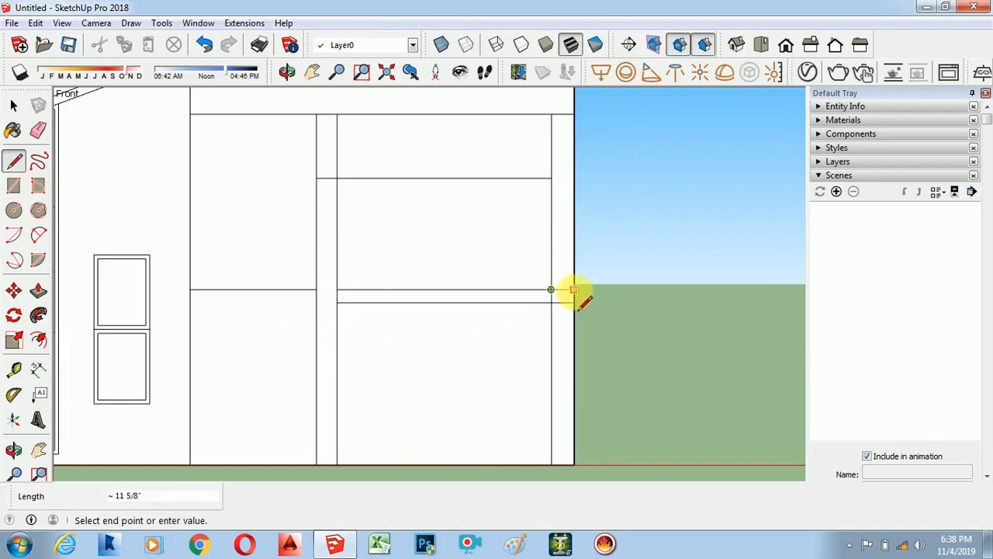
{"action": "left_click", "coordinate": [573, 290]}
- Erase the right vertical line where it crosses the mid-height band, and the narrow strip's right edge inside the upper panel
{"action": "left_click", "coordinate": [38, 130]}
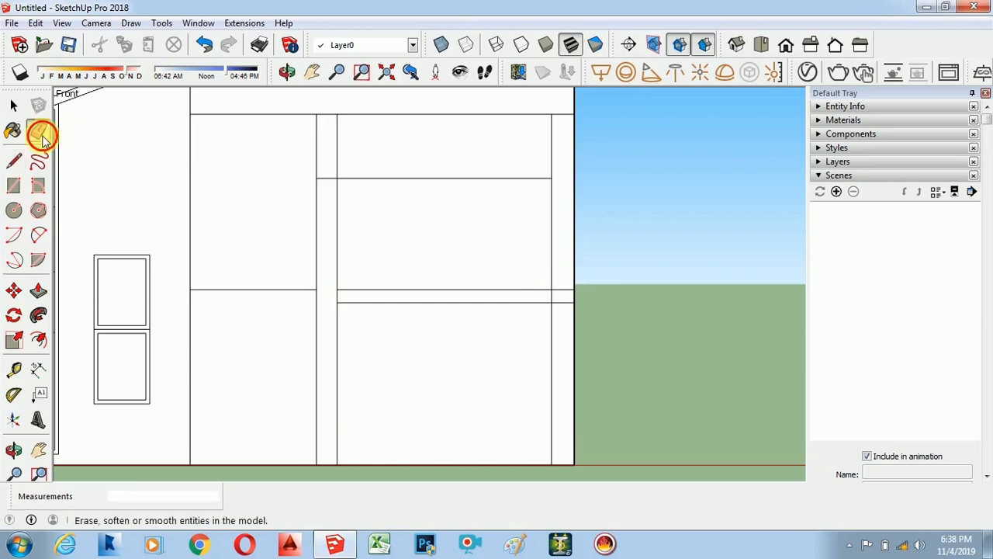
{"action": "scroll", "coordinate": [340, 303], "scroll_direction": "down", "scroll_amount": 1}
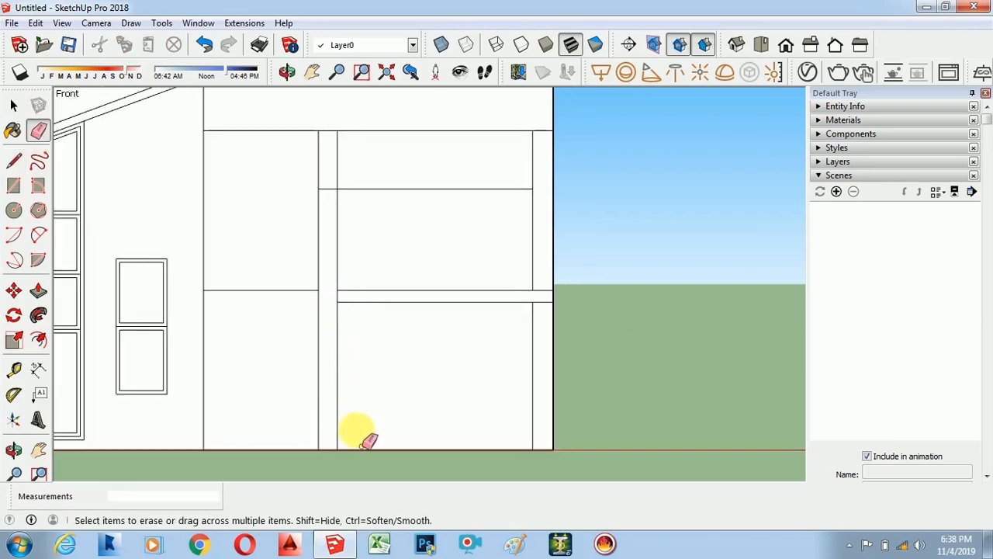
{"action": "scroll", "coordinate": [407, 395], "scroll_direction": "down", "scroll_amount": 1}
{"action": "scroll", "coordinate": [256, 355], "scroll_direction": "up", "scroll_amount": 2}
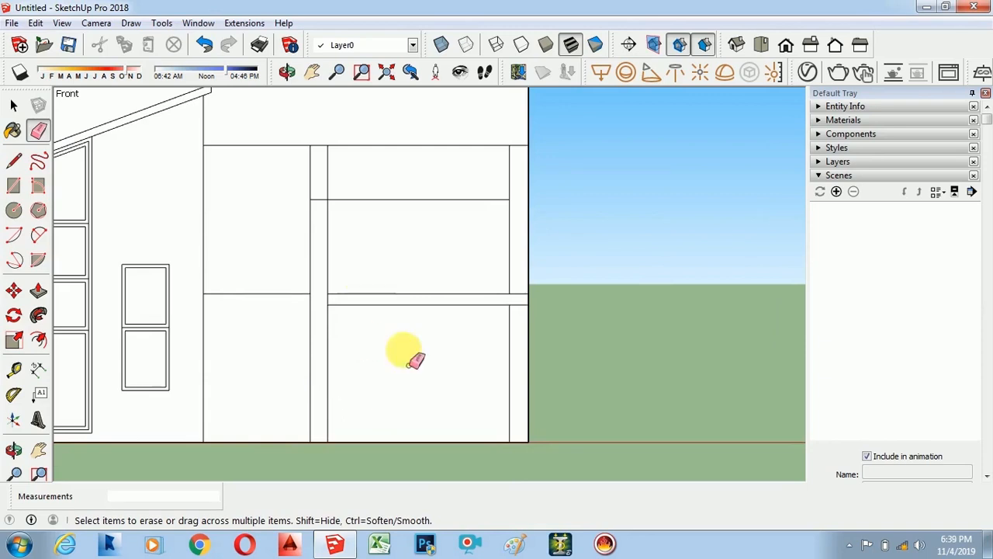
{"action": "scroll", "coordinate": [407, 332], "scroll_direction": "up", "scroll_amount": 1}
{"action": "scroll", "coordinate": [429, 330], "scroll_direction": "down", "scroll_amount": 1}
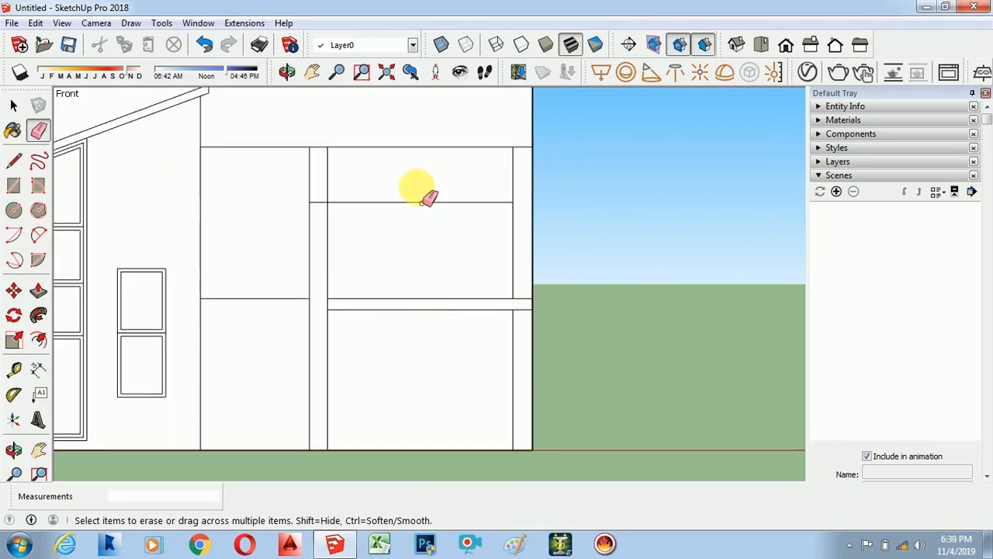
{"action": "left_click", "coordinate": [332, 190]}
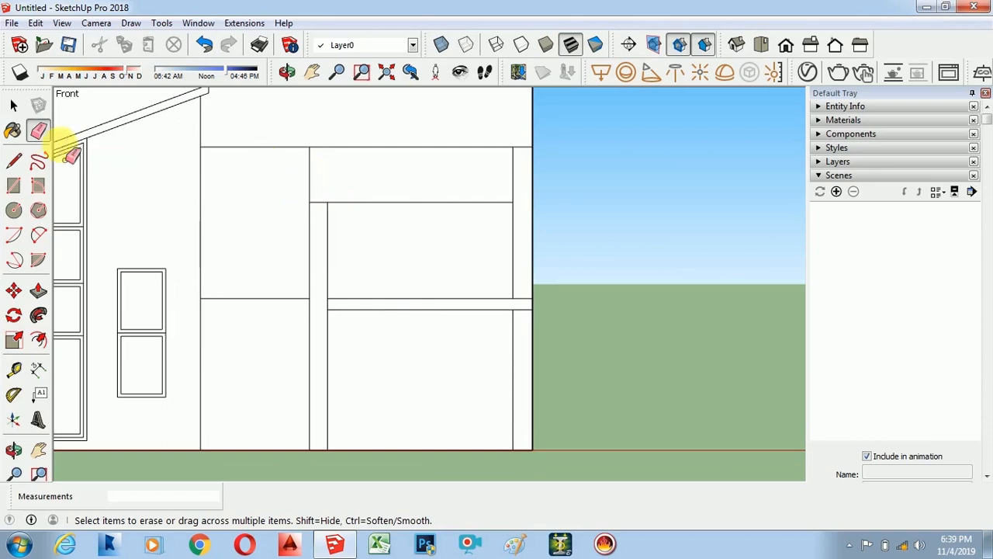
- Extend the upper panel's lower edge slightly left past the narrow strip and close it with a vertical line about 2' 9" tall
{"action": "left_click", "coordinate": [13, 160]}
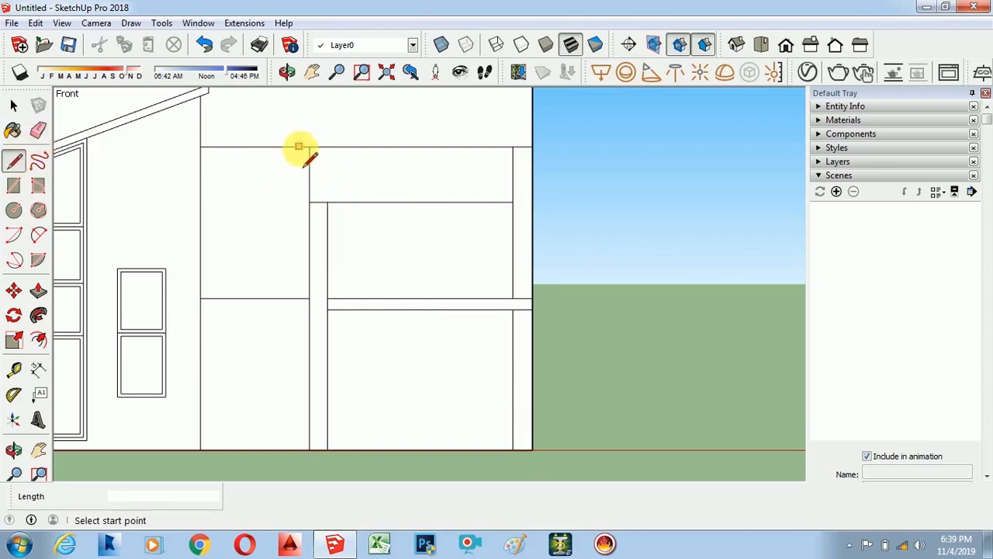
{"action": "scroll", "coordinate": [295, 215], "scroll_direction": "up", "scroll_amount": 2}
{"action": "left_click", "coordinate": [295, 198]}
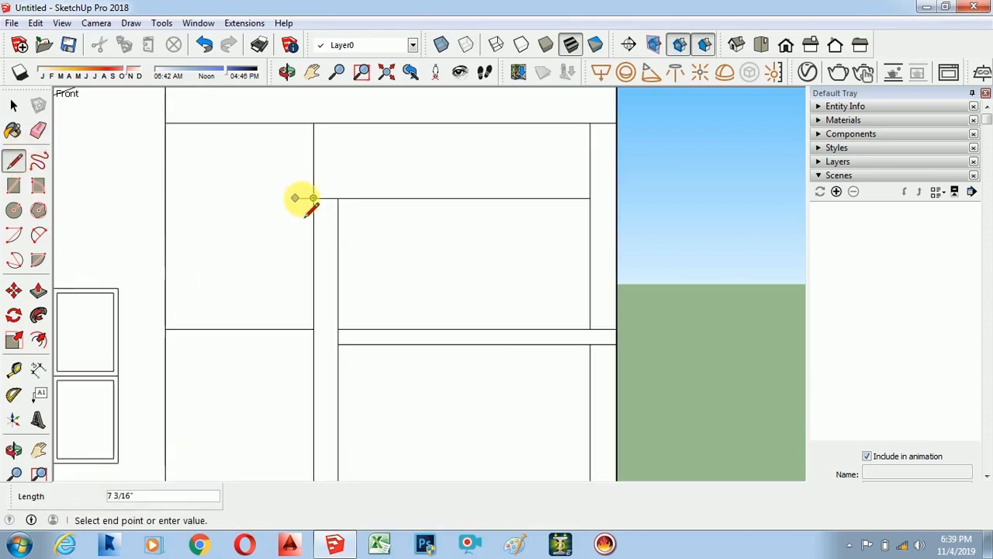
{"action": "left_click", "coordinate": [302, 199]}
{"action": "left_click", "coordinate": [302, 124]}
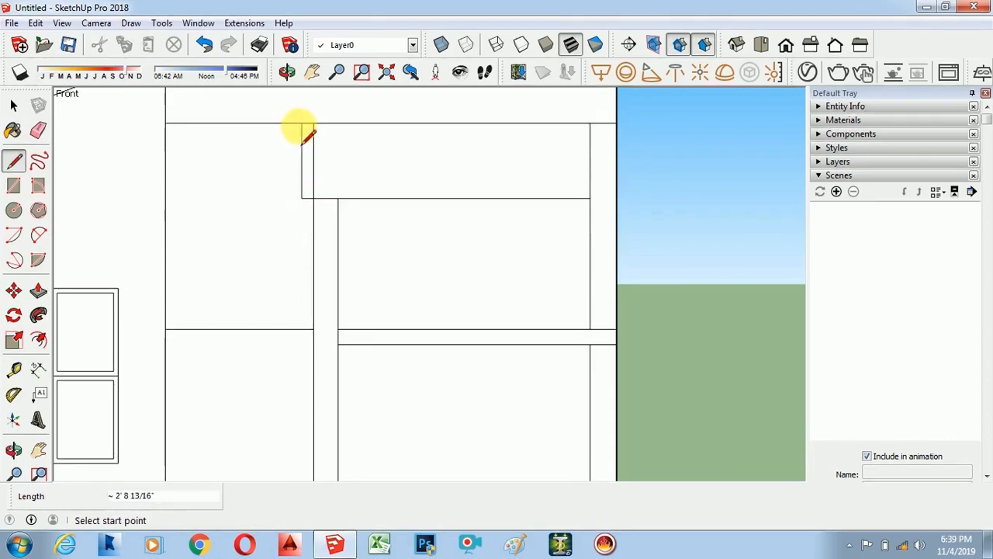
- Erase the old vertical edge inside the extended upper panel and both strip edges between the panel and the mid-height line
{"action": "left_click", "coordinate": [39, 132]}
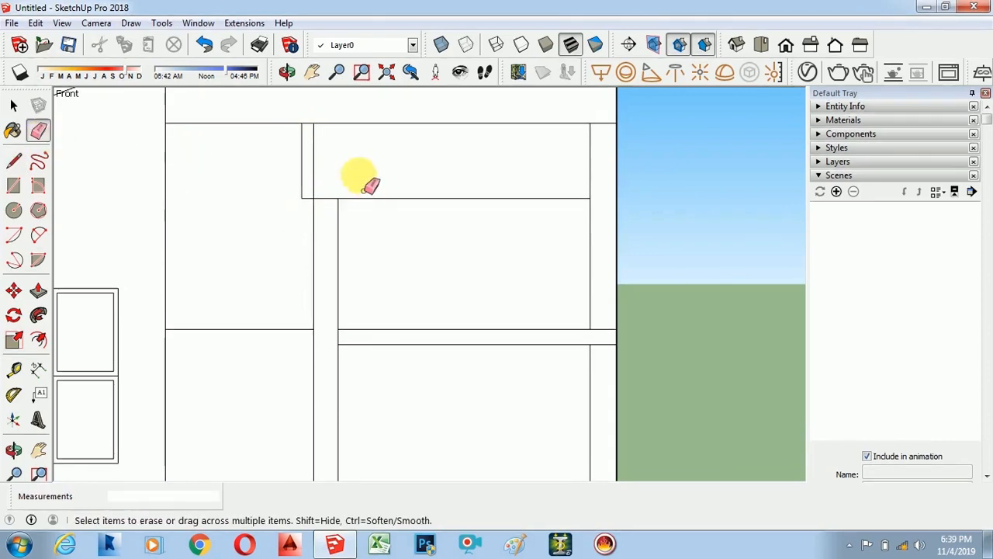
{"action": "left_click", "coordinate": [314, 166]}
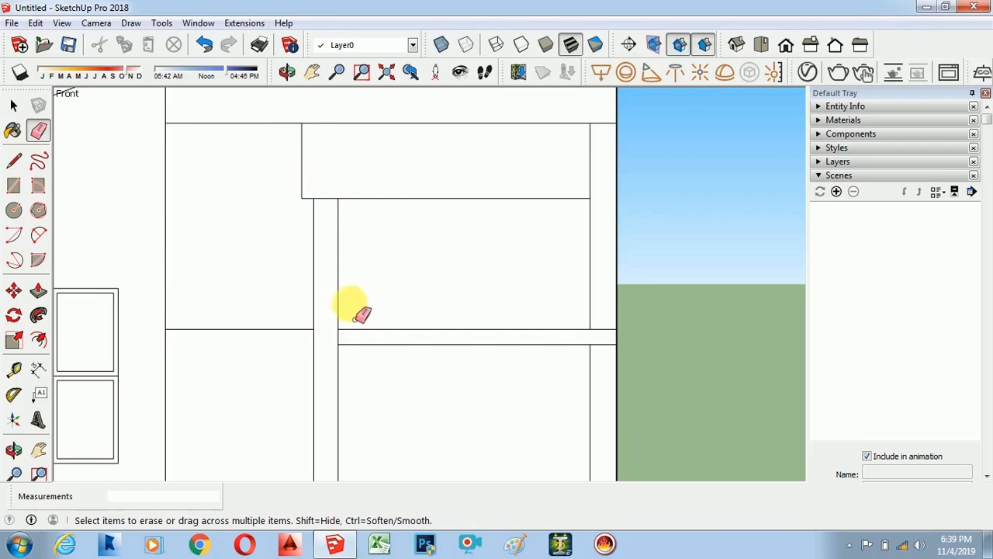
{"action": "left_click_drag", "start_coordinate": [339, 303], "coordinate": [293, 312]}
- Close the lower strip's top with a short horizontal line and draw two closely spaced vertical lines about 4' 9" tall up to the panel
{"action": "left_click", "coordinate": [17, 161]}
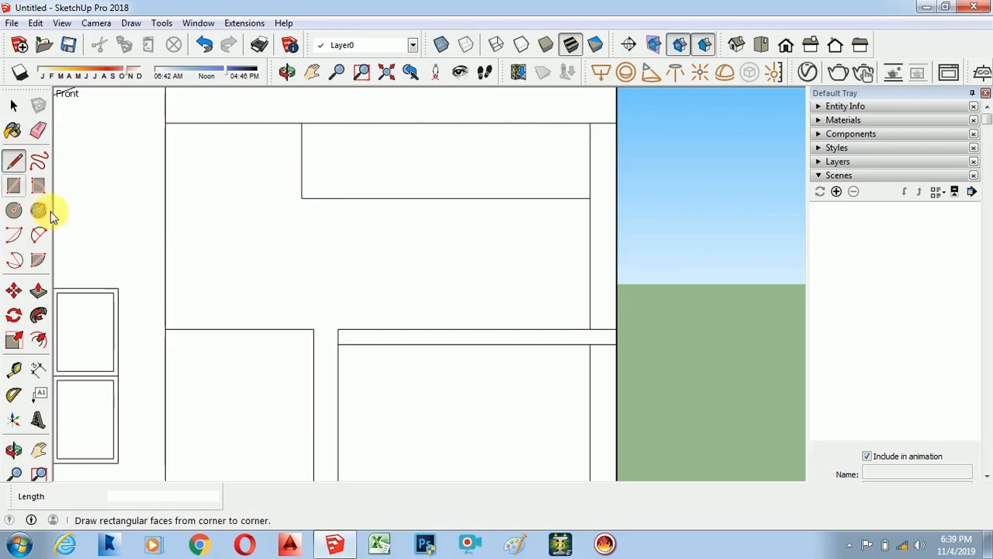
{"action": "left_click", "coordinate": [313, 329]}
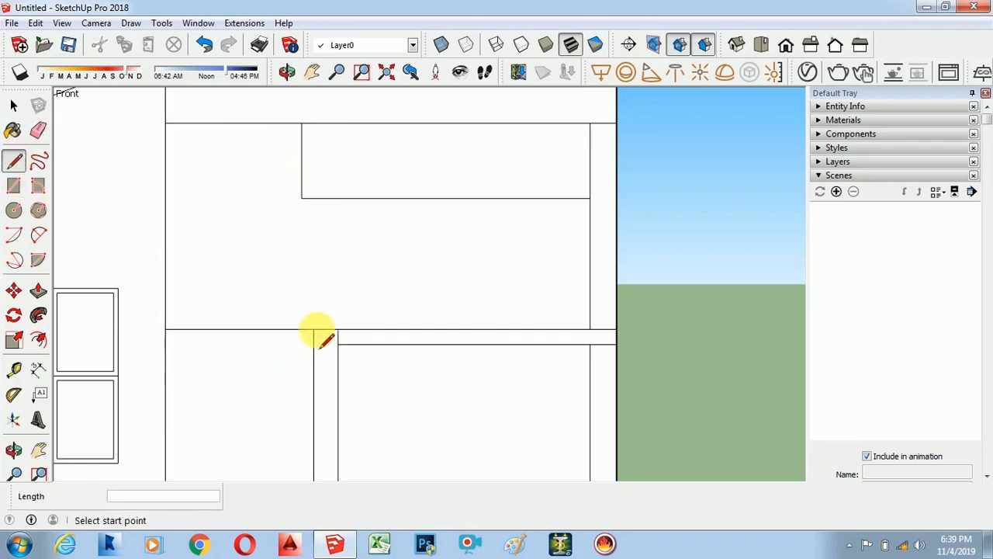
{"action": "scroll", "coordinate": [309, 335], "scroll_direction": "up", "scroll_amount": 2}
{"action": "left_click", "coordinate": [316, 324]}
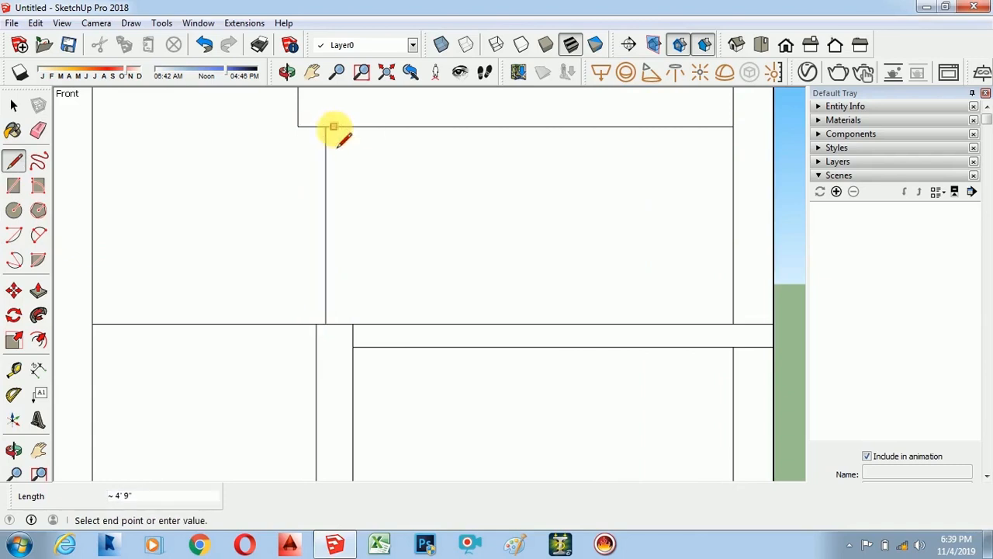
{"action": "left_click", "coordinate": [334, 126]}
{"action": "key", "text": "Escape"}
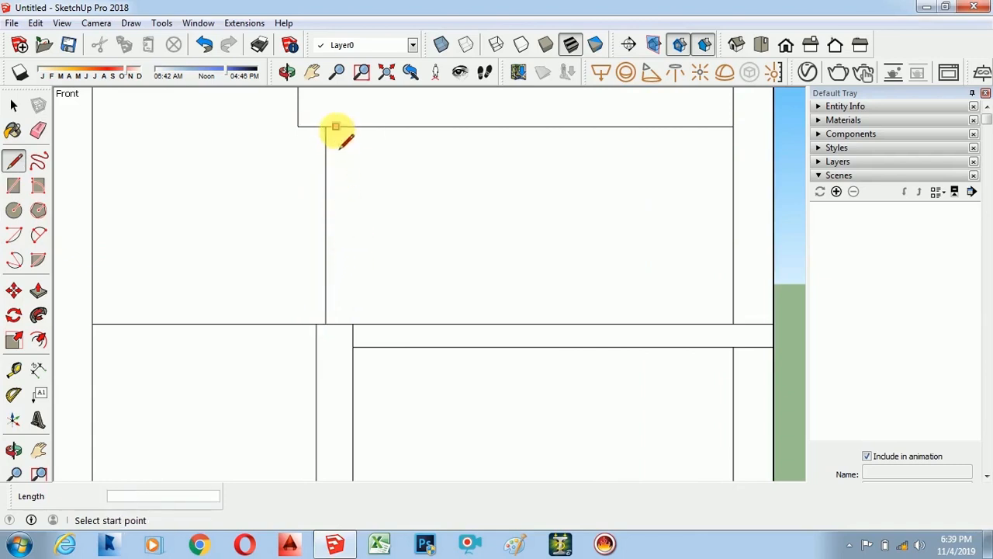
{"action": "left_click", "coordinate": [340, 126]}
{"action": "left_click", "coordinate": [340, 324]}
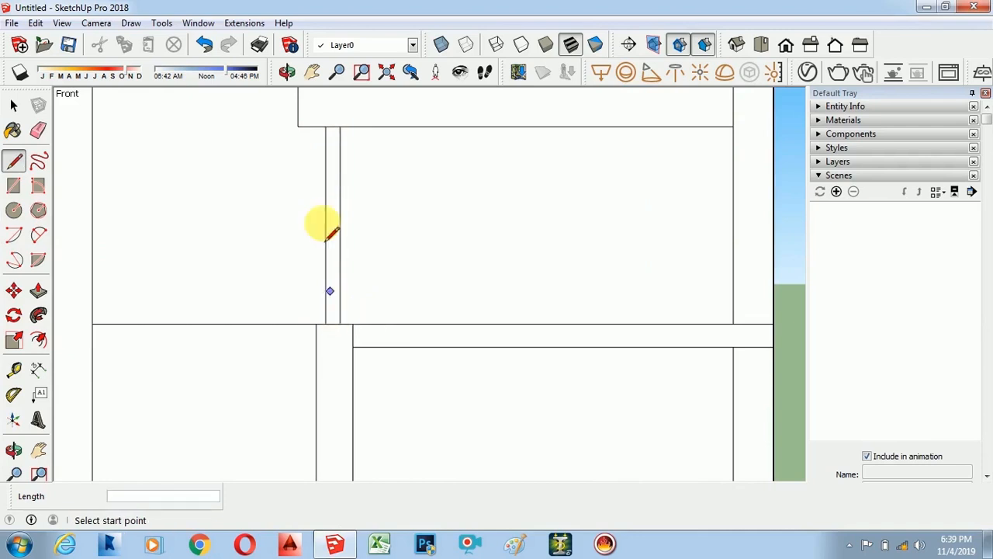
- Draw a window rectangle about 7' 10" by 3' 11" in the bay between the upper panel and the mid-height band
{"action": "scroll", "coordinate": [325, 223], "scroll_direction": "down", "scroll_amount": 2}
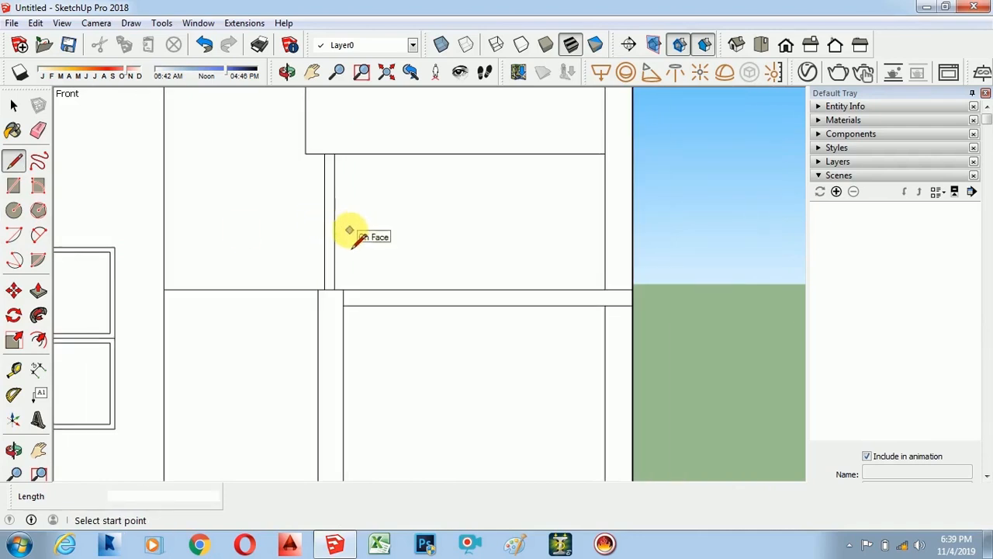
{"action": "left_click", "coordinate": [13, 186]}
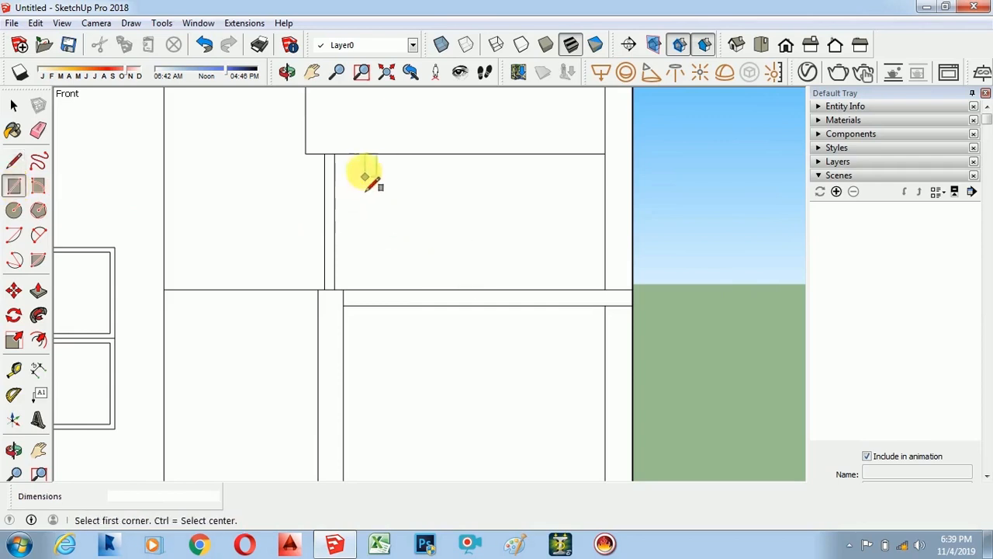
{"action": "left_click", "coordinate": [360, 166]}
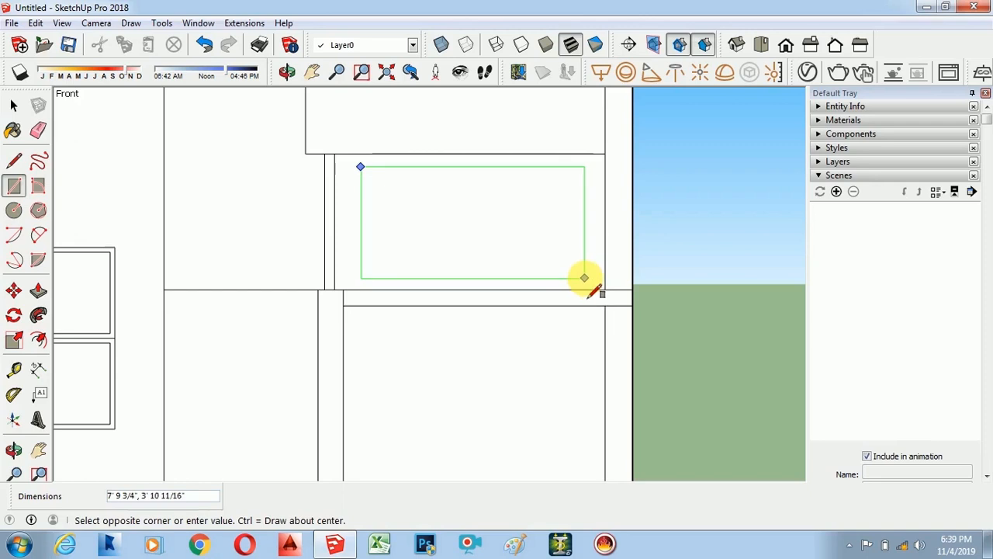
{"action": "left_click", "coordinate": [585, 278]}
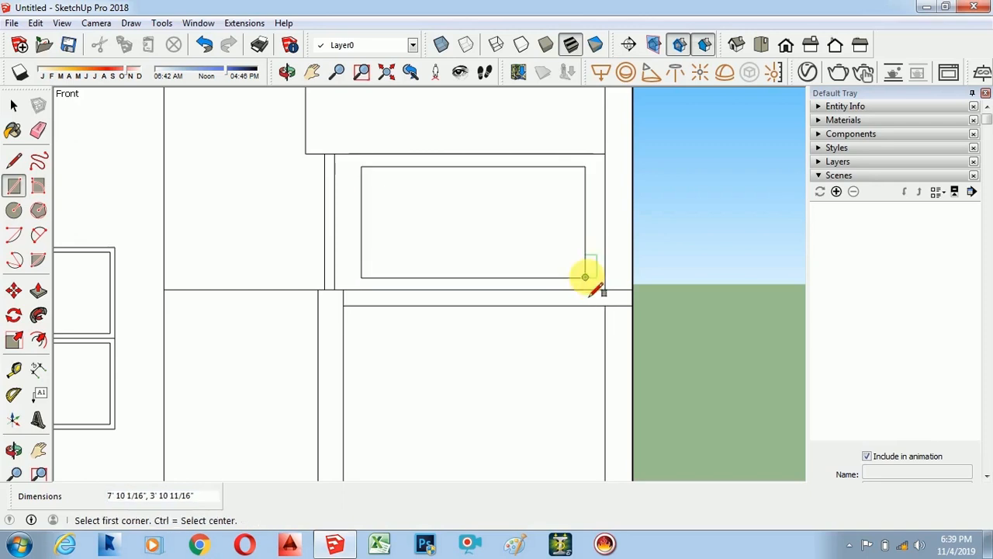
- Extend both edges of the lower strip about 1' 11" above the mid-height line and join their upper ends with a horizontal line
{"action": "left_click", "coordinate": [14, 161]}
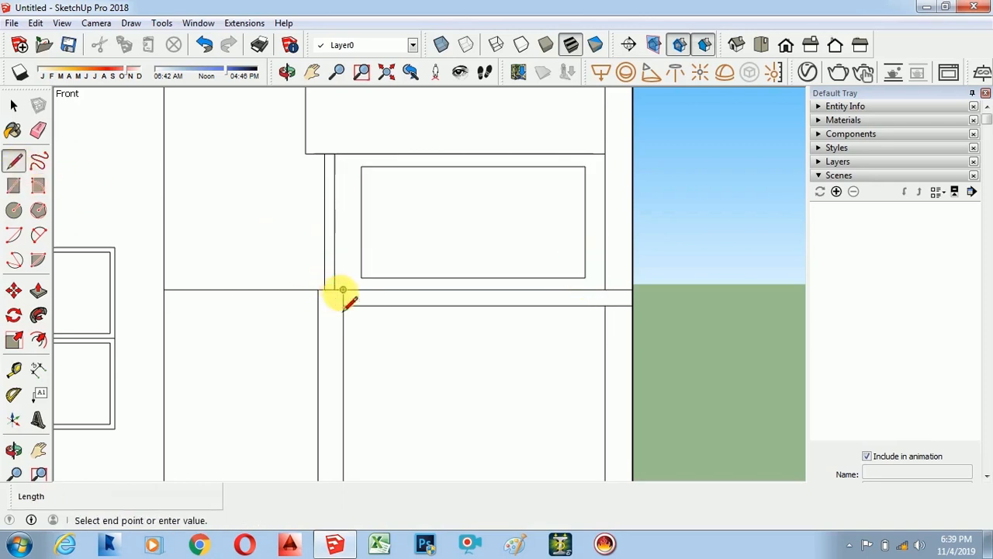
{"action": "left_click", "coordinate": [343, 234]}
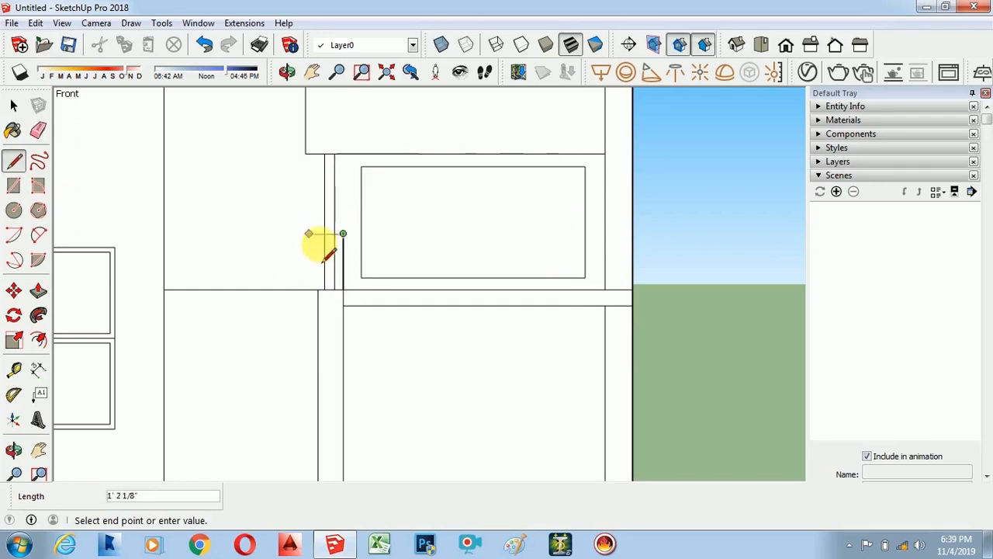
{"action": "key", "text": "Escape"}
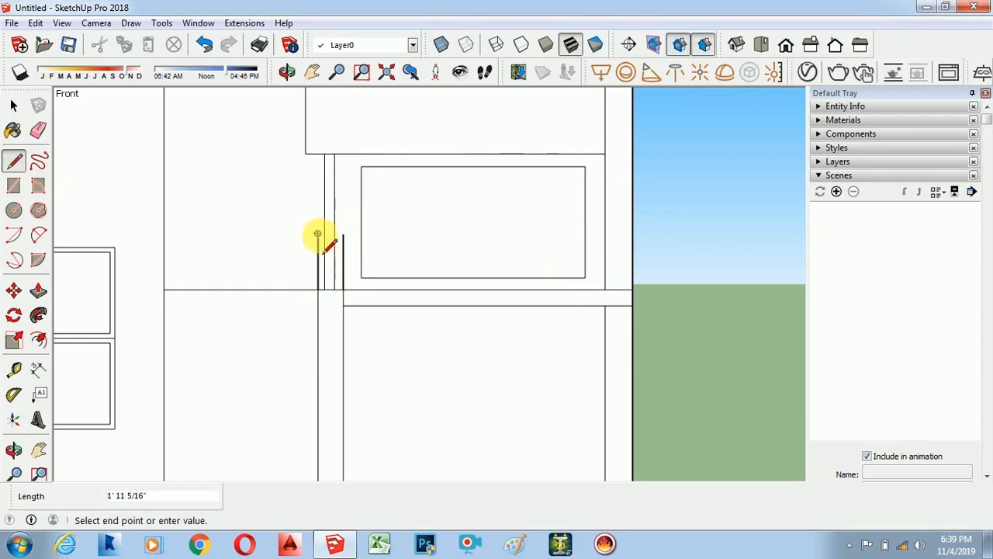
{"action": "left_click", "coordinate": [317, 234]}
{"action": "left_click", "coordinate": [342, 233]}
- Erase the two thin column lines that run inside the raised part of the lower strip
{"action": "left_click", "coordinate": [38, 129]}
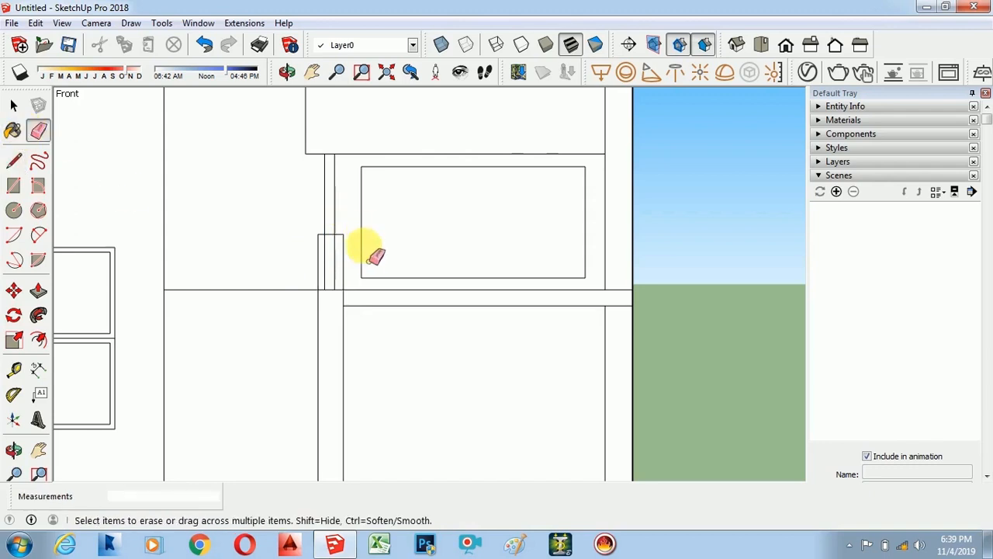
{"action": "scroll", "coordinate": [328, 253], "scroll_direction": "up", "scroll_amount": 1}
{"action": "left_click_drag", "start_coordinate": [336, 242], "coordinate": [329, 251]}
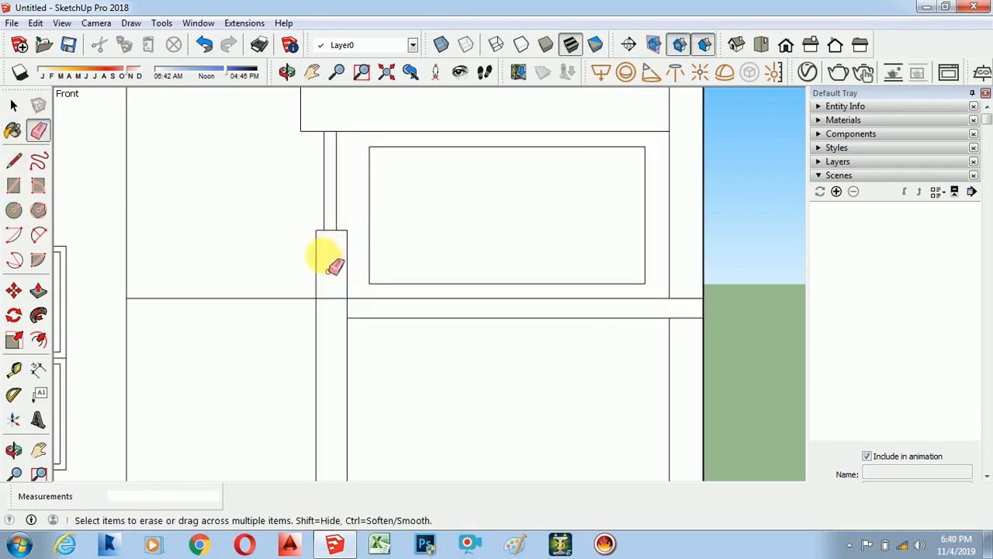
{"action": "scroll", "coordinate": [322, 249], "scroll_direction": "down", "scroll_amount": 2}
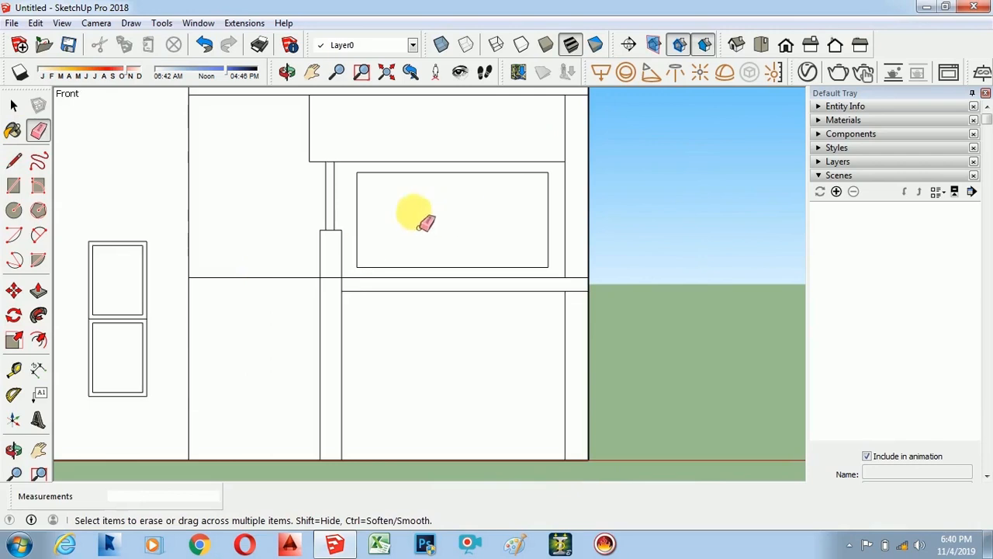
- Try offsetting the whole wide window rectangle 2" inward as a single frame, then undo the offset
{"action": "left_click", "coordinate": [38, 290]}
{"action": "left_click", "coordinate": [38, 339]}
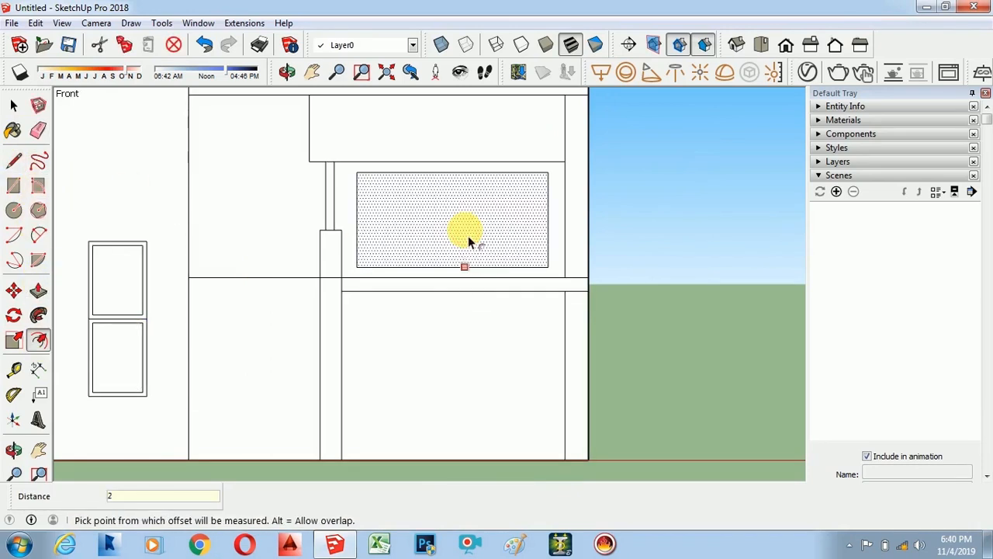
{"action": "double_click", "coordinate": [469, 238]}
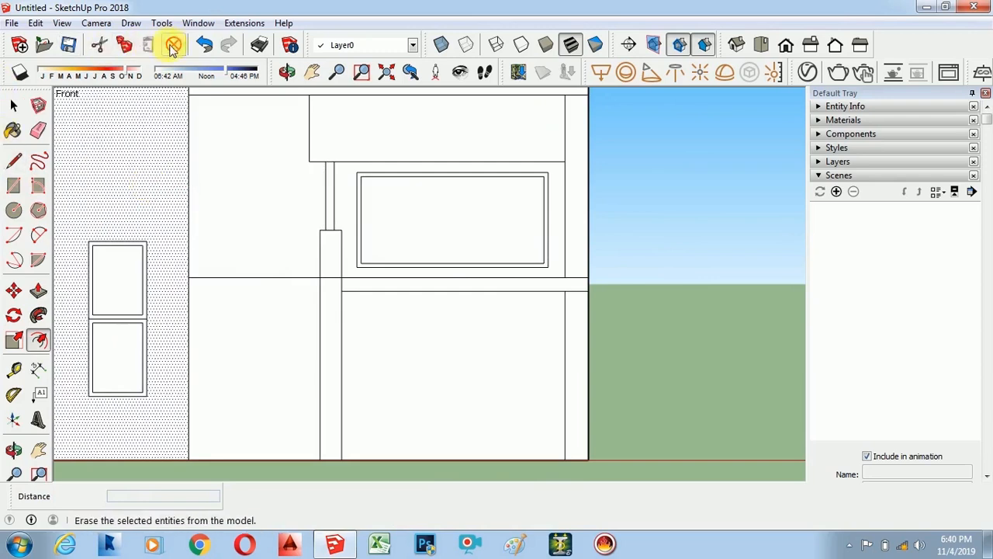
{"action": "left_click", "coordinate": [204, 45]}
- Try dividing the wide window with an off-centre vertical line about 3' 11" tall, then undo it
{"action": "left_click", "coordinate": [13, 160]}
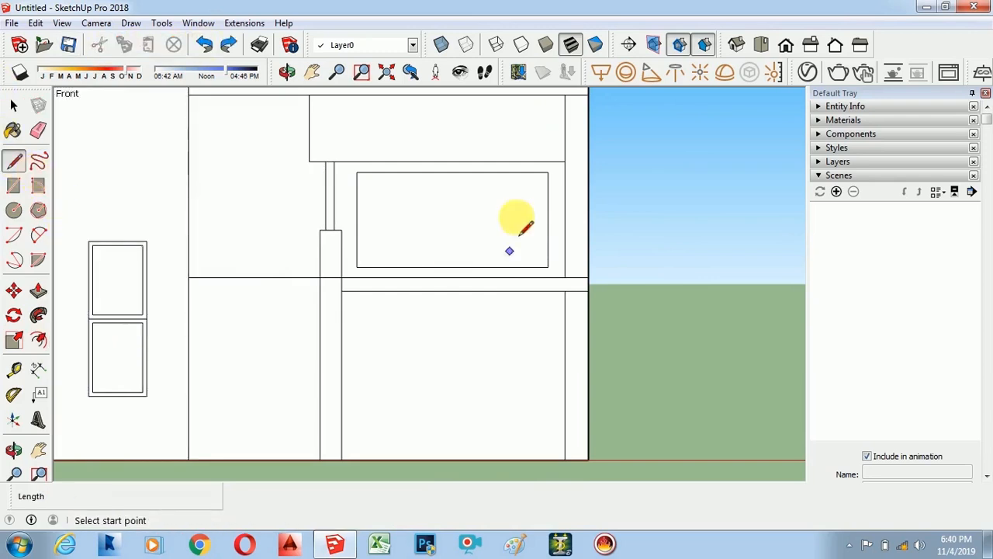
{"action": "left_click", "coordinate": [453, 172]}
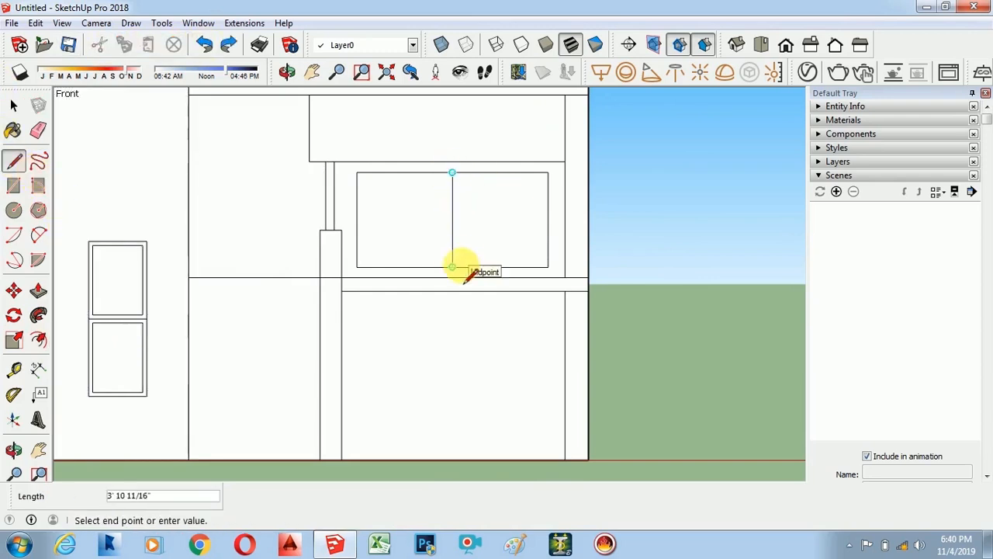
{"action": "key", "text": "Escape"}
{"action": "left_click", "coordinate": [409, 172]}
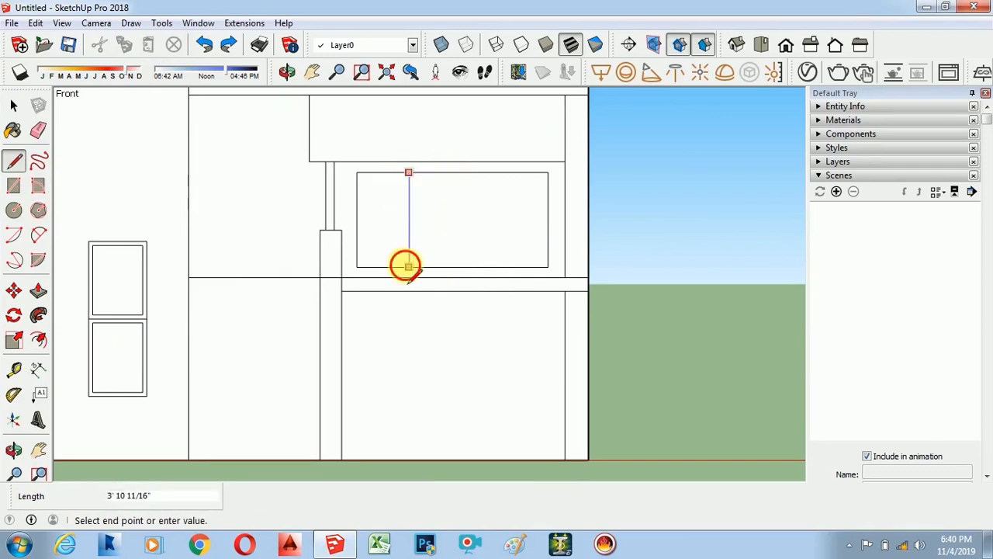
{"action": "left_click", "coordinate": [408, 267]}
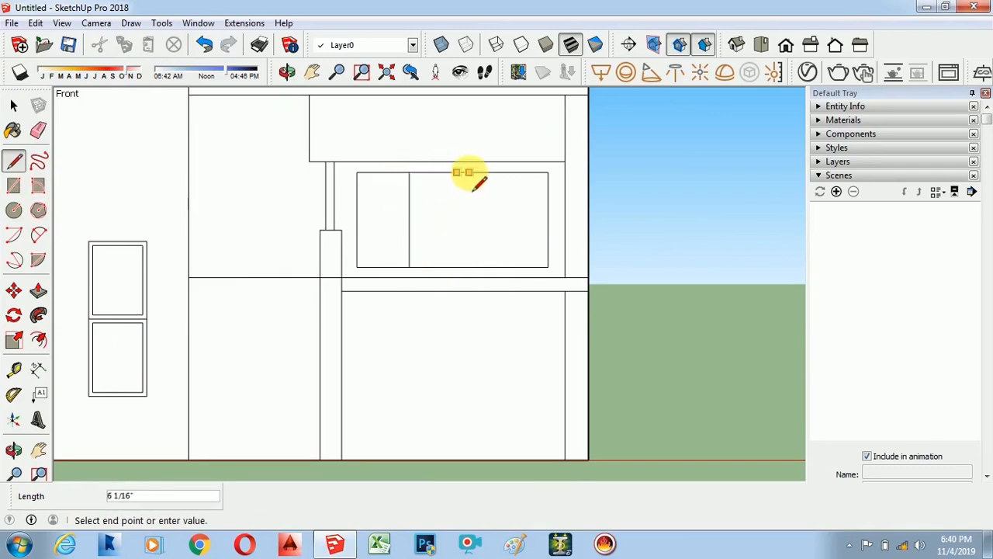
{"action": "key", "text": "Escape"}
{"action": "left_click", "coordinate": [204, 44]}
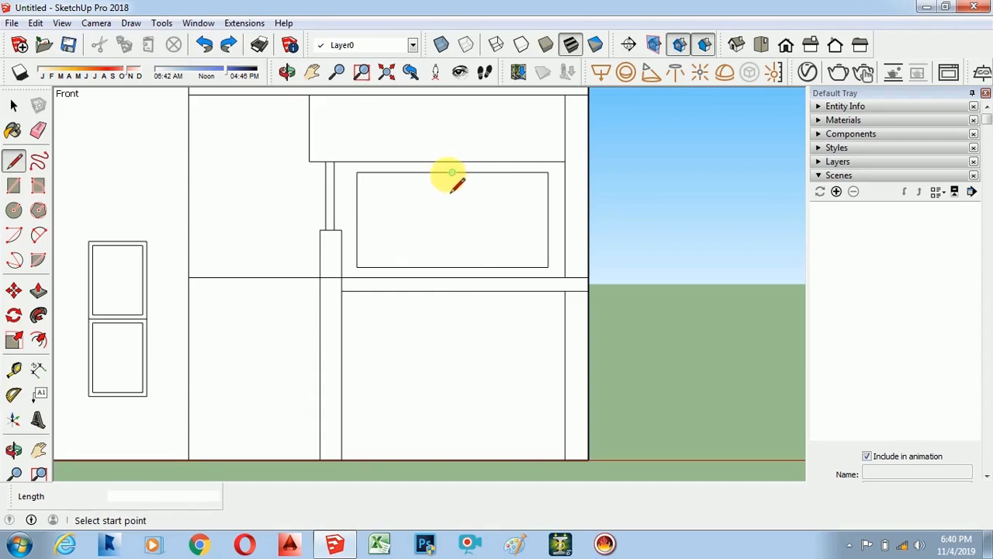
- Divide the wide window into four equal panes with vertical lines at its midpoint and at each half's midpoint
{"action": "left_click", "coordinate": [453, 172]}
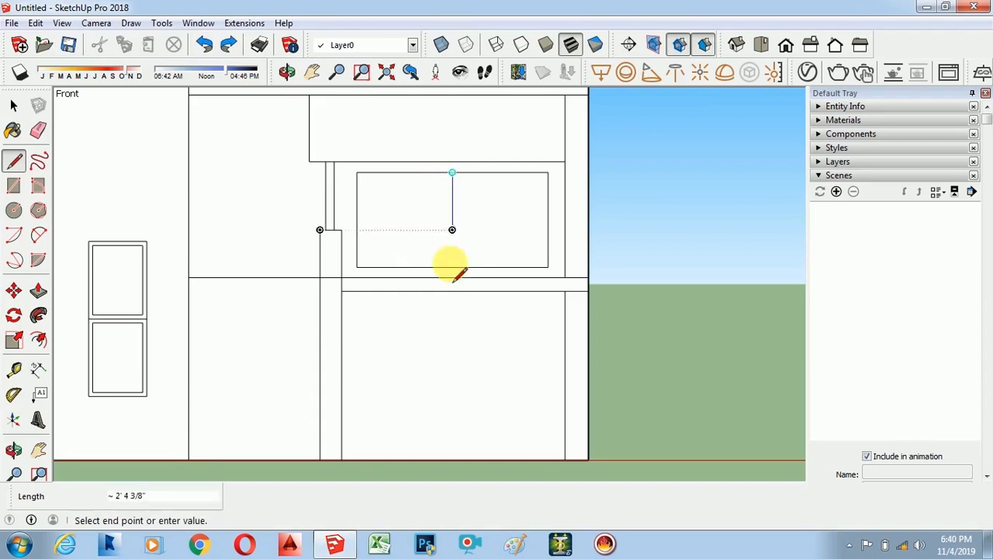
{"action": "left_click", "coordinate": [403, 174]}
{"action": "left_click", "coordinate": [404, 267]}
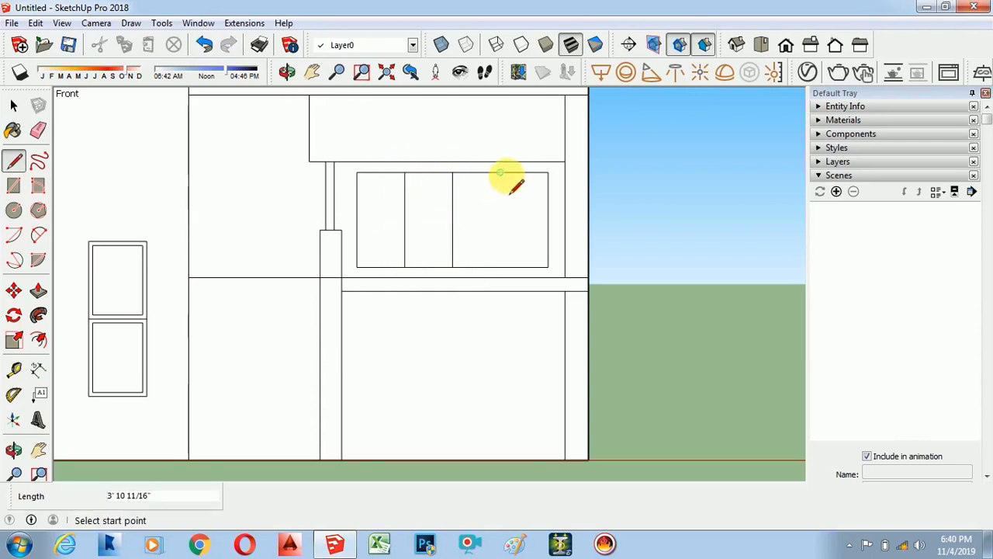
{"action": "left_click", "coordinate": [499, 173]}
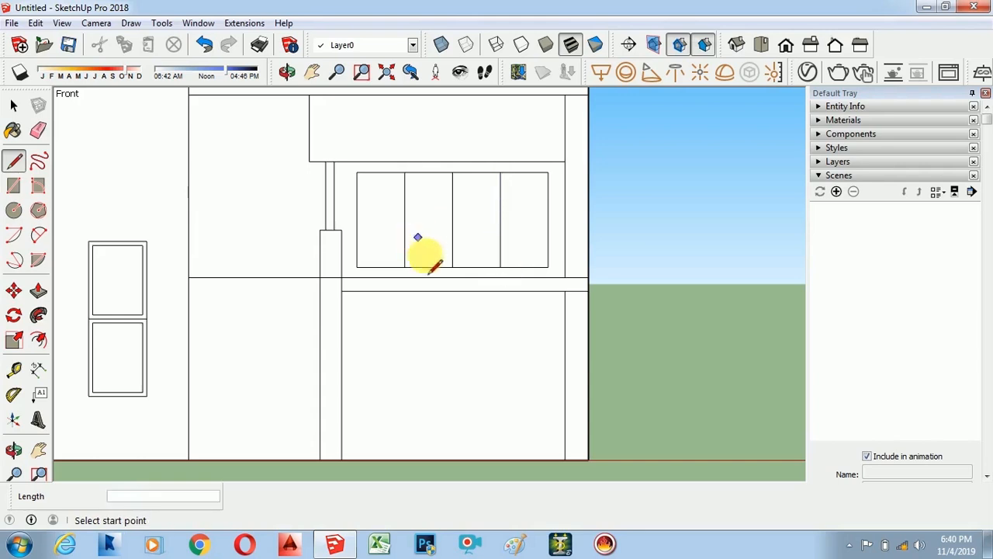
- Offset each of the four window panes 2" inward to form their frames
{"action": "scroll", "coordinate": [423, 247], "scroll_direction": "down", "scroll_amount": 2}
{"action": "left_click", "coordinate": [39, 339]}
{"action": "left_click", "coordinate": [385, 222]}
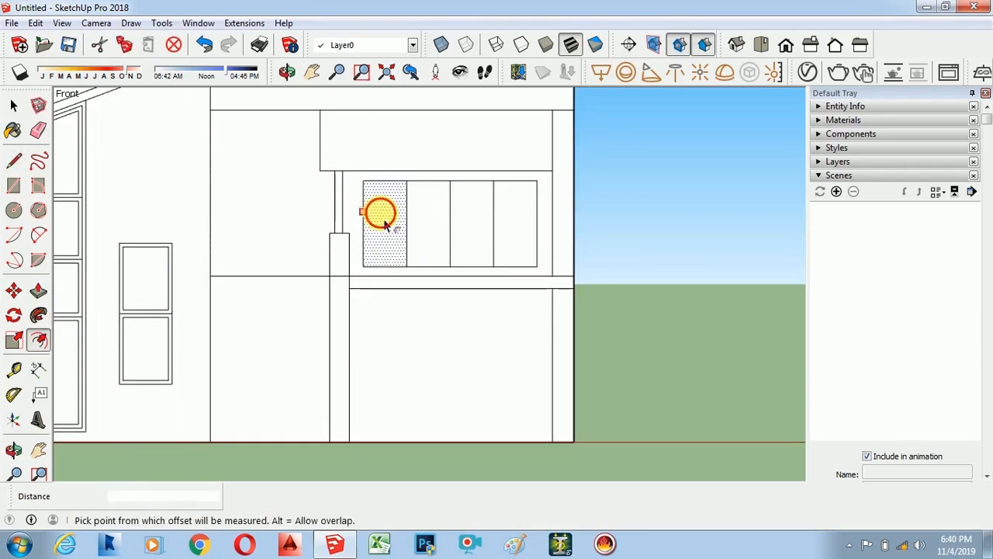
{"action": "type", "text": "2"}
{"action": "key", "text": "Return"}
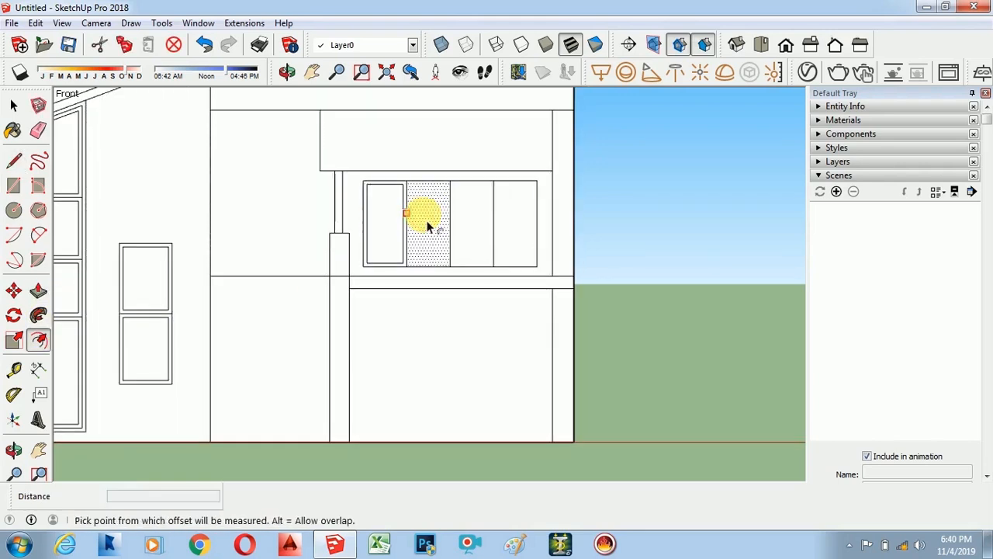
{"action": "double_click", "coordinate": [428, 226]}
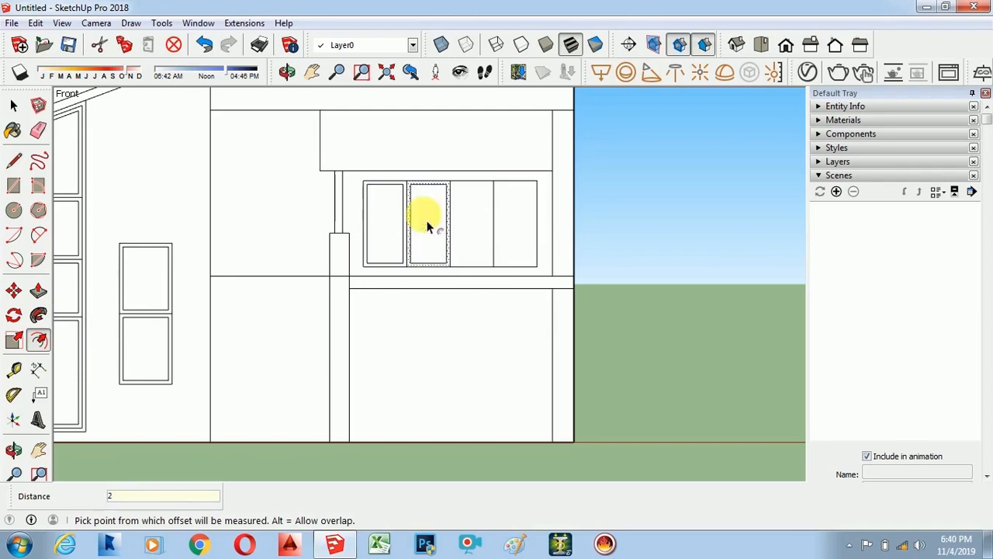
{"action": "double_click", "coordinate": [486, 235]}
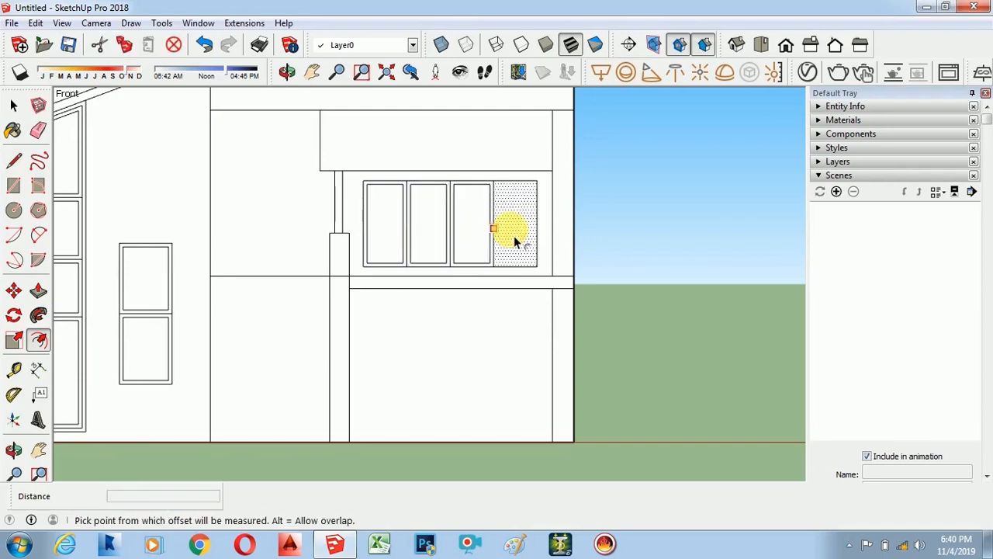
{"action": "double_click", "coordinate": [514, 235]}
- Draw a window rectangle about 2' 6" wide and 4' 5" tall in the upper bay left of the column, just above the mid-height line
{"action": "scroll", "coordinate": [445, 271], "scroll_direction": "down", "scroll_amount": 2}
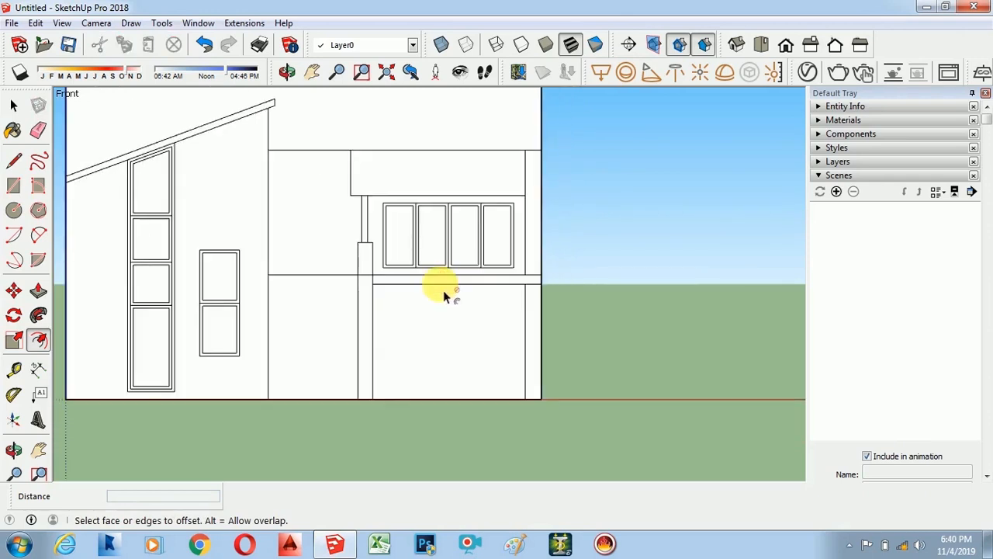
{"action": "scroll", "coordinate": [336, 348], "scroll_direction": "up", "scroll_amount": 1}
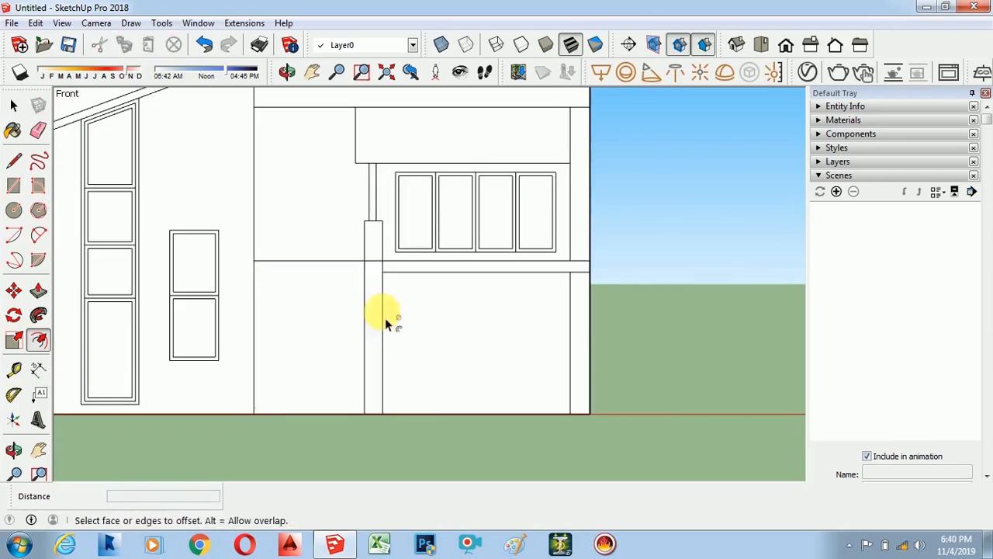
{"action": "scroll", "coordinate": [384, 315], "scroll_direction": "down", "scroll_amount": 1}
{"action": "scroll", "coordinate": [269, 213], "scroll_direction": "up", "scroll_amount": 1}
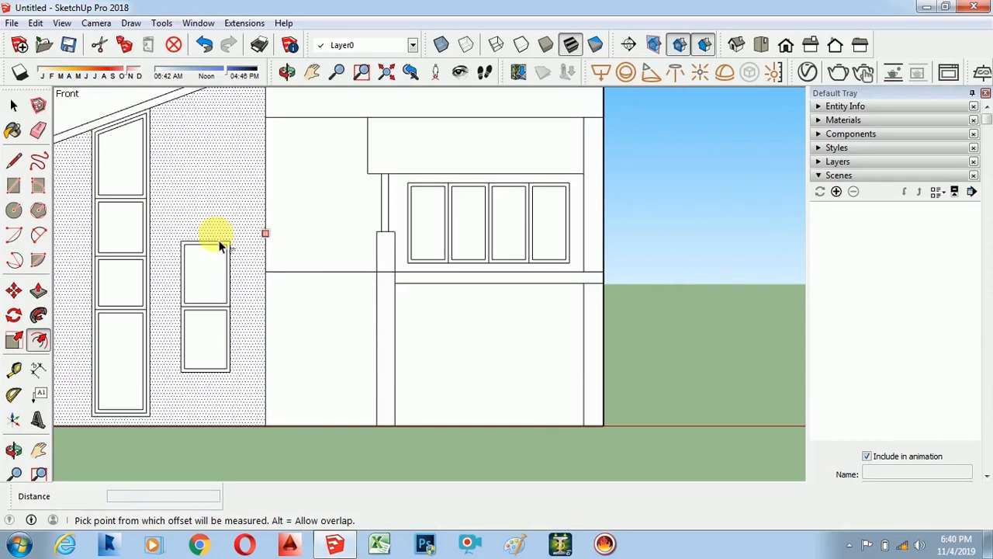
{"action": "scroll", "coordinate": [225, 233], "scroll_direction": "down", "scroll_amount": 1}
{"action": "scroll", "coordinate": [299, 252], "scroll_direction": "up", "scroll_amount": 1}
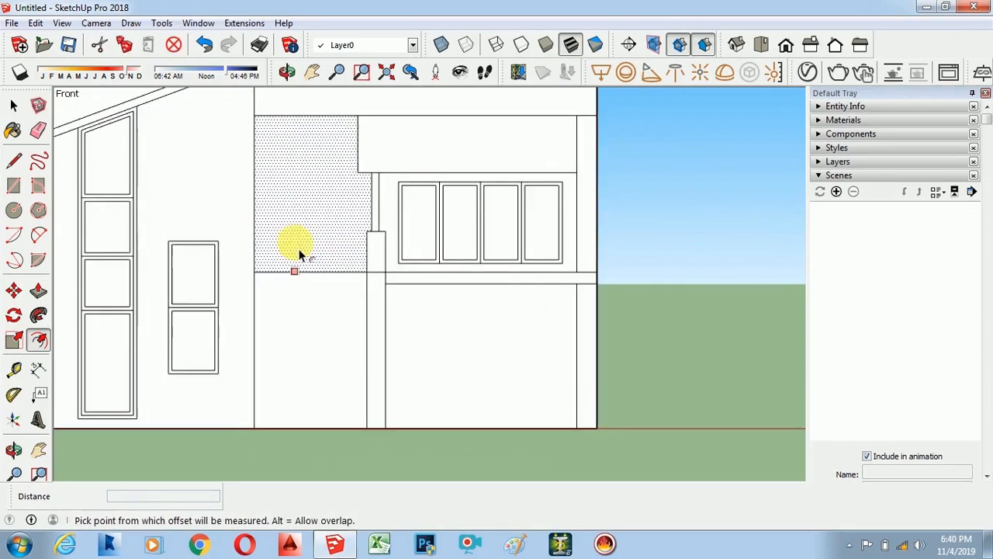
{"action": "left_click", "coordinate": [14, 187]}
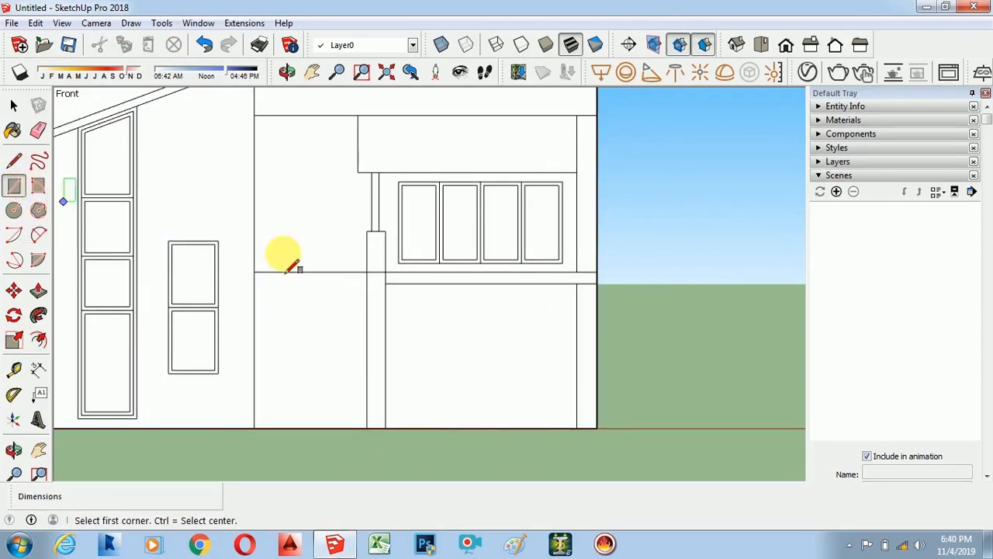
{"action": "left_click", "coordinate": [285, 170]}
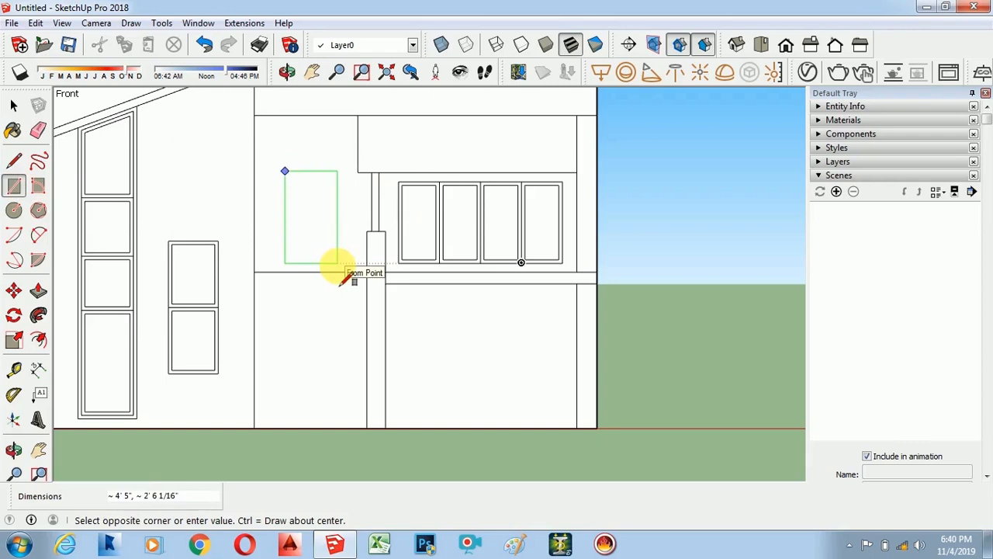
{"action": "left_click", "coordinate": [338, 264]}
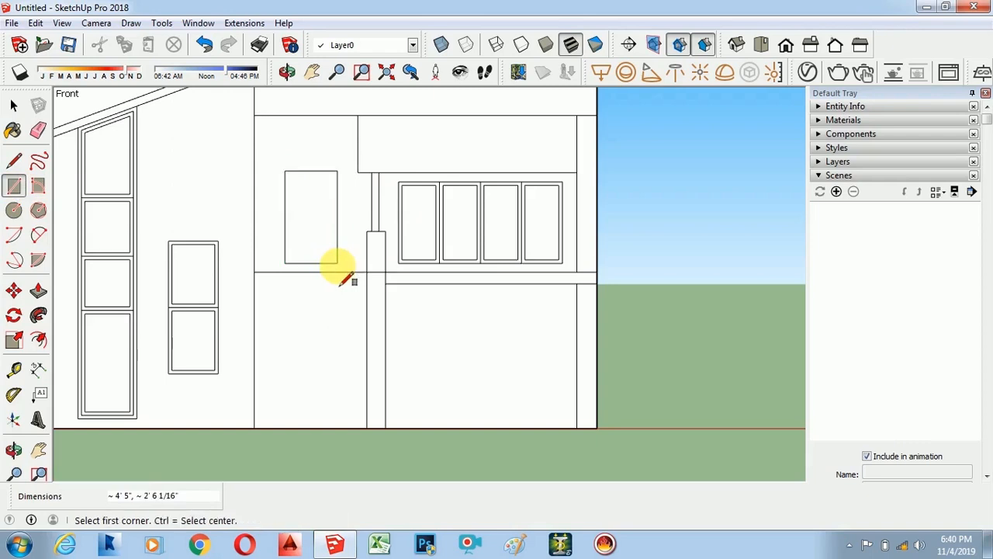
- Draw a sill rectangle about 2' 10" by 3" just below the new window, overhanging it on both sides
{"action": "scroll", "coordinate": [314, 280], "scroll_direction": "up", "scroll_amount": 3}
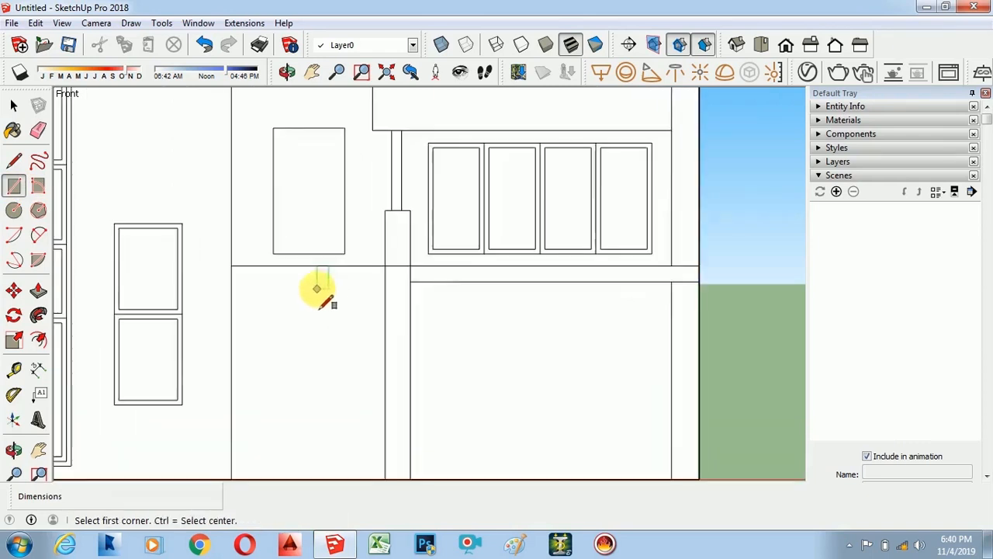
{"action": "left_click", "coordinate": [262, 247]}
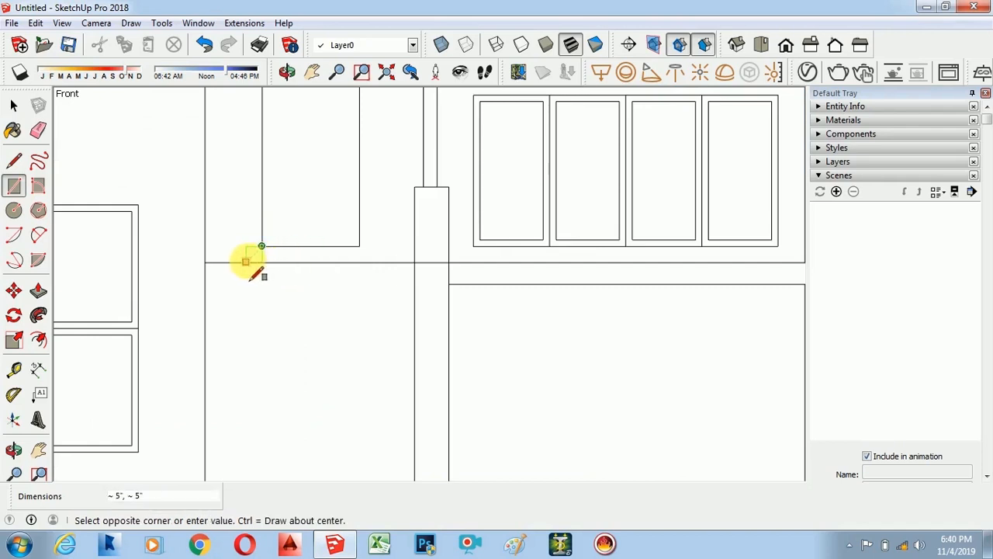
{"action": "key", "text": "Escape"}
{"action": "scroll", "coordinate": [301, 283], "scroll_direction": "up", "scroll_amount": 2}
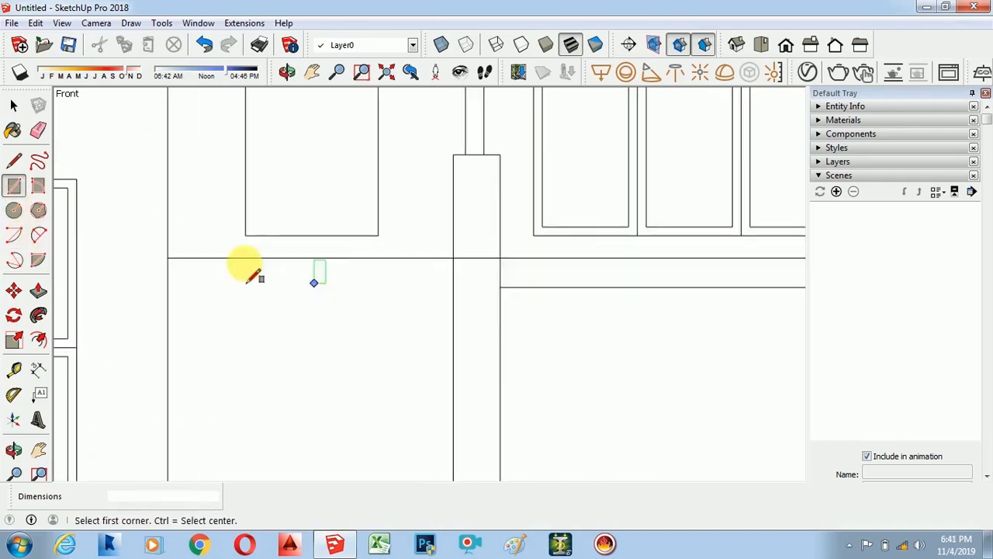
{"action": "left_click", "coordinate": [232, 237]}
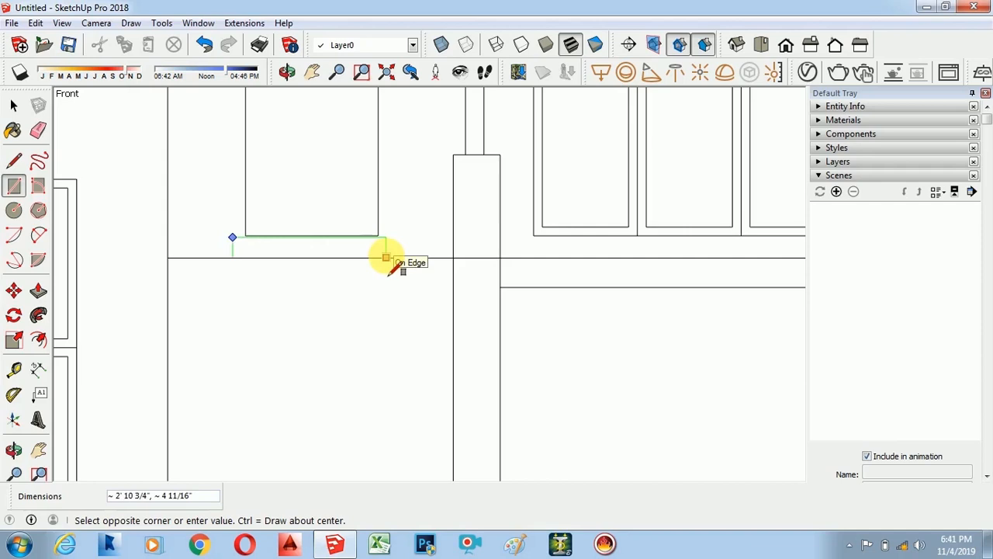
{"action": "scroll", "coordinate": [386, 257], "scroll_direction": "up", "scroll_amount": 3}
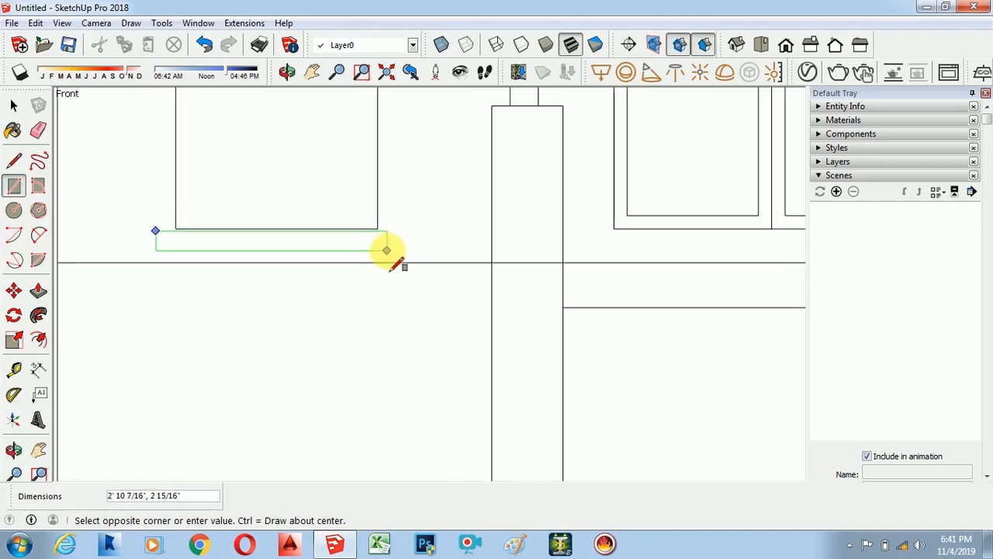
{"action": "left_click", "coordinate": [387, 250]}
{"action": "scroll", "coordinate": [368, 247], "scroll_direction": "down", "scroll_amount": 4}
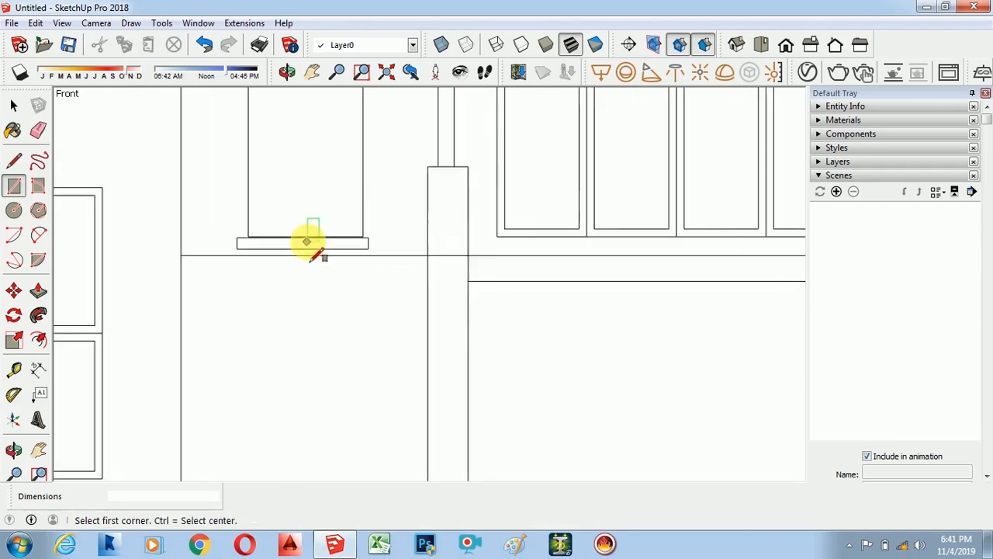
- Erase the new window's bottom edge just above the sill
{"action": "scroll", "coordinate": [312, 275], "scroll_direction": "down", "scroll_amount": 3}
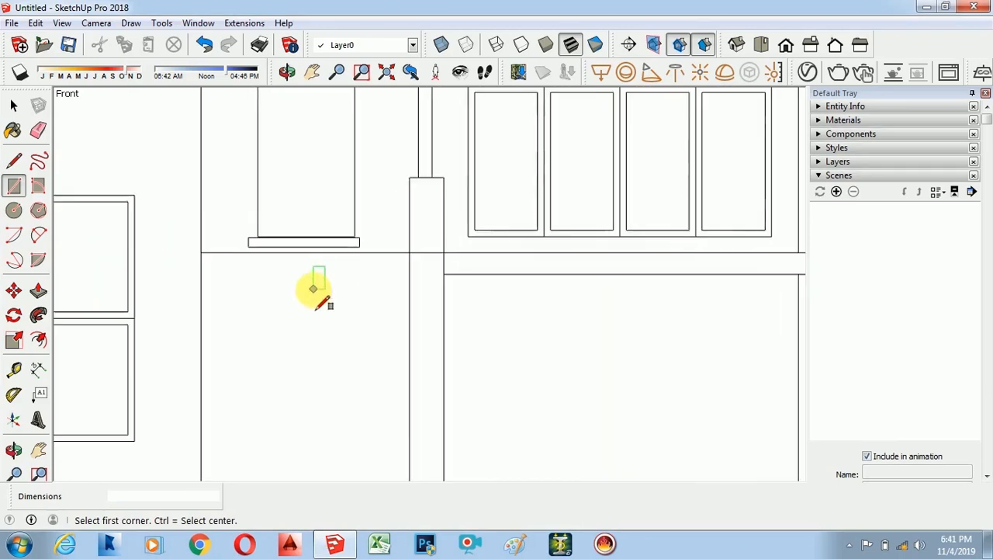
{"action": "scroll", "coordinate": [307, 287], "scroll_direction": "up", "scroll_amount": 6}
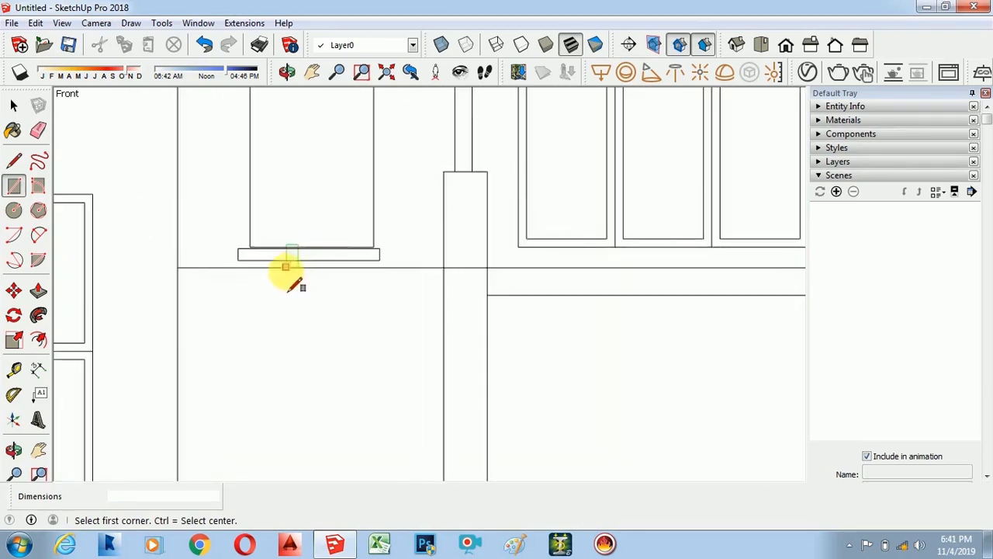
{"action": "left_click", "coordinate": [39, 132]}
{"action": "scroll", "coordinate": [234, 199], "scroll_direction": "up", "scroll_amount": 3}
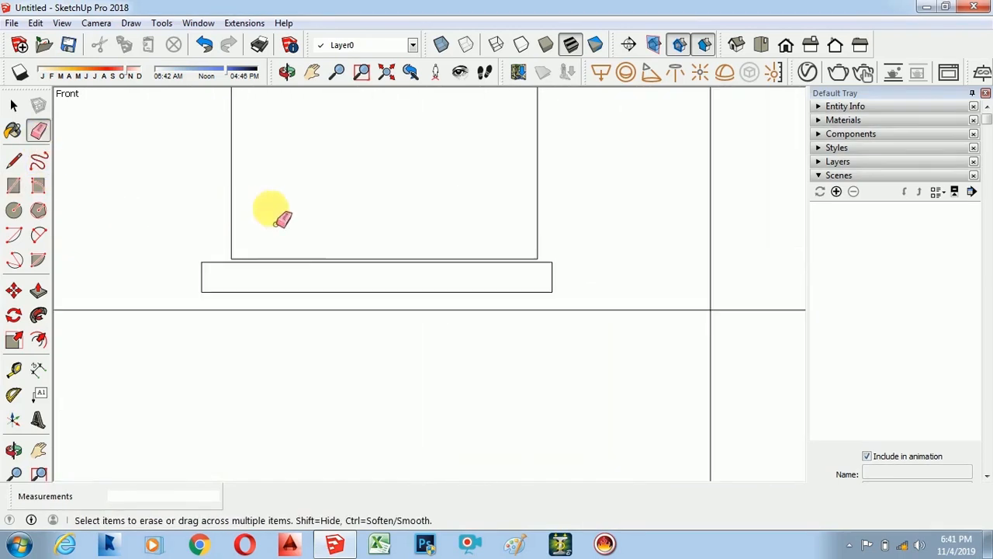
{"action": "left_click", "coordinate": [311, 259]}
- Extend the window's left edge about 5/16" down to meet the top of the sill
{"action": "left_click", "coordinate": [14, 160]}
{"action": "scroll", "coordinate": [237, 267], "scroll_direction": "up", "scroll_amount": 2}
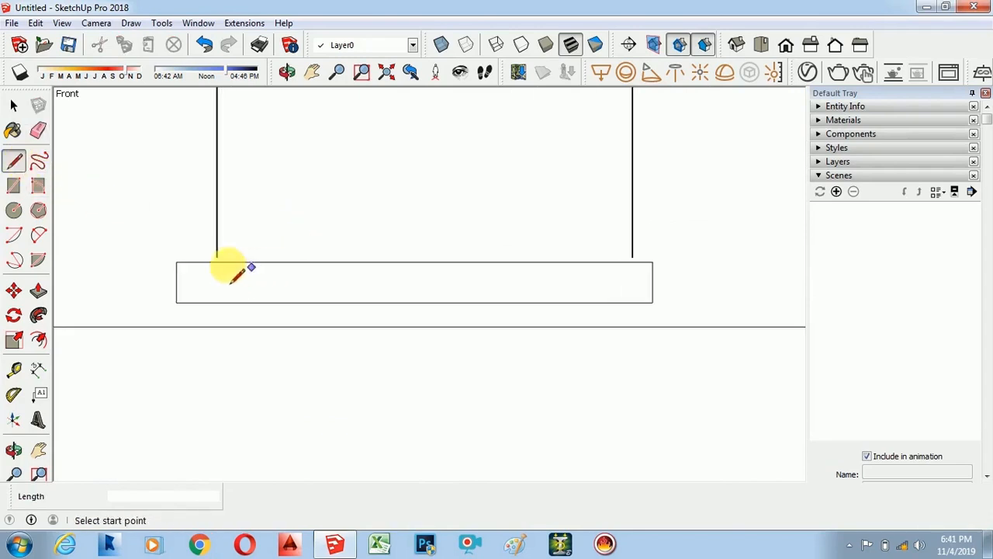
{"action": "scroll", "coordinate": [221, 270], "scroll_direction": "up", "scroll_amount": 1}
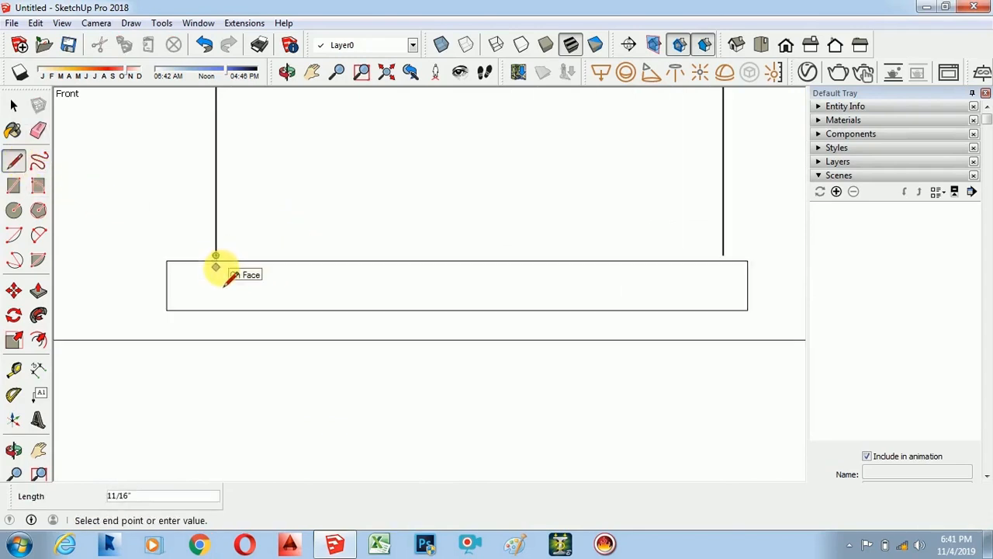
{"action": "scroll", "coordinate": [220, 264], "scroll_direction": "up", "scroll_amount": 5}
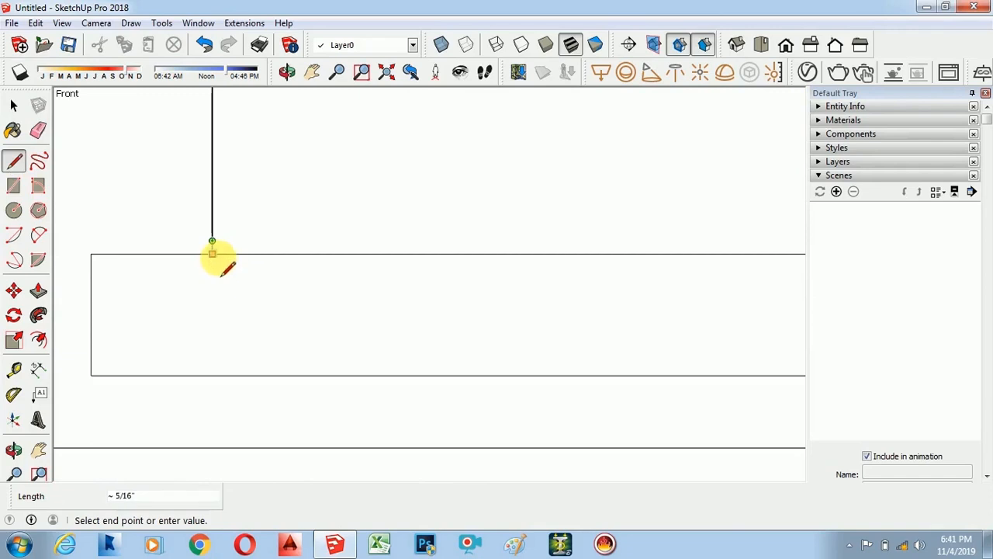
{"action": "scroll", "coordinate": [217, 255], "scroll_direction": "down", "scroll_amount": 2}
{"action": "scroll", "coordinate": [217, 256], "scroll_direction": "up", "scroll_amount": 3}
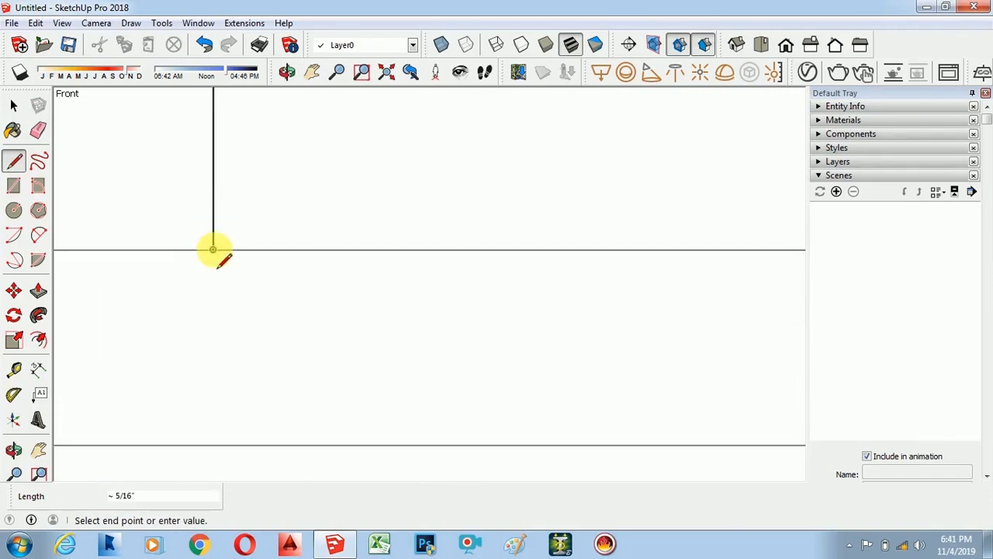
{"action": "scroll", "coordinate": [214, 250], "scroll_direction": "down", "scroll_amount": 4}
{"action": "key", "text": "Escape"}
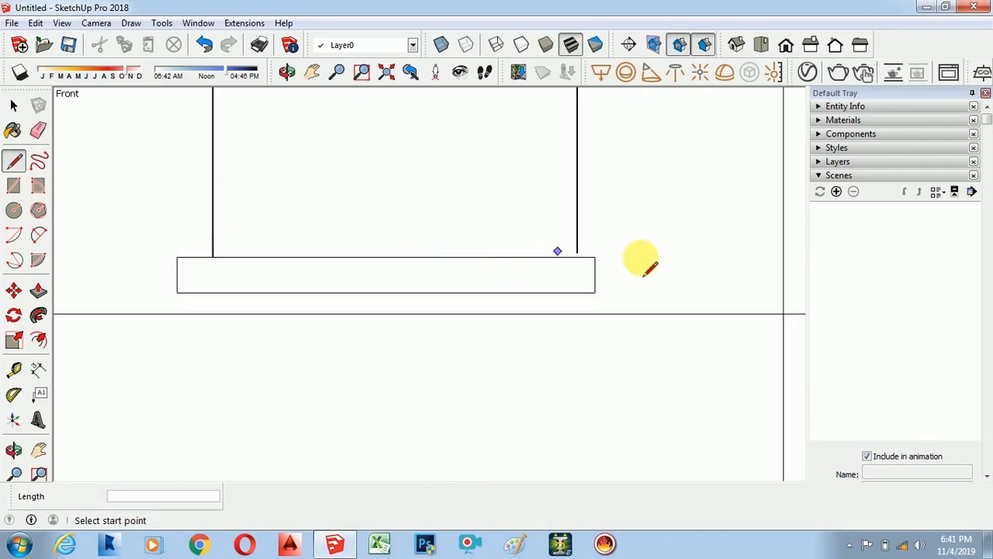
- Extend the new window's right edge about 5/16" down to meet the top of the sill
{"action": "scroll", "coordinate": [559, 260], "scroll_direction": "up", "scroll_amount": 4}
{"action": "left_click", "coordinate": [515, 247]}
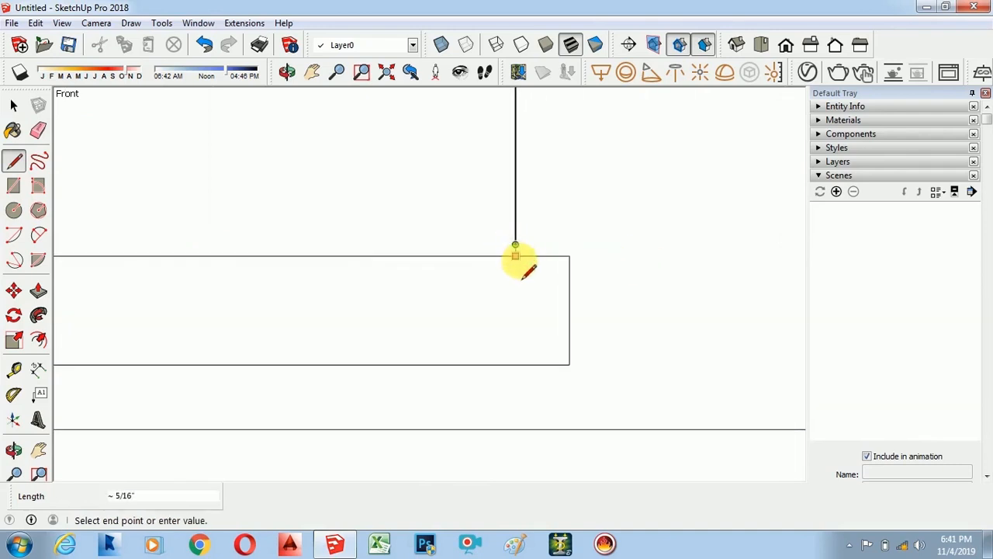
{"action": "left_click", "coordinate": [515, 257]}
{"action": "scroll", "coordinate": [454, 262], "scroll_direction": "down", "scroll_amount": 5}
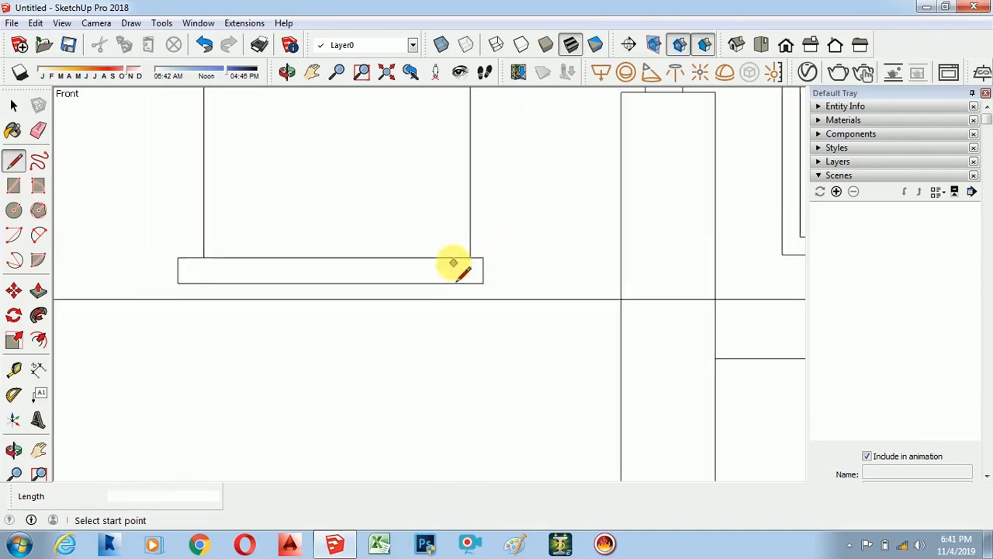
- Offset the outline of the window above the sill inward to form a narrow inner frame matching the other windows
{"action": "scroll", "coordinate": [447, 262], "scroll_direction": "down", "scroll_amount": 6}
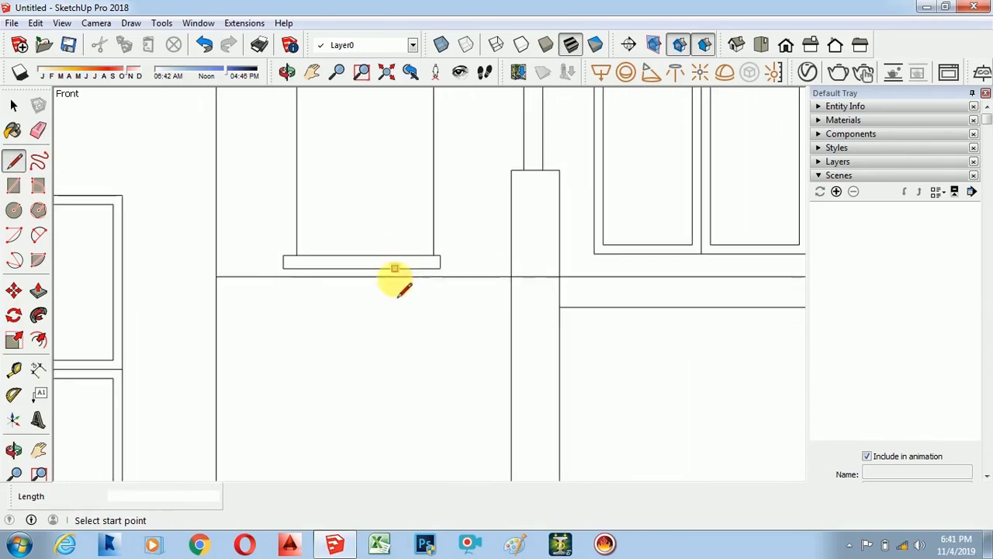
{"action": "scroll", "coordinate": [351, 272], "scroll_direction": "down", "scroll_amount": 6}
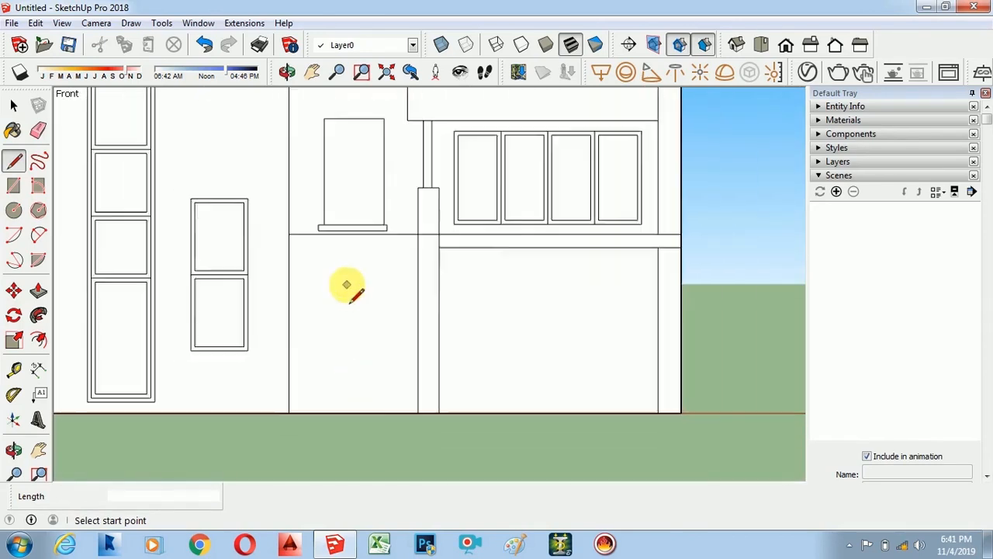
{"action": "scroll", "coordinate": [420, 427], "scroll_direction": "up", "scroll_amount": 1}
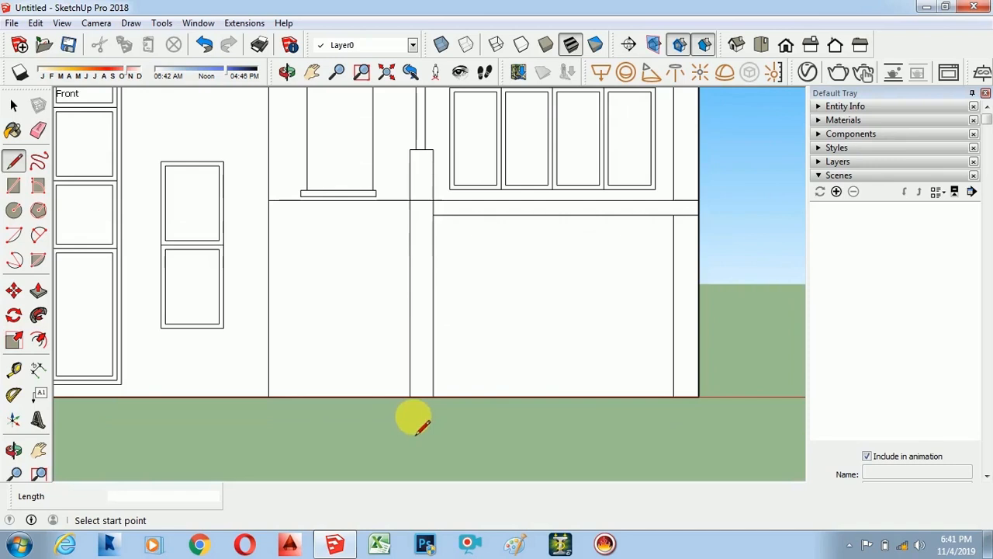
{"action": "scroll", "coordinate": [333, 365], "scroll_direction": "down", "scroll_amount": 2}
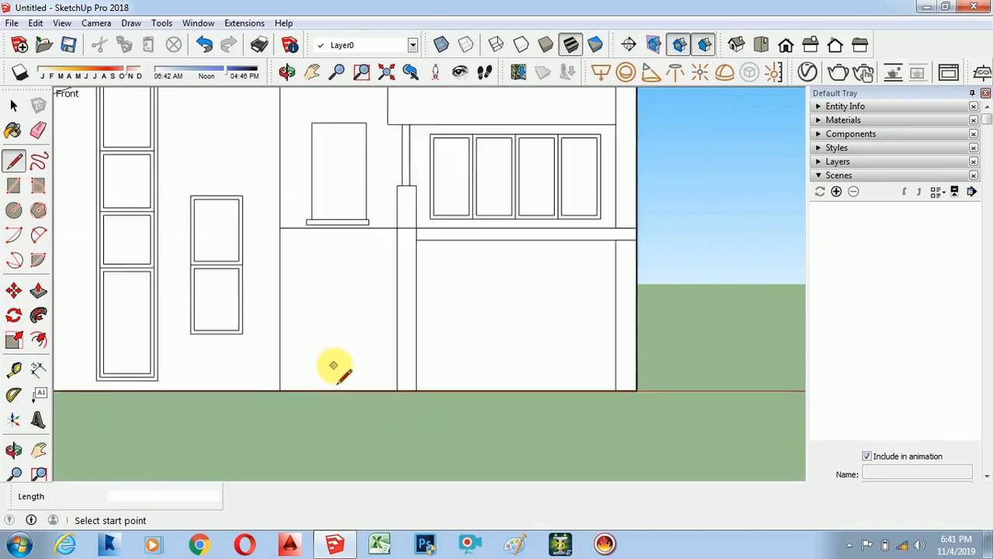
{"action": "scroll", "coordinate": [328, 178], "scroll_direction": "up", "scroll_amount": 2}
{"action": "scroll", "coordinate": [327, 268], "scroll_direction": "down", "scroll_amount": 1}
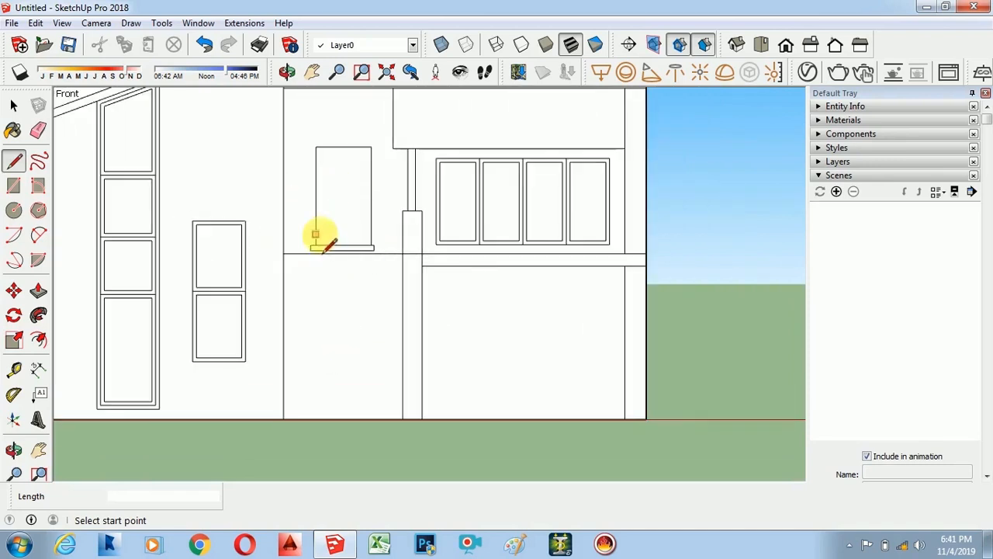
{"action": "left_click", "coordinate": [39, 338]}
{"action": "left_click", "coordinate": [338, 191]}
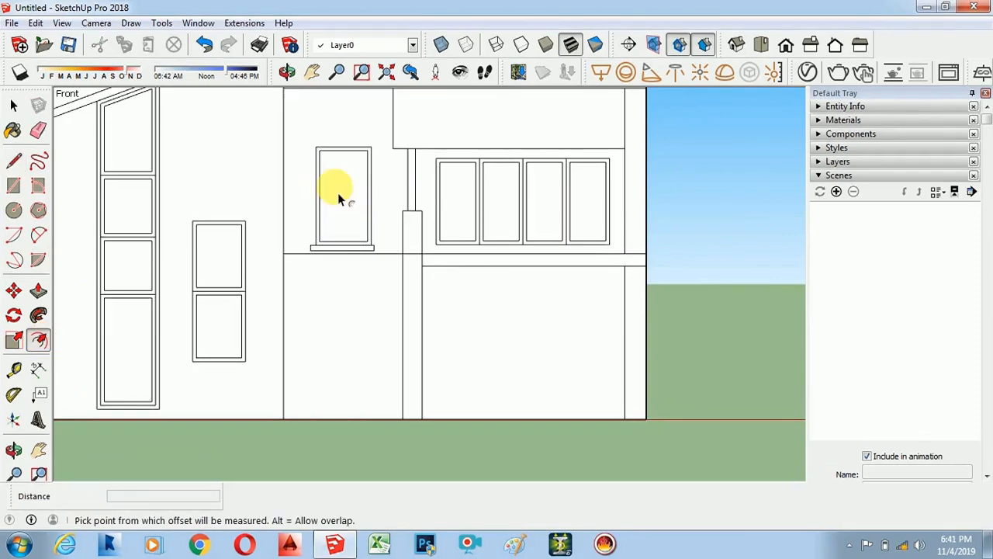
{"action": "left_click", "coordinate": [352, 208]}
- Draw a door rectangle standing on the ground line in the bay left of the column, beneath the window with the sill
{"action": "scroll", "coordinate": [352, 208], "scroll_direction": "down", "scroll_amount": 1}
{"action": "scroll", "coordinate": [318, 368], "scroll_direction": "up", "scroll_amount": 1}
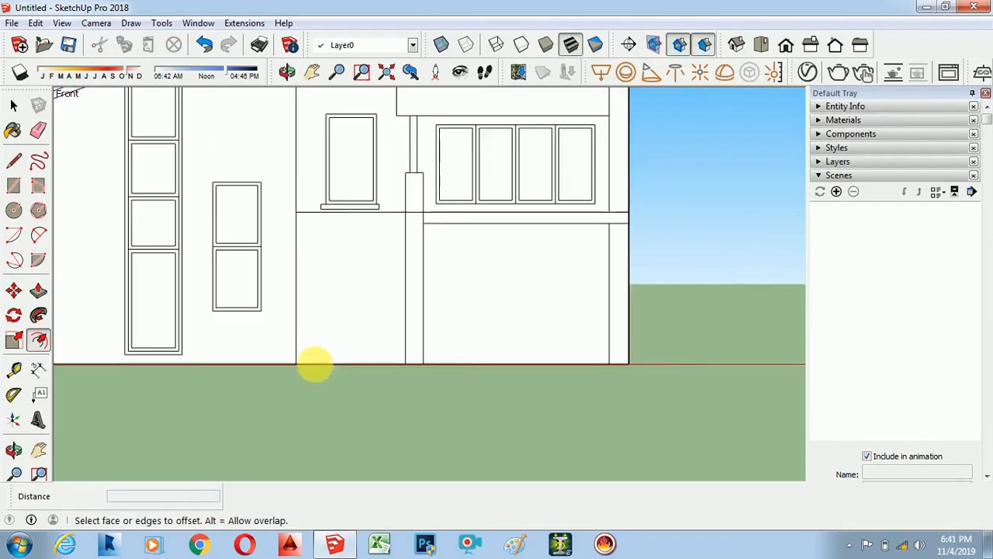
{"action": "scroll", "coordinate": [240, 341], "scroll_direction": "up", "scroll_amount": 1}
{"action": "left_click", "coordinate": [13, 187]}
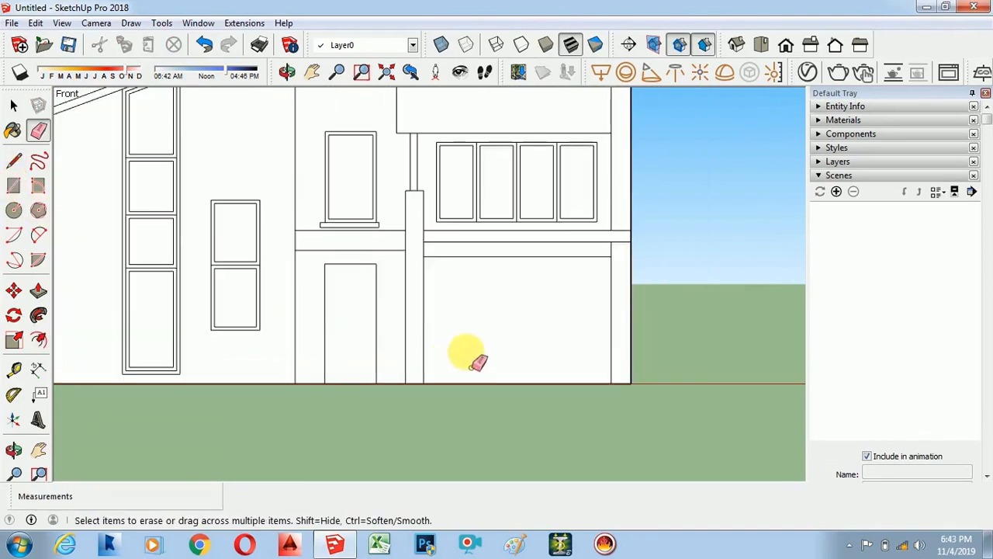
- Draw a vertical edge about 6 11/16" tall closing the right end of the mid-height band below the four-pane window
{"action": "scroll", "coordinate": [625, 249], "scroll_direction": "up", "scroll_amount": 1}
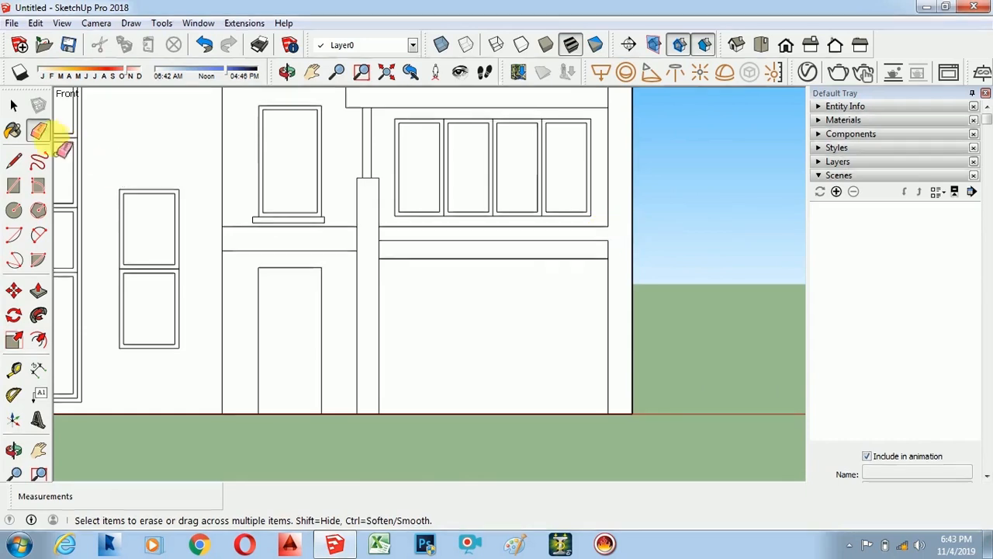
{"action": "left_click", "coordinate": [14, 160]}
{"action": "left_click", "coordinate": [608, 227]}
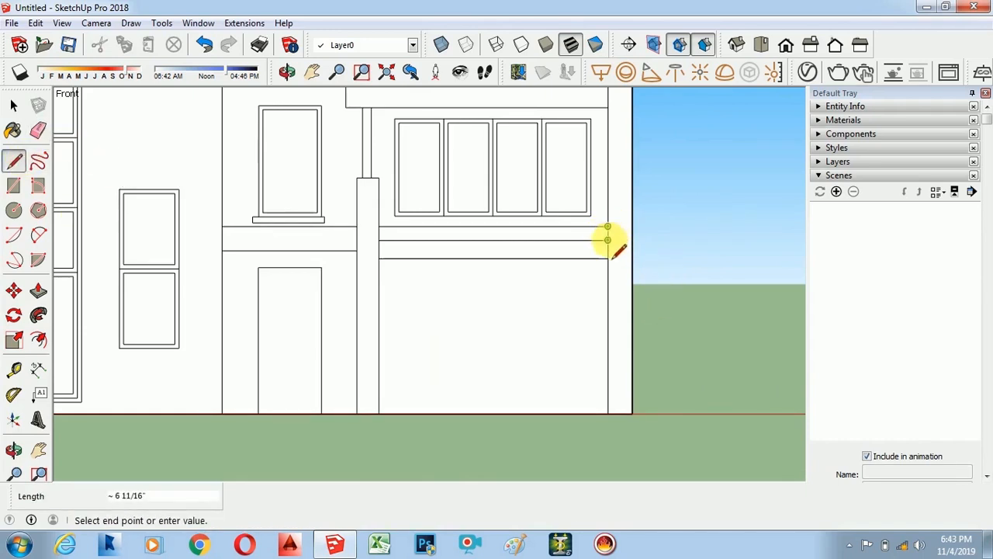
{"action": "left_click", "coordinate": [609, 240]}
- Draw a horizontal line just above the upper panel from the tall wall's edge to the facade's right edge, forming a thin roof band
{"action": "scroll", "coordinate": [495, 312], "scroll_direction": "down", "scroll_amount": 3}
{"action": "scroll", "coordinate": [472, 369], "scroll_direction": "down", "scroll_amount": 2}
{"action": "scroll", "coordinate": [461, 313], "scroll_direction": "up", "scroll_amount": 3}
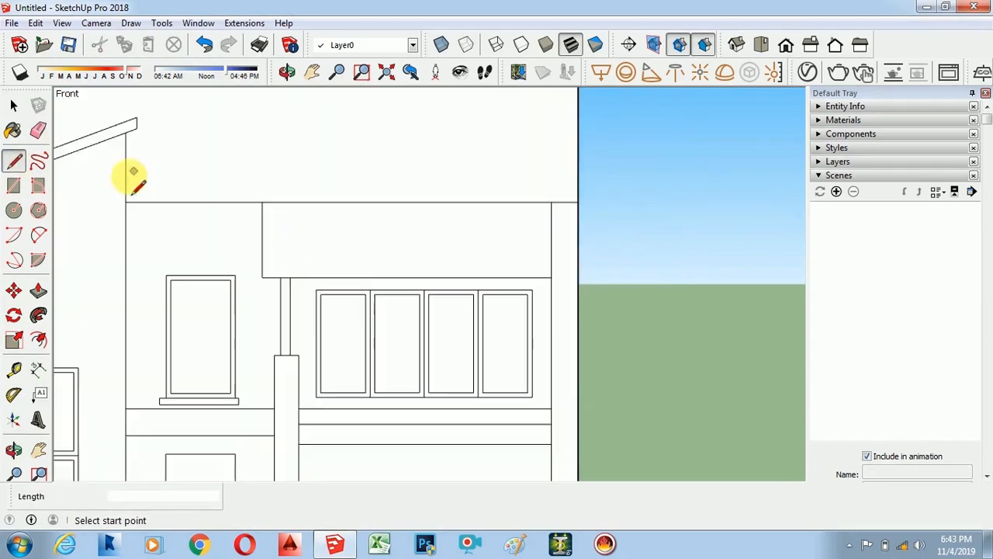
{"action": "scroll", "coordinate": [125, 203], "scroll_direction": "up", "scroll_amount": 1}
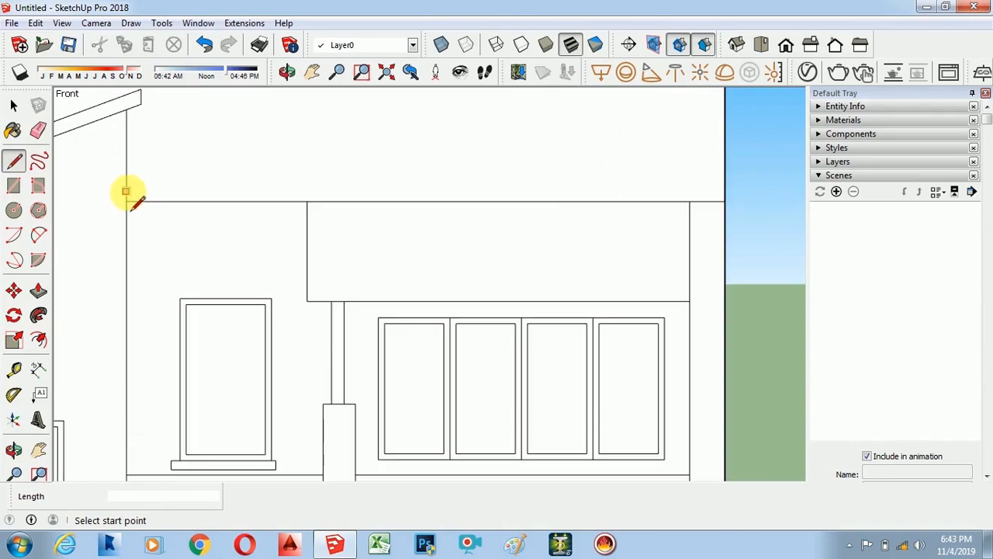
{"action": "left_click", "coordinate": [125, 191]}
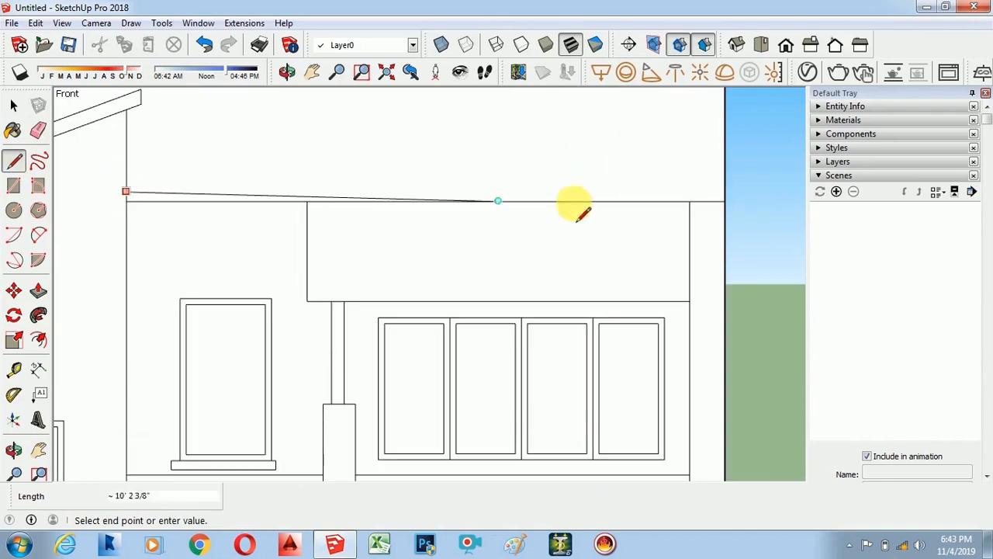
{"action": "left_click", "coordinate": [724, 192]}
{"action": "scroll", "coordinate": [576, 210], "scroll_direction": "down", "scroll_amount": 3}
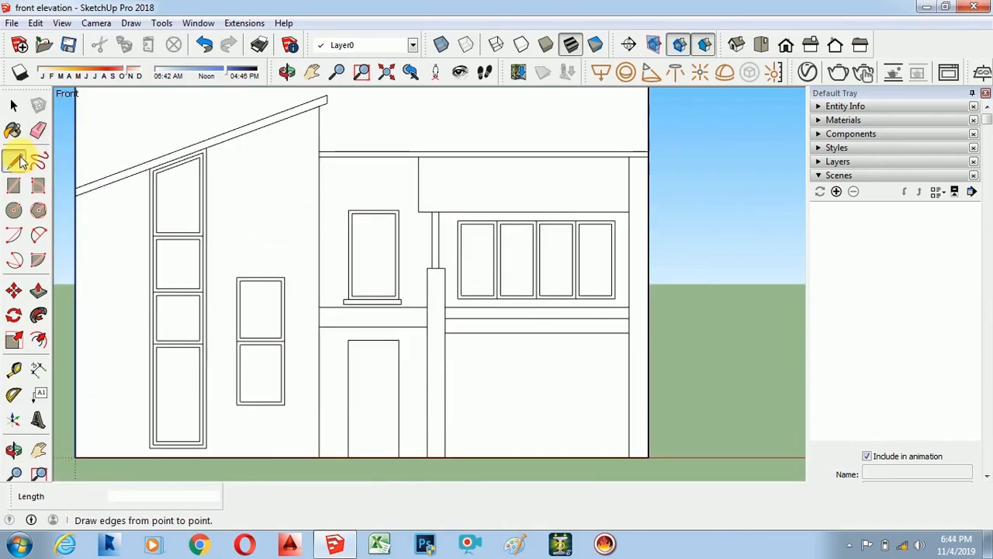
- Draw a horizontal railing line across the lower part of the upper windows, about 5' 4 11/16" left and 10' 9/16" right from the column's left edge
{"action": "left_click", "coordinate": [21, 160]}
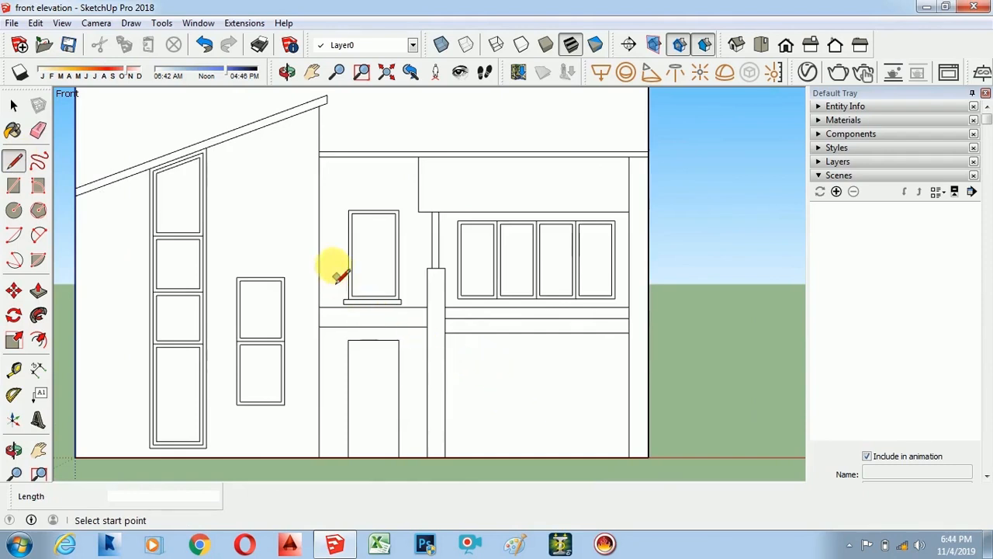
{"action": "left_click", "coordinate": [427, 278]}
{"action": "left_click", "coordinate": [334, 278]}
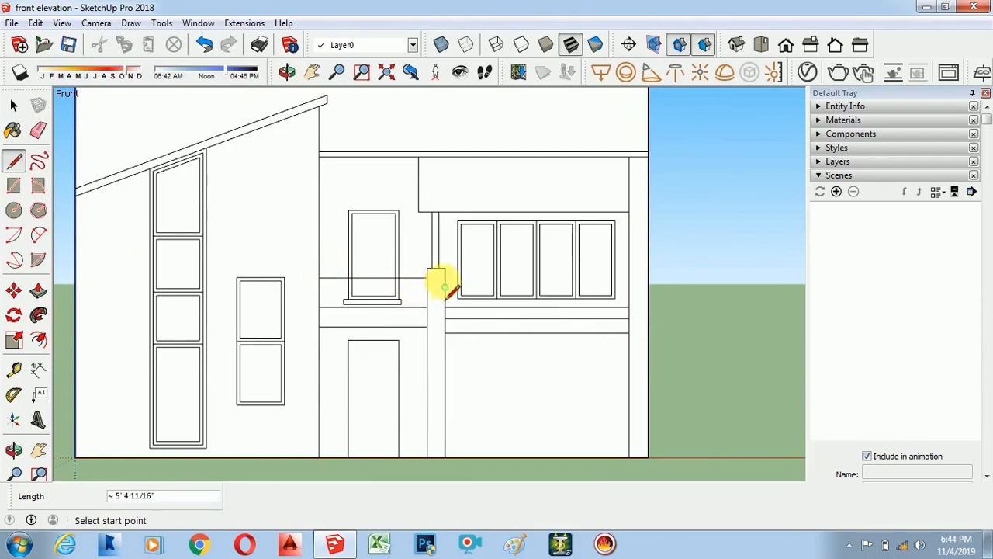
{"action": "left_click", "coordinate": [427, 278]}
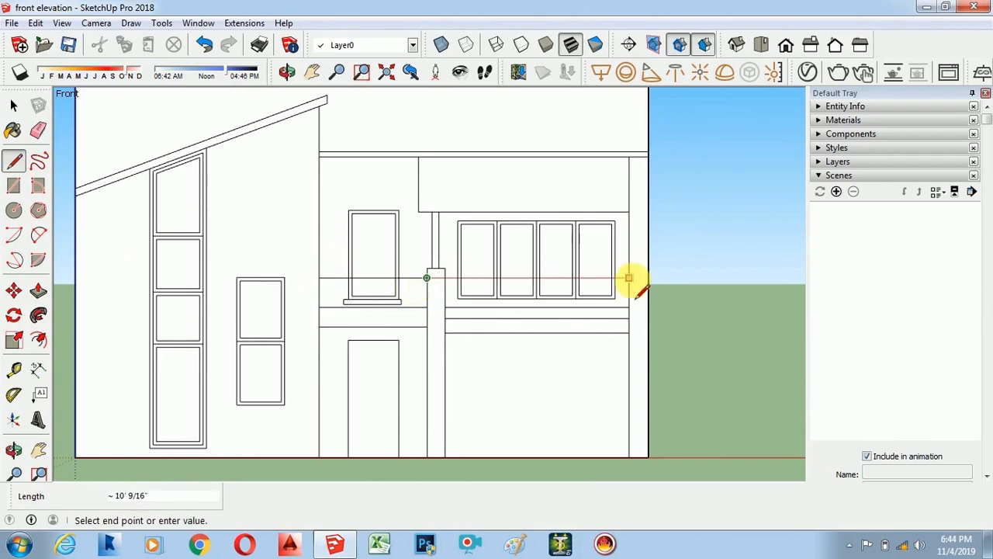
- Draw a parallel line about 15' 5 1/4" long just above the railing line, from the tall wall's edge to the right-hand wall strip
{"action": "scroll", "coordinate": [581, 311], "scroll_direction": "up", "scroll_amount": 2}
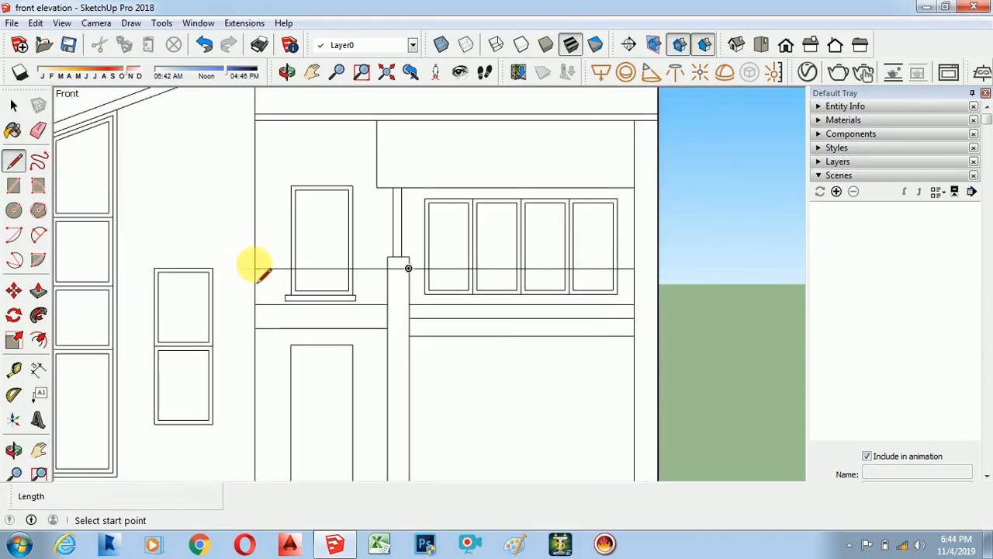
{"action": "scroll", "coordinate": [255, 271], "scroll_direction": "up", "scroll_amount": 2}
{"action": "left_click", "coordinate": [246, 254]}
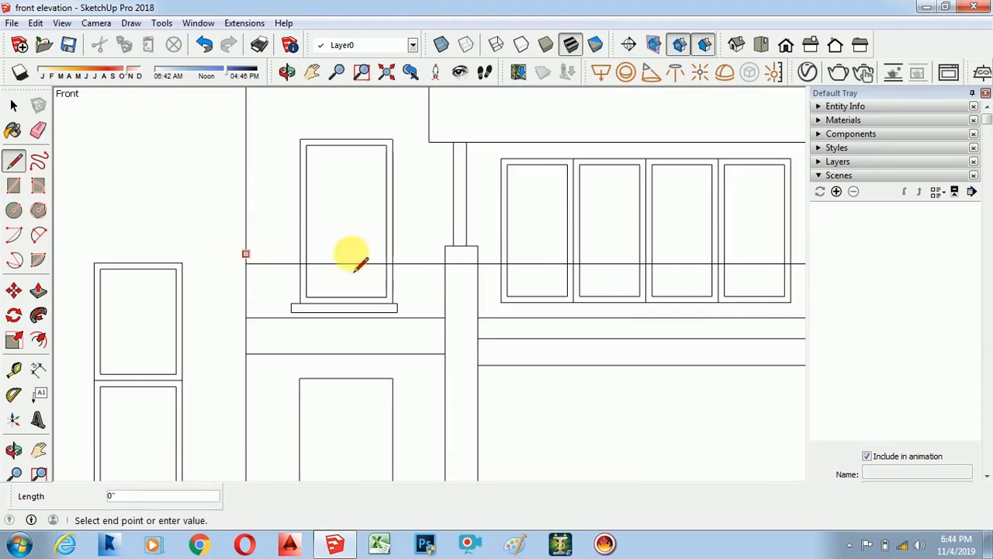
{"action": "scroll", "coordinate": [287, 266], "scroll_direction": "down", "scroll_amount": 3}
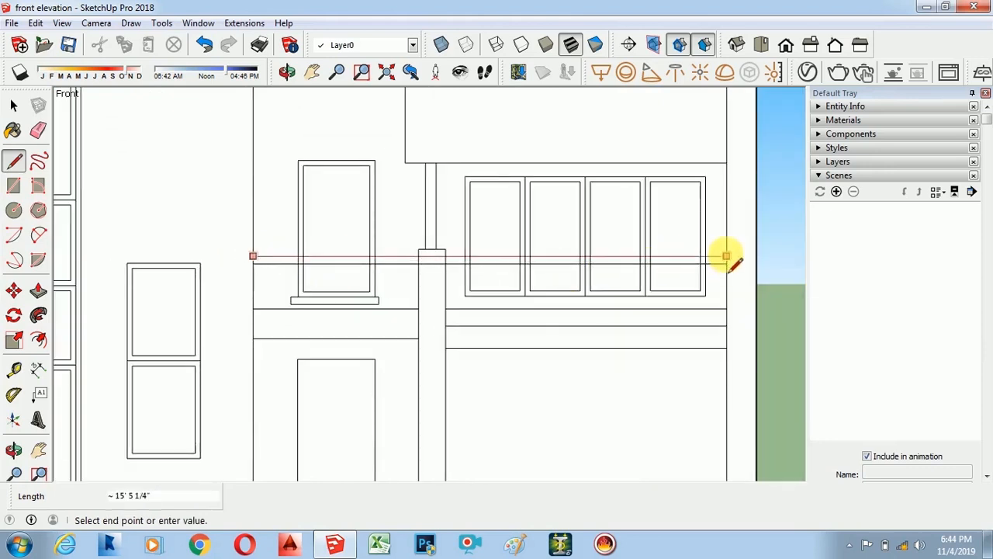
{"action": "left_click", "coordinate": [725, 256]}
- Draw a third horizontal line midway between the two railing lines, from the tall wall's edge to the right-hand wall strip
{"action": "scroll", "coordinate": [317, 266], "scroll_direction": "up", "scroll_amount": 1}
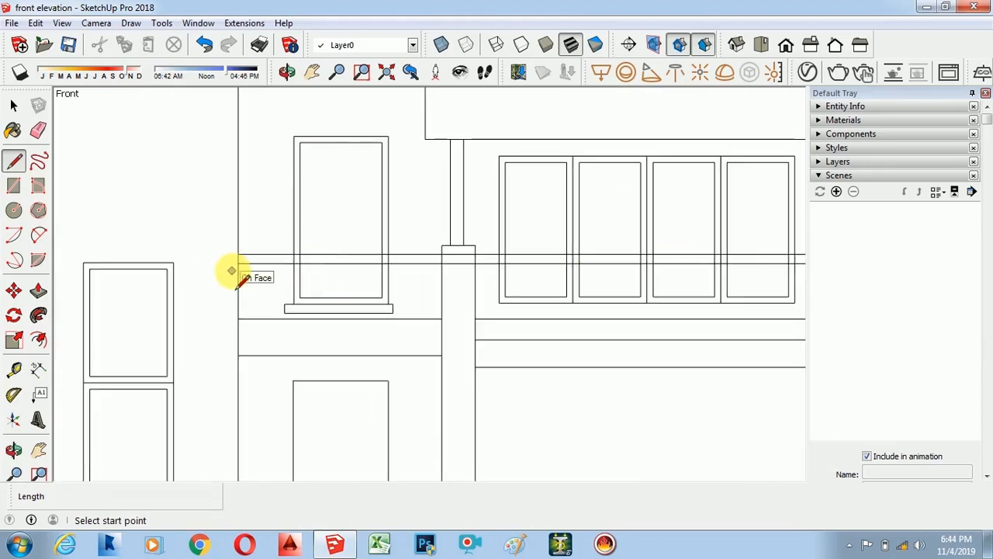
{"action": "scroll", "coordinate": [307, 271], "scroll_direction": "up", "scroll_amount": 2}
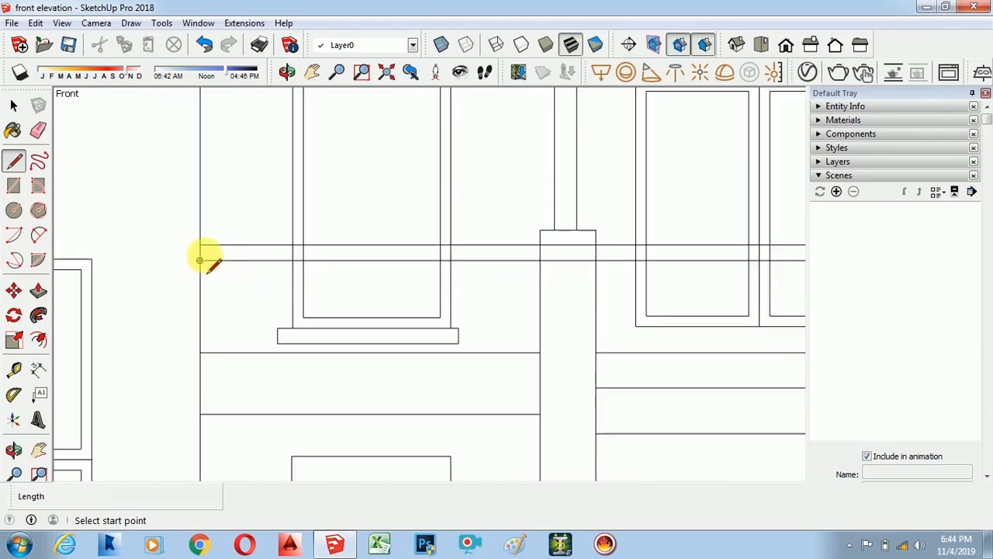
{"action": "scroll", "coordinate": [200, 260], "scroll_direction": "up", "scroll_amount": 3}
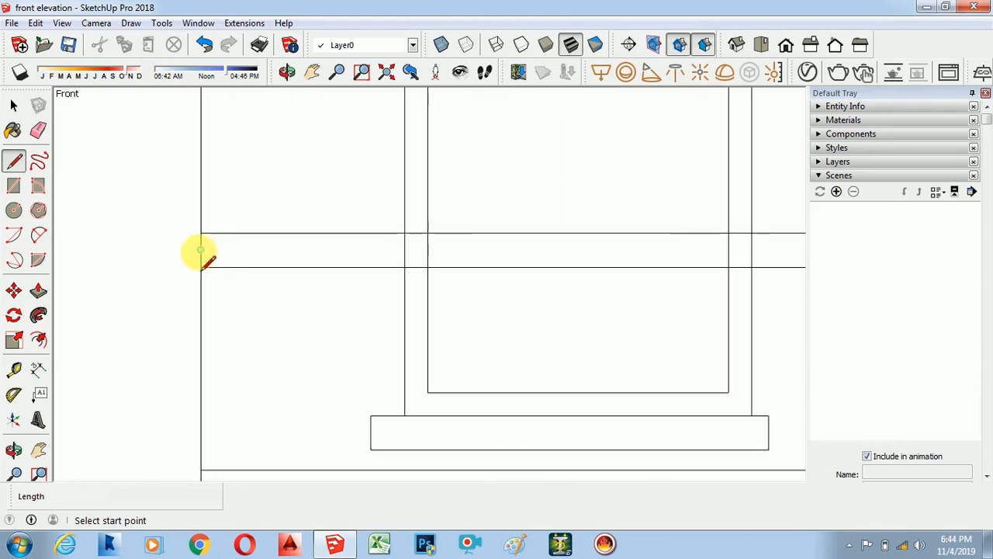
{"action": "scroll", "coordinate": [201, 252], "scroll_direction": "down", "scroll_amount": 4}
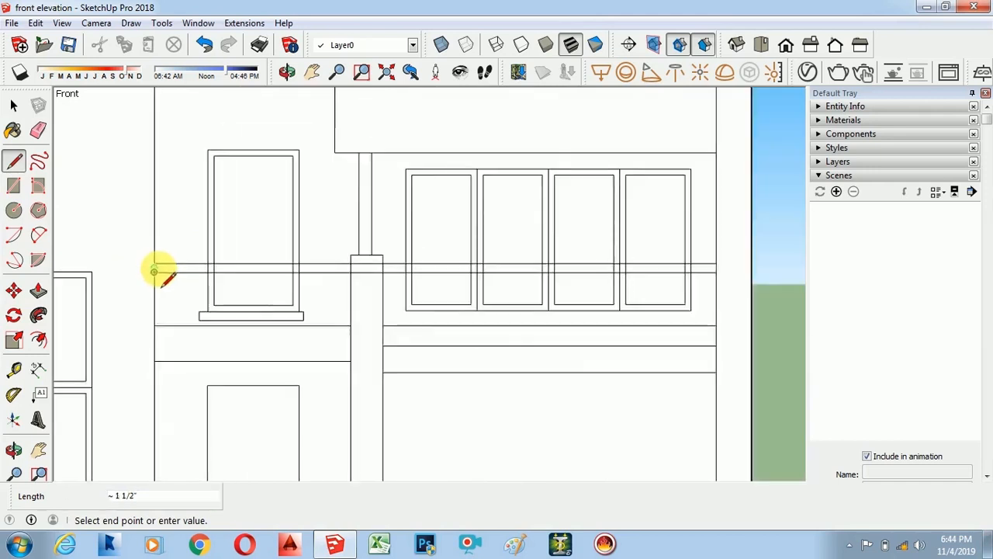
{"action": "scroll", "coordinate": [470, 270], "scroll_direction": "up", "scroll_amount": 5}
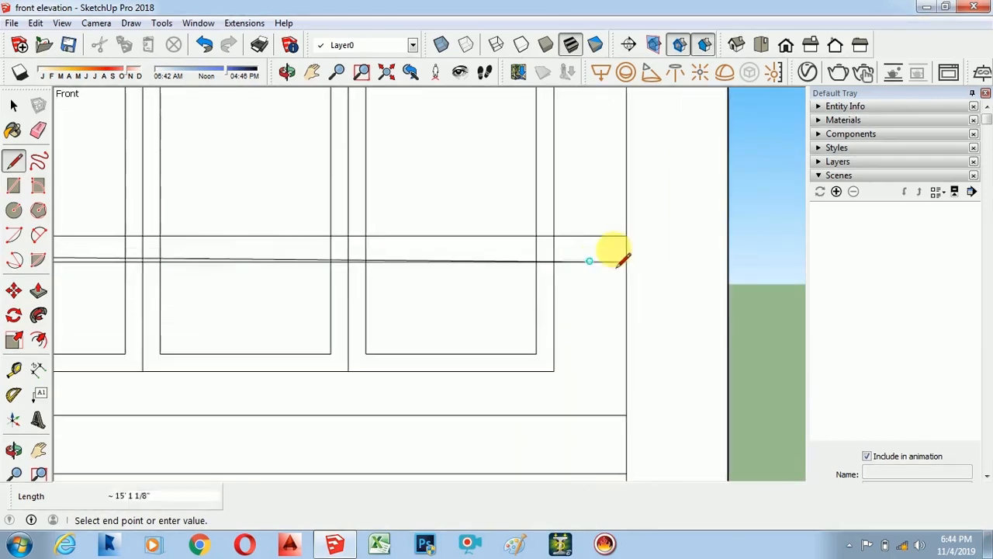
{"action": "left_click", "coordinate": [625, 248]}
{"action": "scroll", "coordinate": [625, 272], "scroll_direction": "down", "scroll_amount": 4}
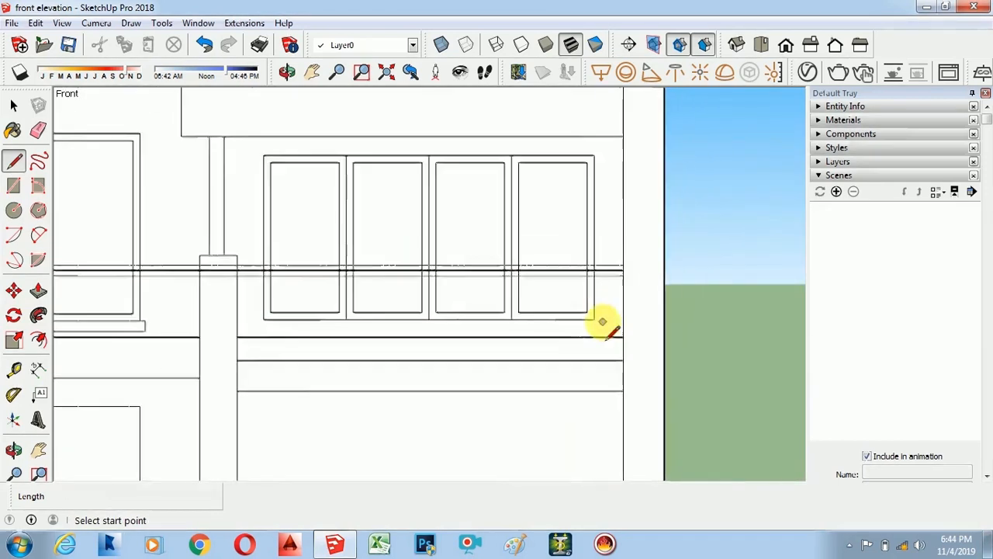
- Erase the outer rectangle's surplus edges above the sloped roof strip and the flat roof band
{"action": "scroll", "coordinate": [530, 314], "scroll_direction": "down", "scroll_amount": 5}
{"action": "scroll", "coordinate": [528, 310], "scroll_direction": "up", "scroll_amount": 1}
{"action": "left_click", "coordinate": [38, 130]}
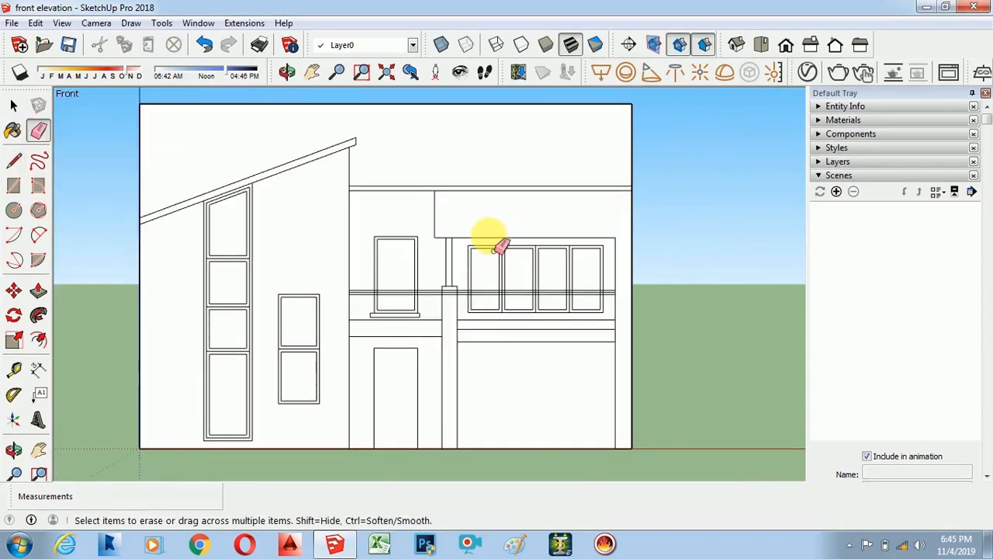
{"action": "scroll", "coordinate": [494, 247], "scroll_direction": "down", "scroll_amount": 1}
{"action": "scroll", "coordinate": [474, 347], "scroll_direction": "down", "scroll_amount": 1}
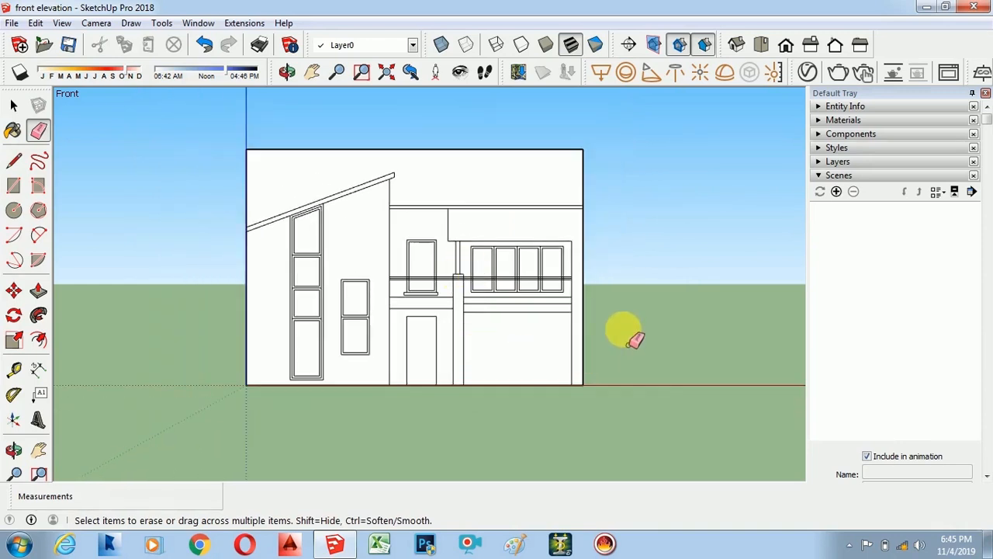
{"action": "left_click", "coordinate": [583, 177]}
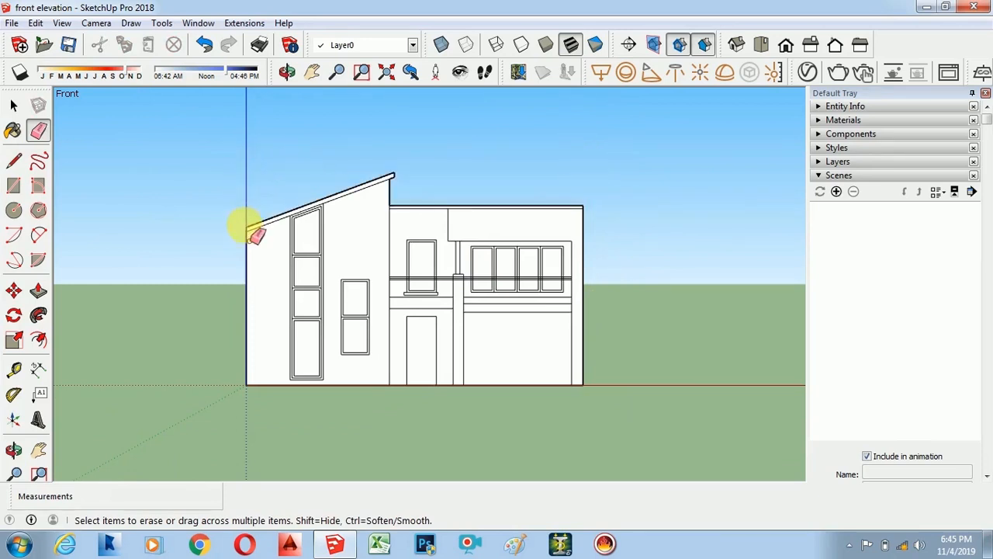
- Draw a vertical line about 2' 8 13/16" tall from the upper panel's lower right corner up to the roof band
{"action": "scroll", "coordinate": [240, 221], "scroll_direction": "up", "scroll_amount": 2}
{"action": "scroll", "coordinate": [277, 166], "scroll_direction": "down", "scroll_amount": 2}
{"action": "scroll", "coordinate": [621, 170], "scroll_direction": "down", "scroll_amount": 1}
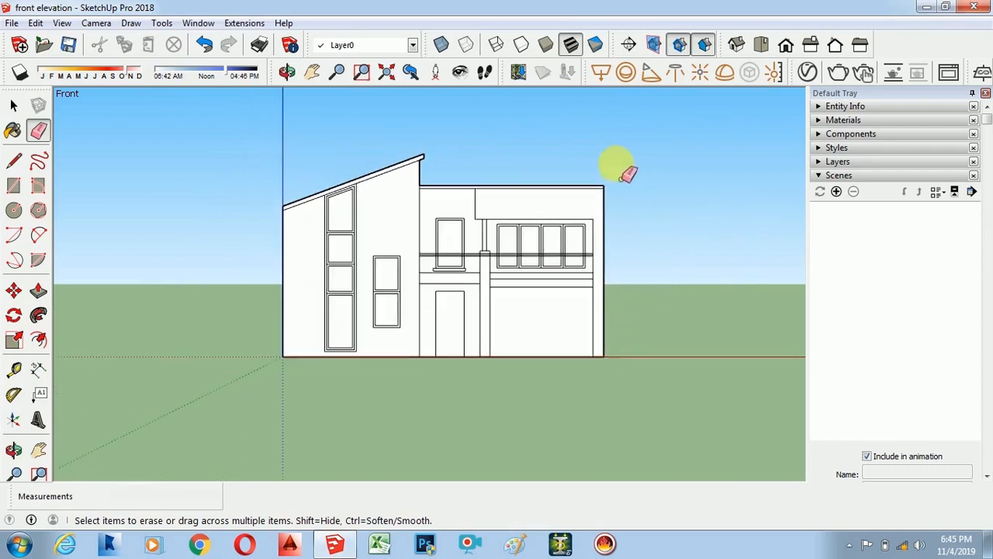
{"action": "scroll", "coordinate": [624, 166], "scroll_direction": "up", "scroll_amount": 2}
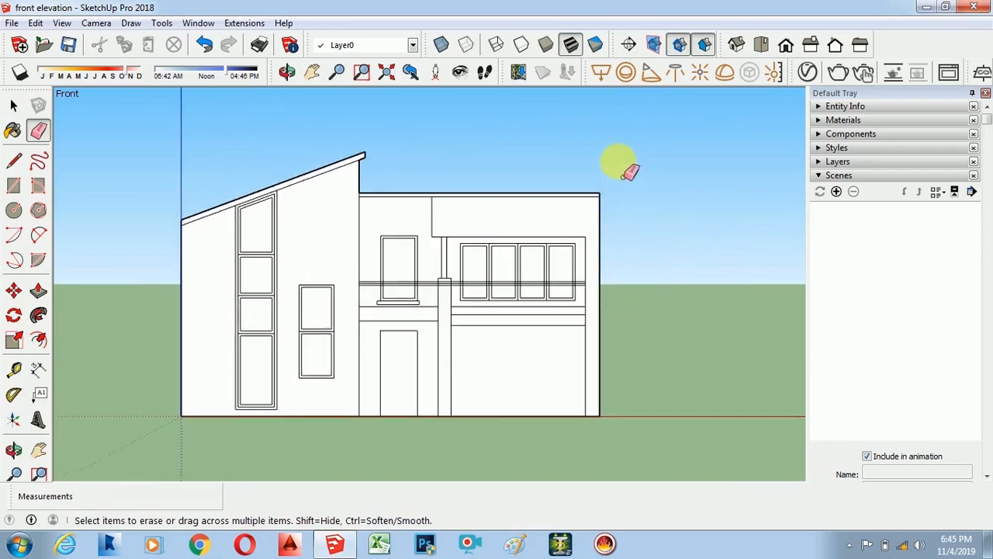
{"action": "left_click", "coordinate": [13, 160]}
{"action": "left_click", "coordinate": [586, 236]}
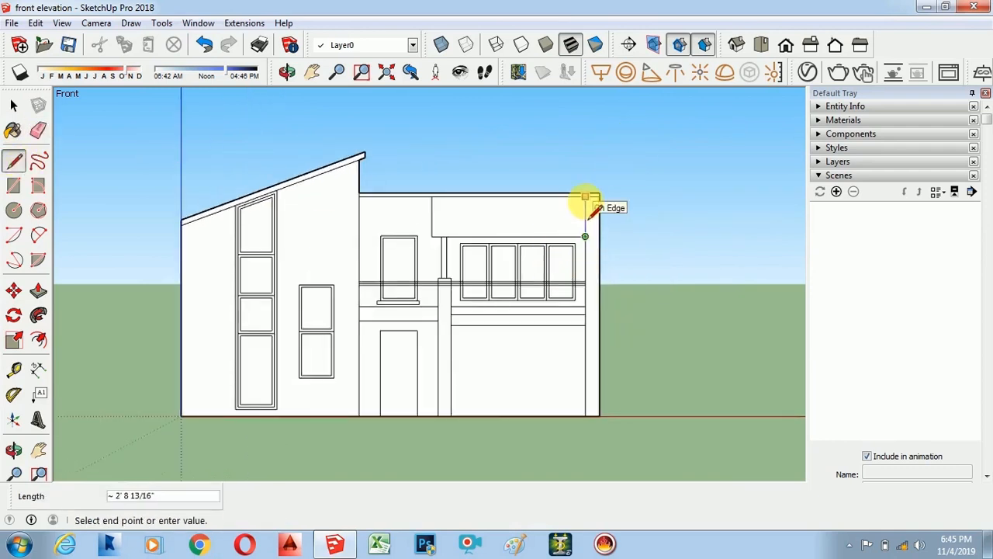
{"action": "left_click", "coordinate": [588, 210]}
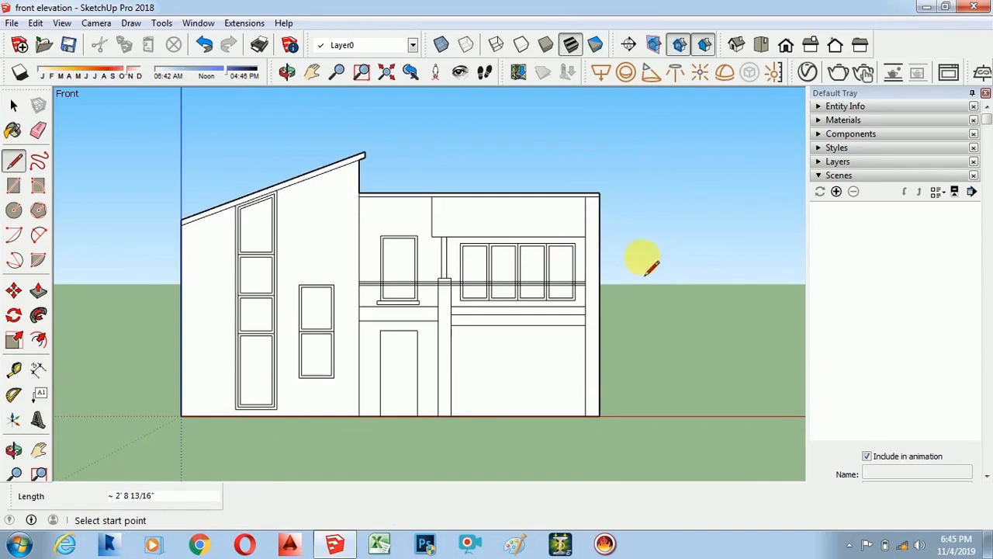
- Paint the upper two frames of the tall window under the sloped roof with the Wood Bamboo material
{"action": "left_click", "coordinate": [843, 120]}
{"action": "left_click", "coordinate": [832, 242]}
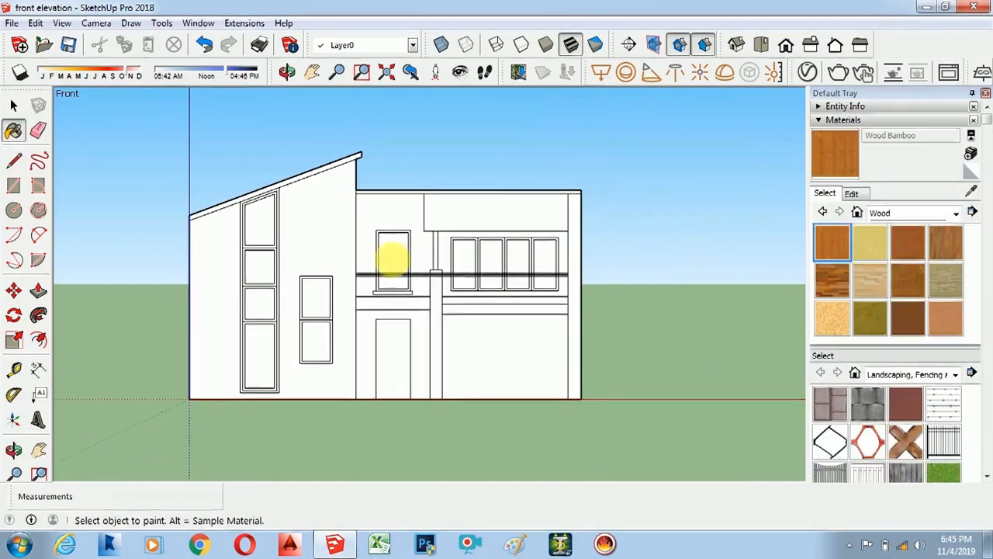
{"action": "scroll", "coordinate": [233, 287], "scroll_direction": "up", "scroll_amount": 3}
{"action": "scroll", "coordinate": [280, 163], "scroll_direction": "up", "scroll_amount": 2}
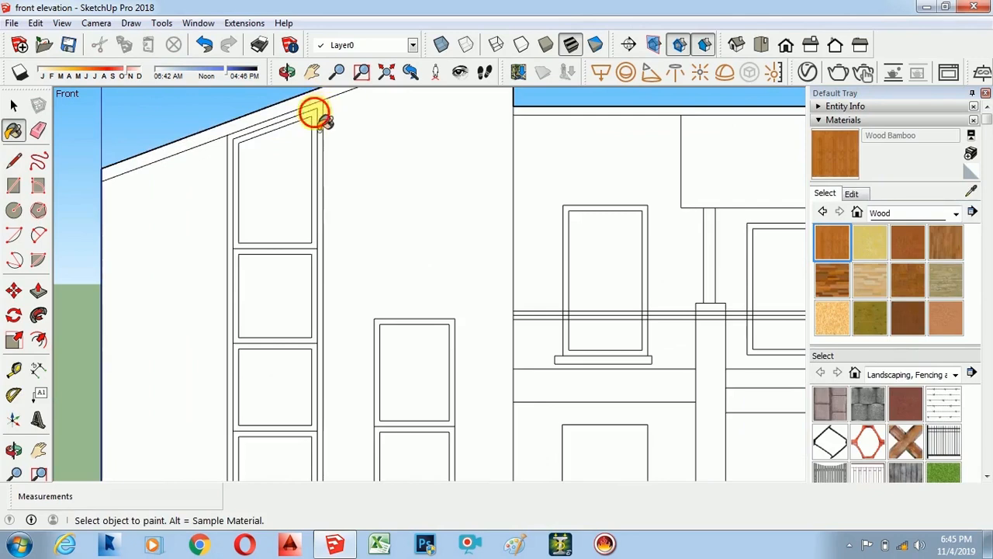
{"action": "left_click", "coordinate": [317, 122]}
{"action": "left_click", "coordinate": [315, 260]}
{"action": "scroll", "coordinate": [259, 215], "scroll_direction": "down", "scroll_amount": 4}
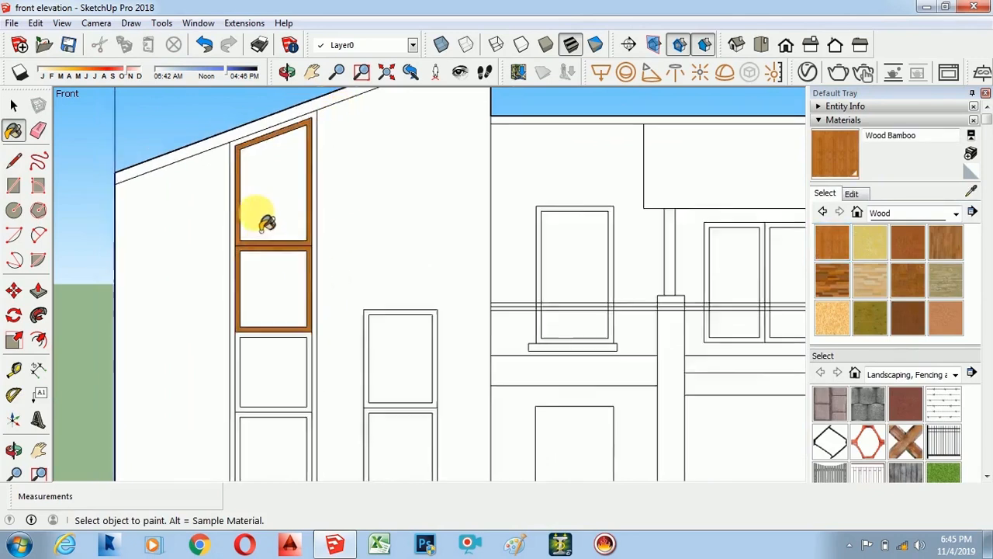
- Apply Wood Bamboo to the lower two frames of the tall window
{"action": "scroll", "coordinate": [282, 333], "scroll_direction": "up", "scroll_amount": 4}
{"action": "left_click", "coordinate": [303, 287]}
{"action": "scroll", "coordinate": [295, 280], "scroll_direction": "down", "scroll_amount": 3}
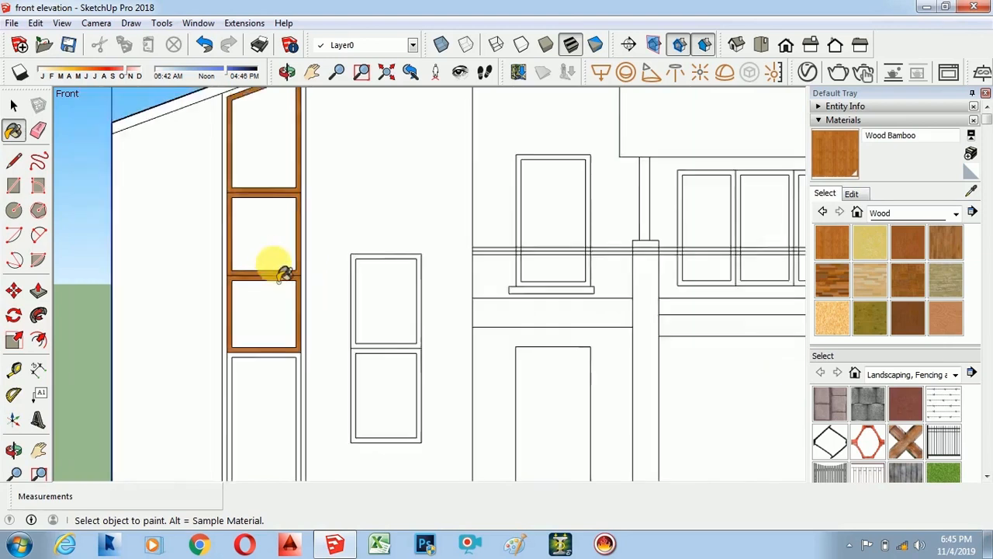
{"action": "scroll", "coordinate": [298, 346], "scroll_direction": "up", "scroll_amount": 3}
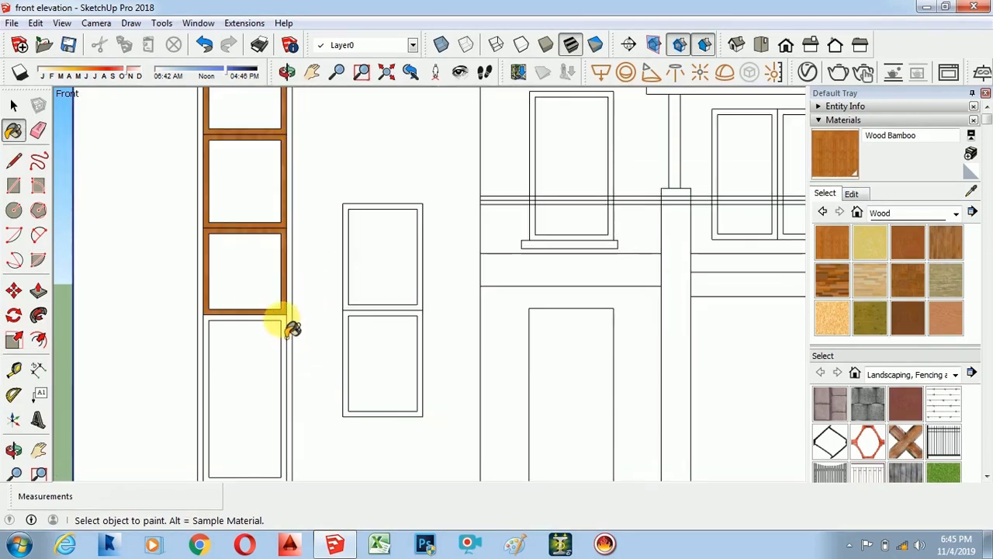
{"action": "left_click", "coordinate": [284, 332]}
{"action": "scroll", "coordinate": [328, 264], "scroll_direction": "down", "scroll_amount": 5}
- Paint the four panes of the tall window with Translucent Glass Safety from the Glass and Mirrors materials
{"action": "left_click", "coordinate": [956, 213]}
{"action": "left_click", "coordinate": [912, 287]}
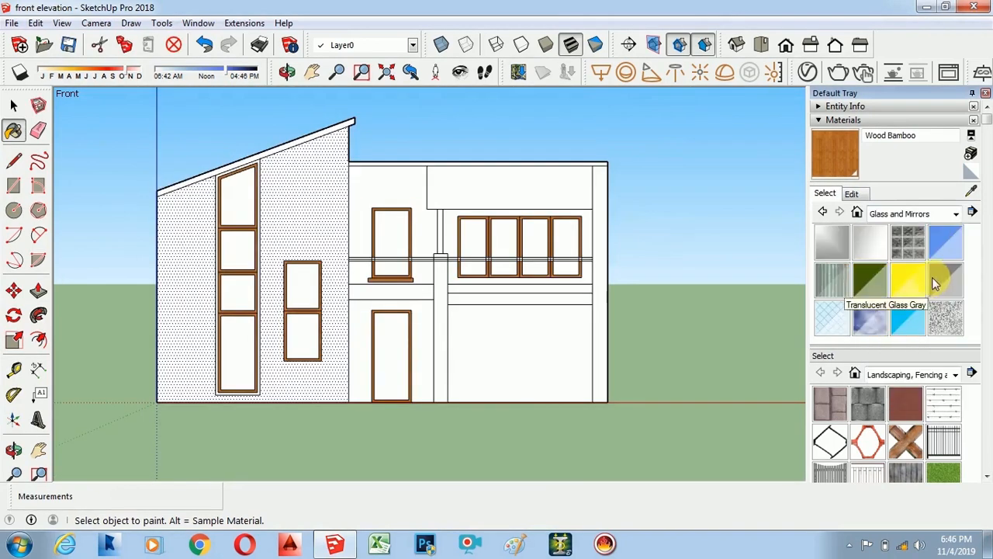
{"action": "left_click", "coordinate": [833, 318]}
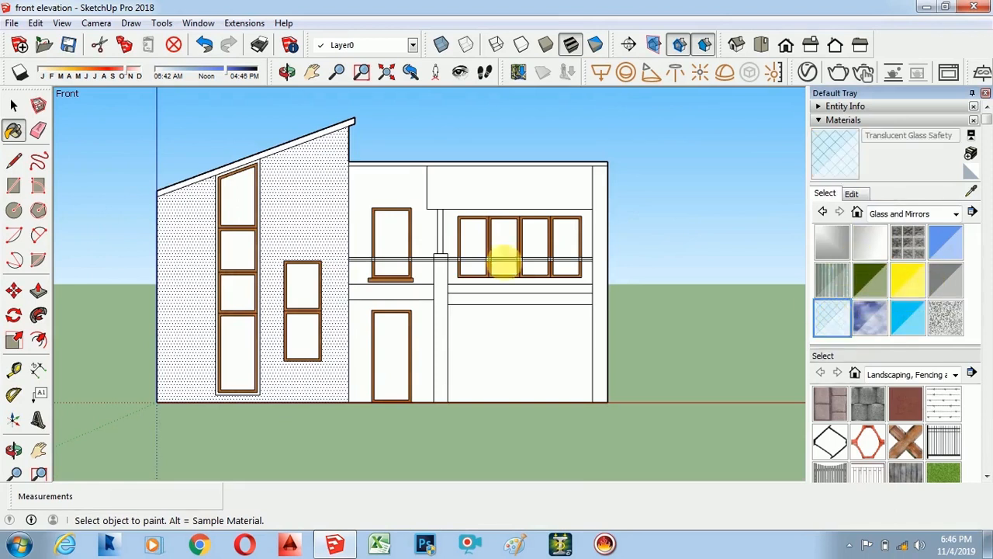
{"action": "left_click", "coordinate": [247, 216]}
{"action": "left_click", "coordinate": [246, 258]}
{"action": "left_click", "coordinate": [243, 293]}
{"action": "left_click", "coordinate": [244, 365]}
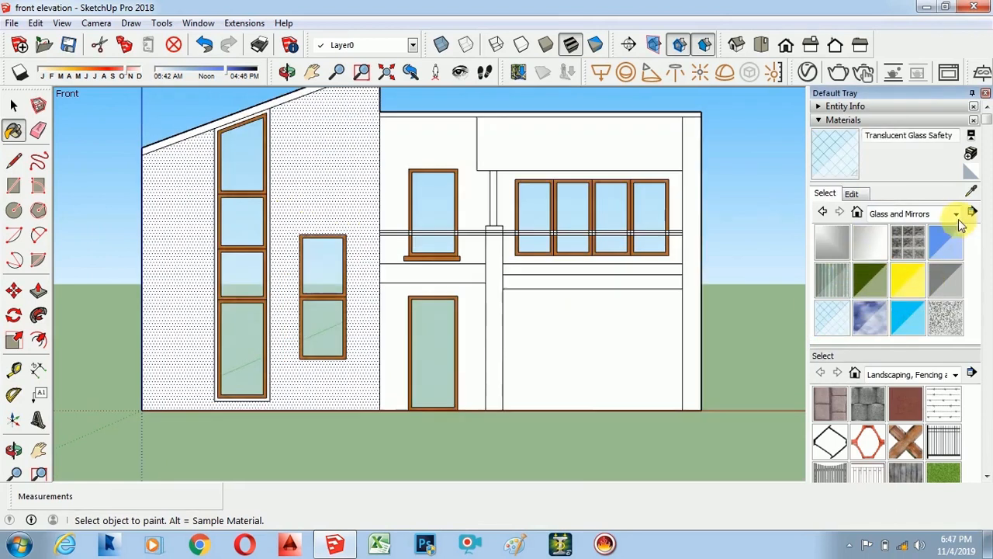
- Paint the wall below the railing around the single upper window and the band above the door with Stone Sandstone Ashlar Light
{"action": "left_click", "coordinate": [957, 214]}
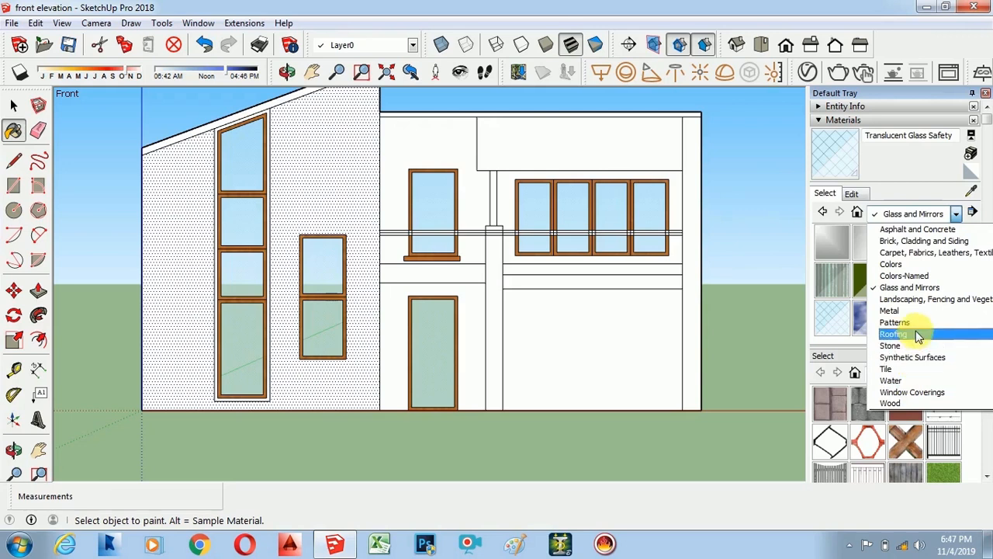
{"action": "left_click", "coordinate": [894, 334]}
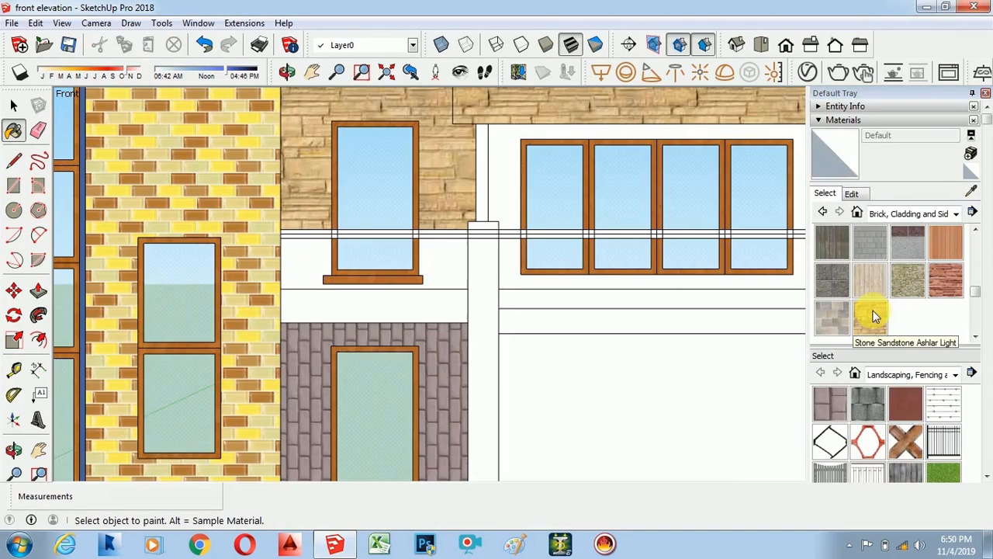
{"action": "left_click", "coordinate": [872, 313]}
{"action": "left_click", "coordinate": [428, 316]}
{"action": "left_click", "coordinate": [444, 282]}
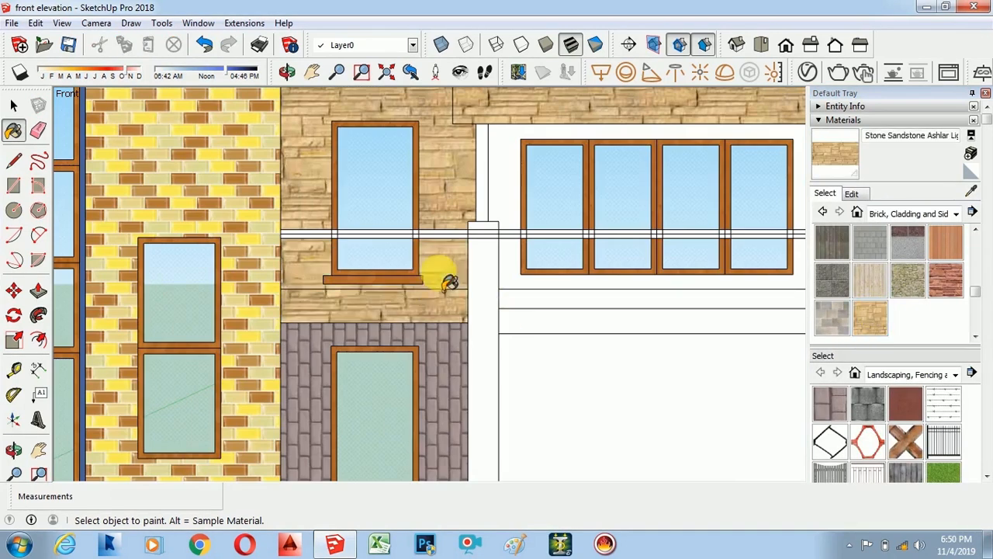
{"action": "scroll", "coordinate": [444, 282], "scroll_direction": "down", "scroll_amount": 3}
{"action": "scroll", "coordinate": [435, 282], "scroll_direction": "down", "scroll_amount": 2}
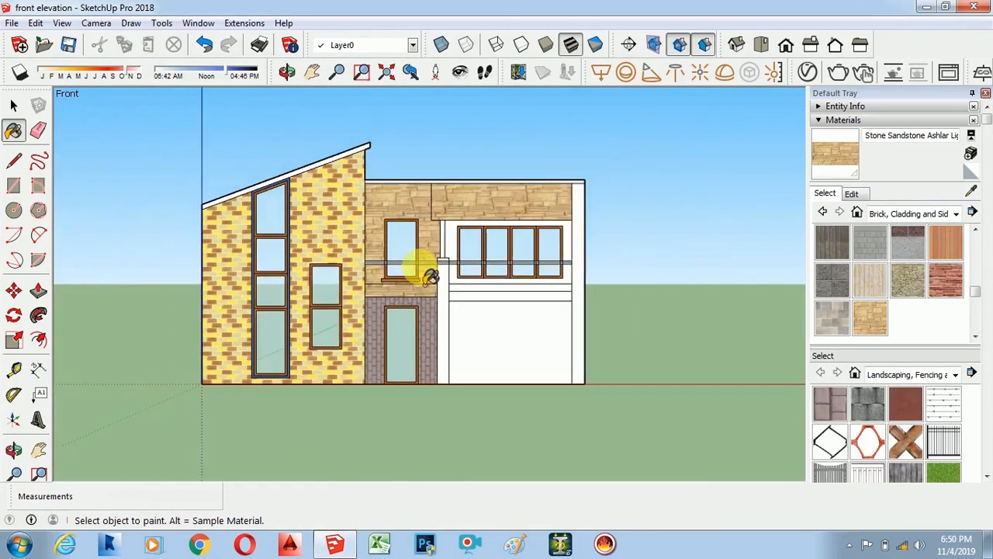
- Cover the wall around the four-pane window, above and below the railing, with the light sandstone ashlar material
{"action": "scroll", "coordinate": [428, 271], "scroll_direction": "up", "scroll_amount": 3}
{"action": "scroll", "coordinate": [472, 215], "scroll_direction": "down", "scroll_amount": 1}
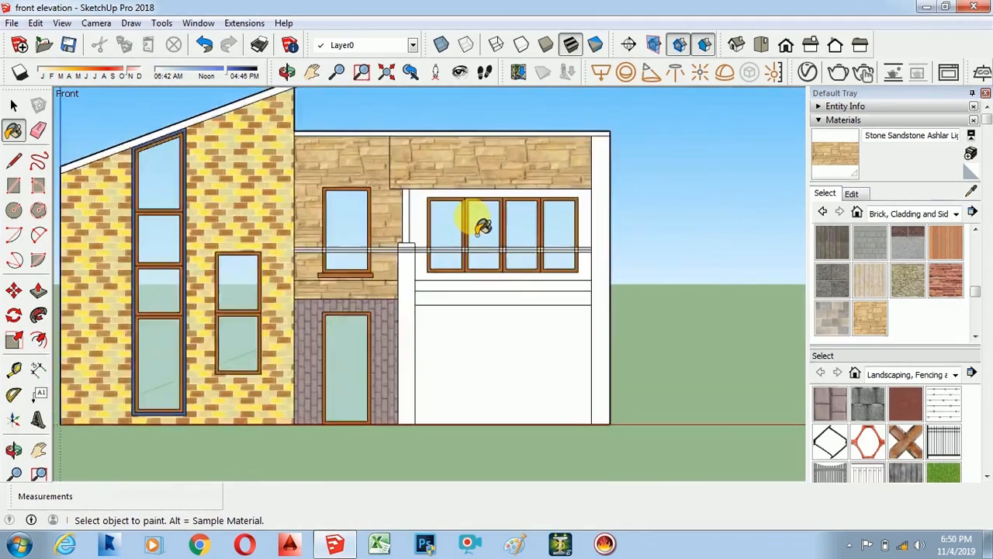
{"action": "scroll", "coordinate": [483, 225], "scroll_direction": "up", "scroll_amount": 2}
{"action": "left_click", "coordinate": [400, 204]}
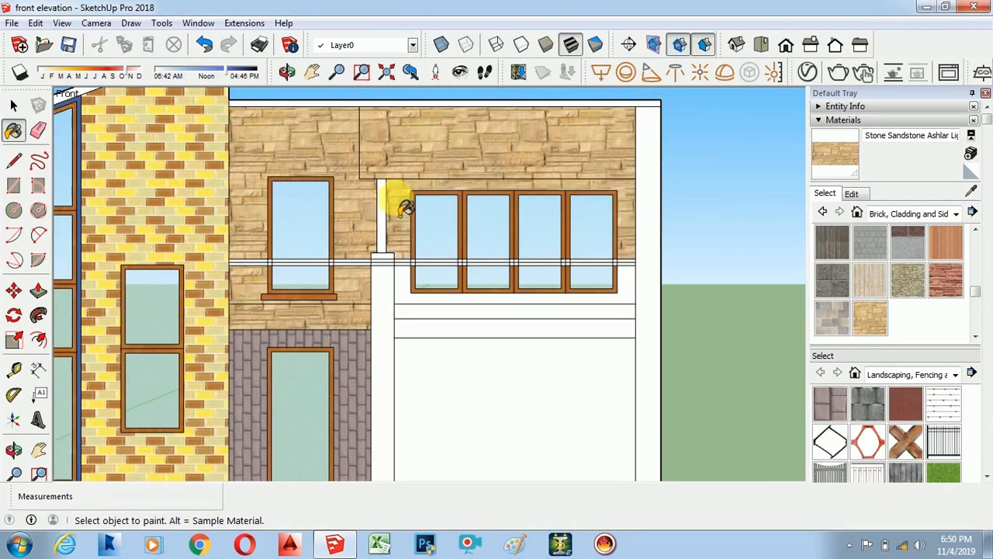
{"action": "scroll", "coordinate": [383, 214], "scroll_direction": "down", "scroll_amount": 2}
{"action": "scroll", "coordinate": [384, 217], "scroll_direction": "up", "scroll_amount": 2}
{"action": "left_click", "coordinate": [394, 255]}
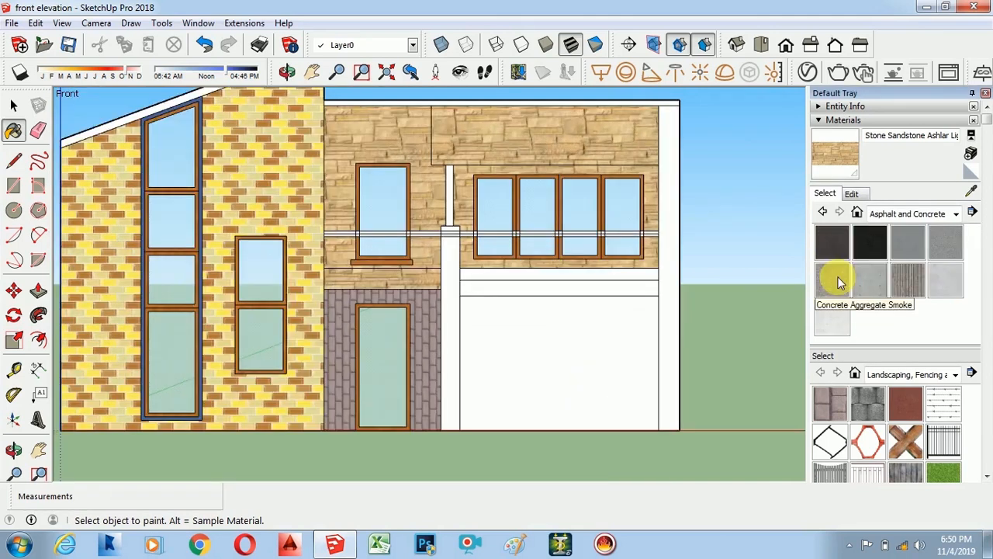
- Paint the two horizontal bands above the garage and the right-hand wall strip with Concrete Aggregate Smoke
{"action": "left_click", "coordinate": [839, 283]}
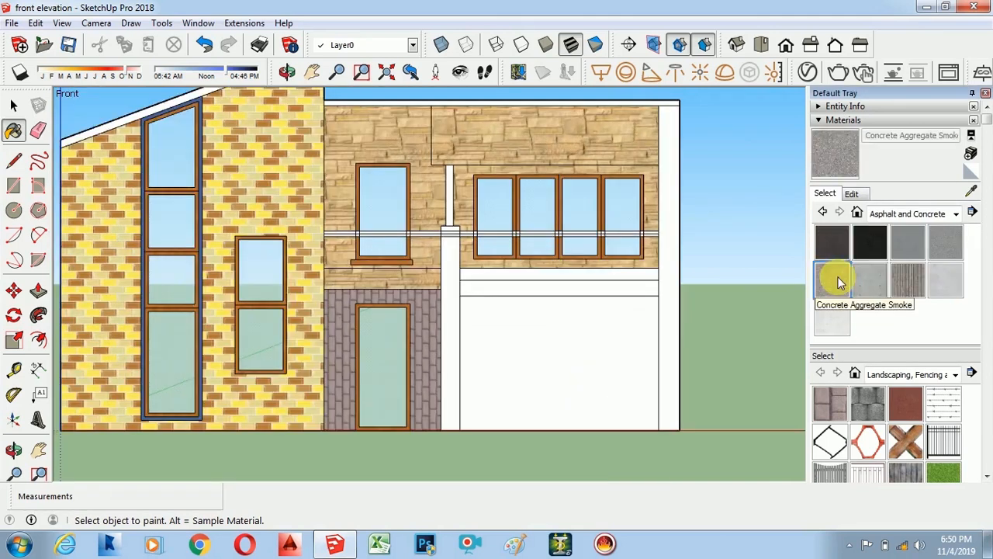
{"action": "left_click", "coordinate": [645, 275]}
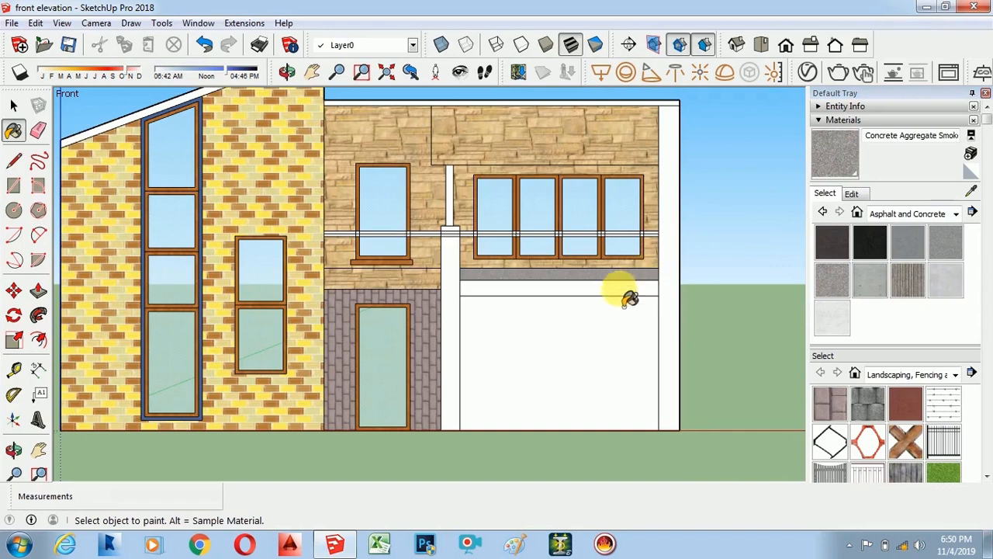
{"action": "left_click", "coordinate": [632, 289]}
{"action": "left_click", "coordinate": [674, 261]}
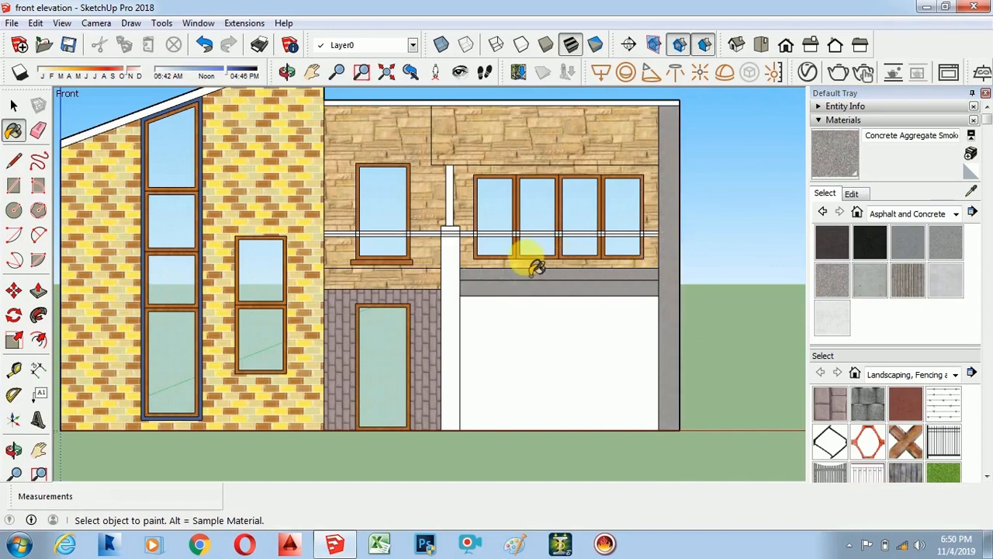
- Paint the central column, its cap and the thin upper column with Concrete Aggregate Smoke
{"action": "left_click", "coordinate": [452, 242]}
{"action": "scroll", "coordinate": [458, 228], "scroll_direction": "up", "scroll_amount": 3}
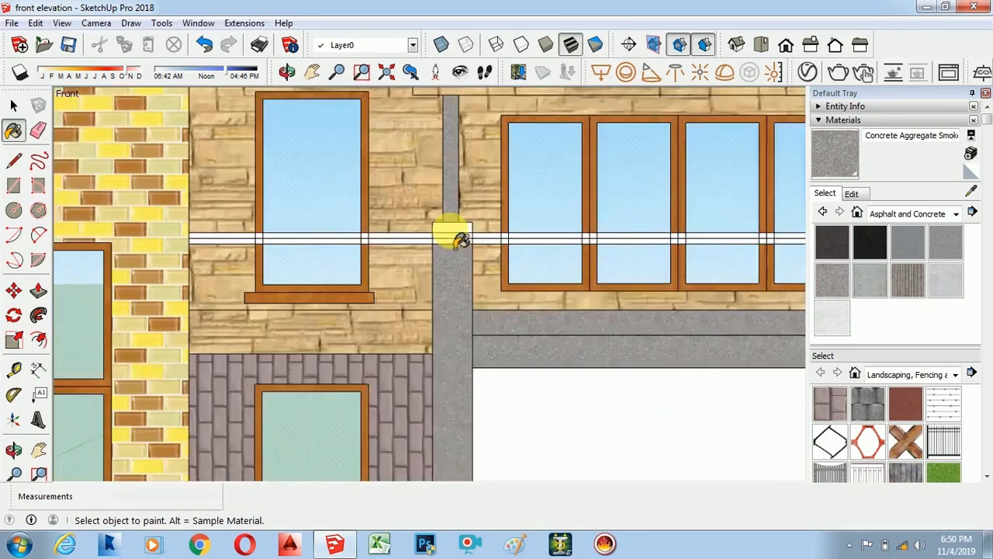
{"action": "scroll", "coordinate": [455, 233], "scroll_direction": "up", "scroll_amount": 3}
{"action": "scroll", "coordinate": [403, 271], "scroll_direction": "down", "scroll_amount": 5}
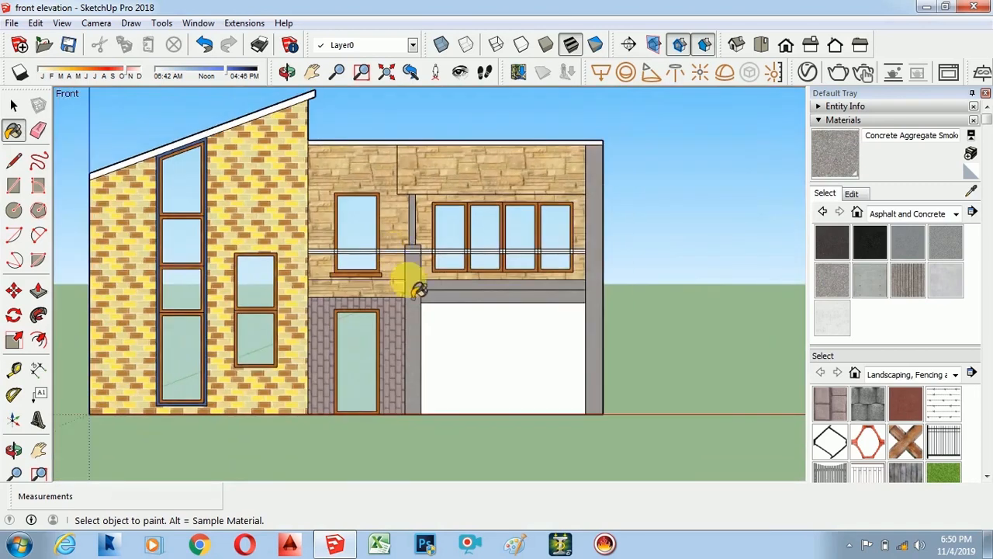
- Paint the flat roof band and the sloped roof strip with Concrete Aggregate Smoke
{"action": "scroll", "coordinate": [446, 146], "scroll_direction": "up", "scroll_amount": 4}
{"action": "left_click", "coordinate": [457, 147]}
{"action": "scroll", "coordinate": [398, 164], "scroll_direction": "down", "scroll_amount": 4}
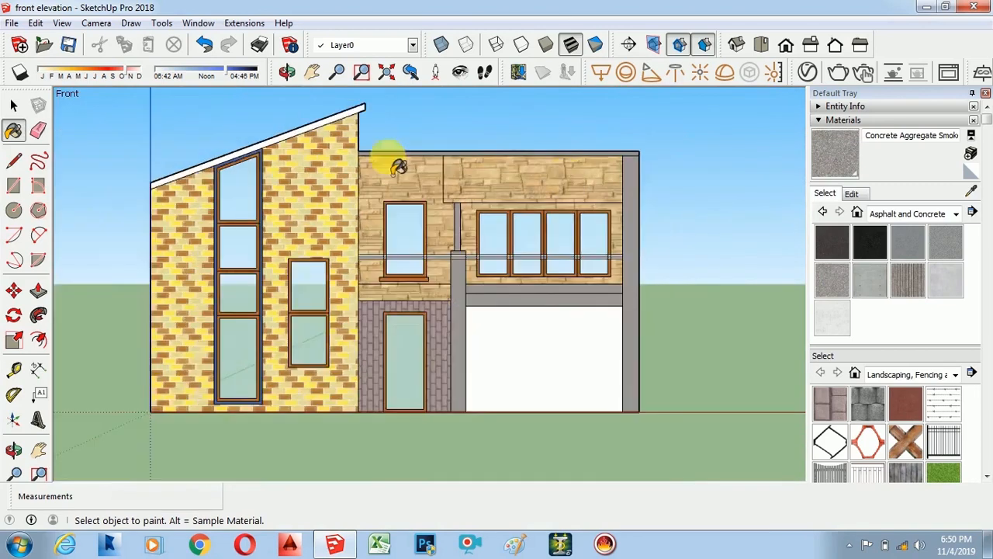
{"action": "scroll", "coordinate": [328, 126], "scroll_direction": "up", "scroll_amount": 4}
{"action": "scroll", "coordinate": [337, 210], "scroll_direction": "down", "scroll_amount": 1}
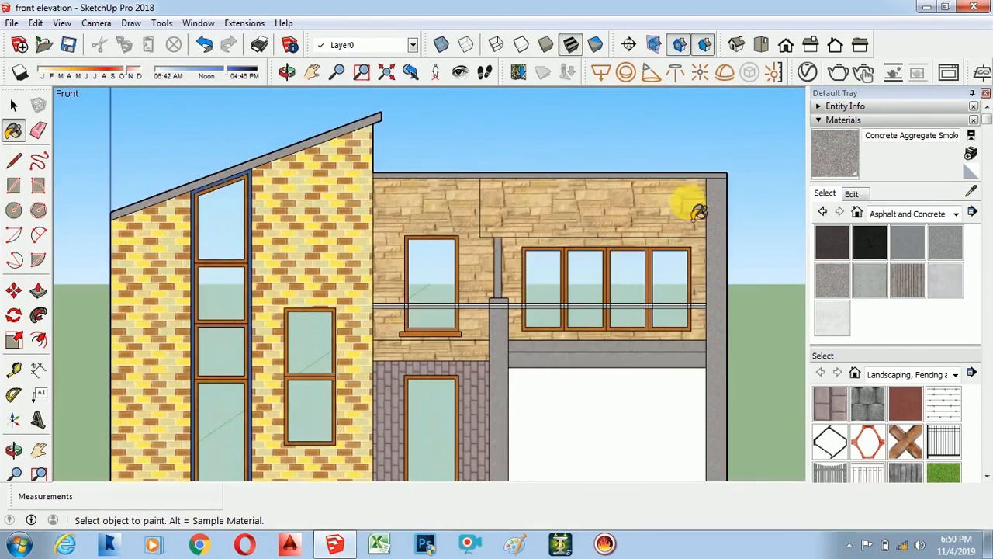
{"action": "scroll", "coordinate": [785, 188], "scroll_direction": "up", "scroll_amount": 2}
{"action": "scroll", "coordinate": [747, 195], "scroll_direction": "up", "scroll_amount": 1}
{"action": "scroll", "coordinate": [683, 186], "scroll_direction": "up", "scroll_amount": 1}
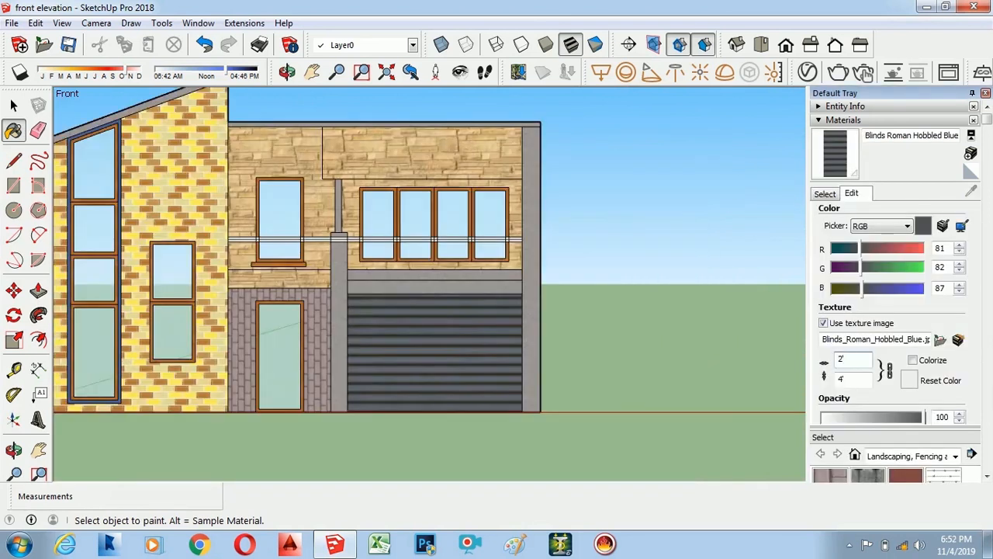
{"action": "scroll", "coordinate": [299, 394], "scroll_direction": "down", "scroll_amount": 1}
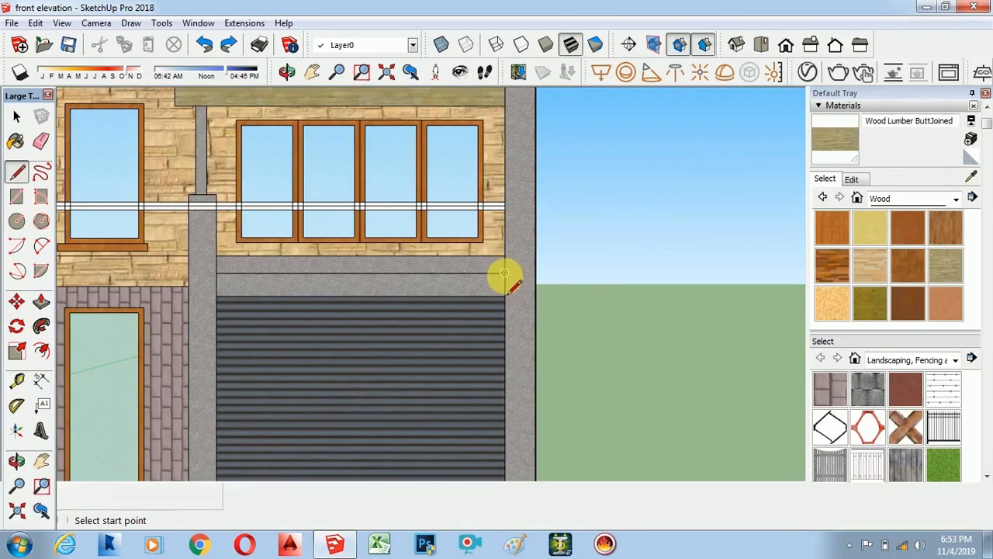
- Extend the middle and upper edges of the bands above the garage across the right-hand wall strip with lines about 11 5/8" long
{"action": "left_click", "coordinate": [504, 273]}
{"action": "left_click", "coordinate": [534, 273]}
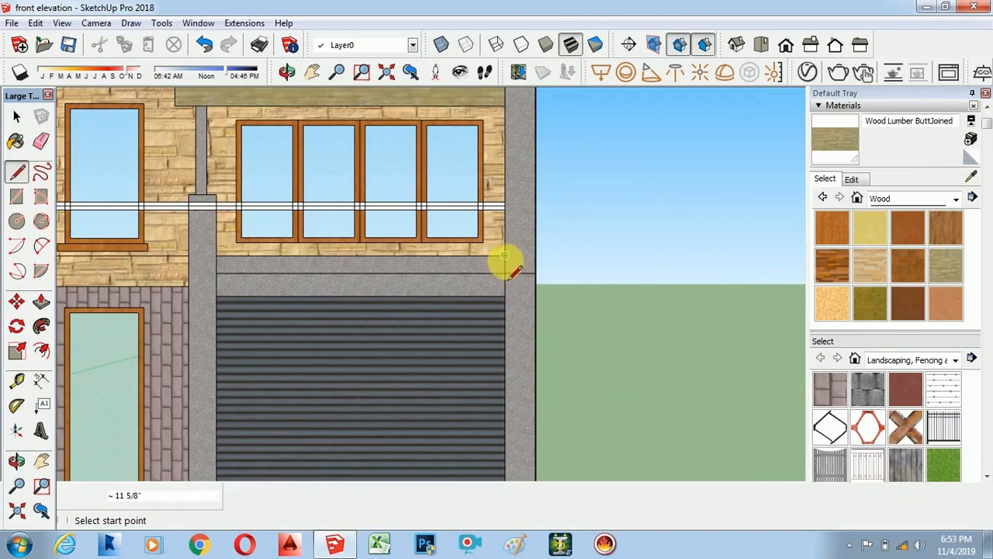
{"action": "left_click", "coordinate": [504, 256]}
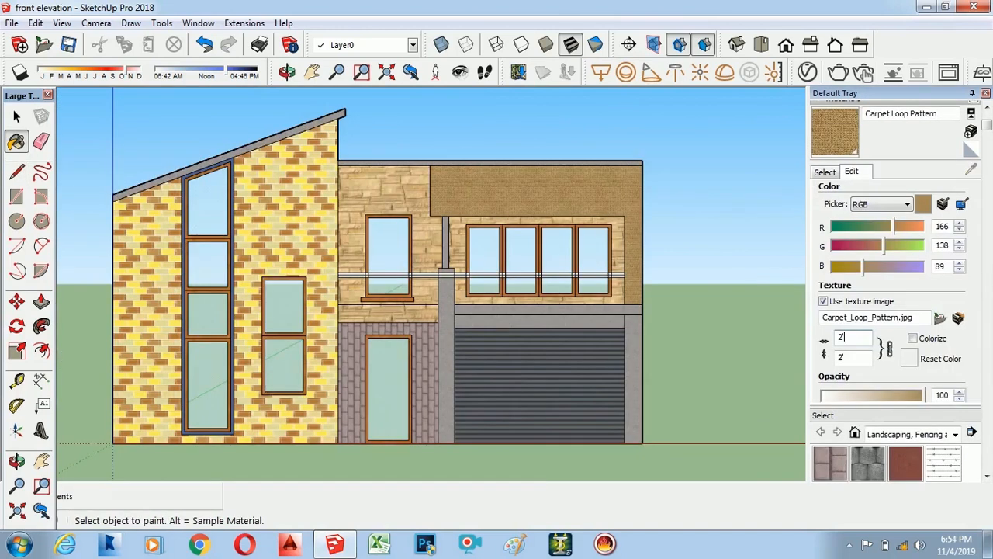
- Add the 3D text "Thomas Villa" to the carpet-textured panel above the four-pane window
{"action": "scroll", "coordinate": [550, 195], "scroll_direction": "up", "scroll_amount": 4}
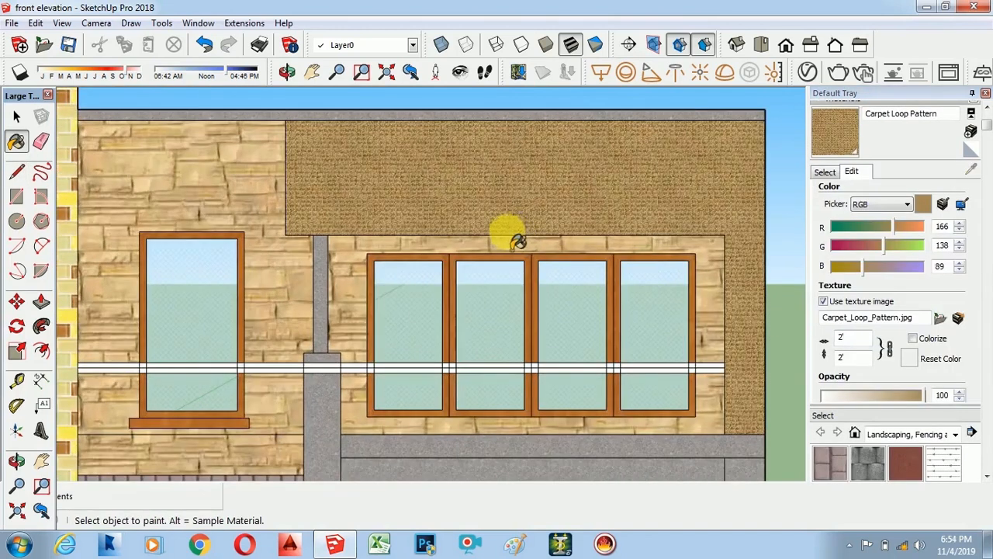
{"action": "scroll", "coordinate": [512, 229], "scroll_direction": "down", "scroll_amount": 5}
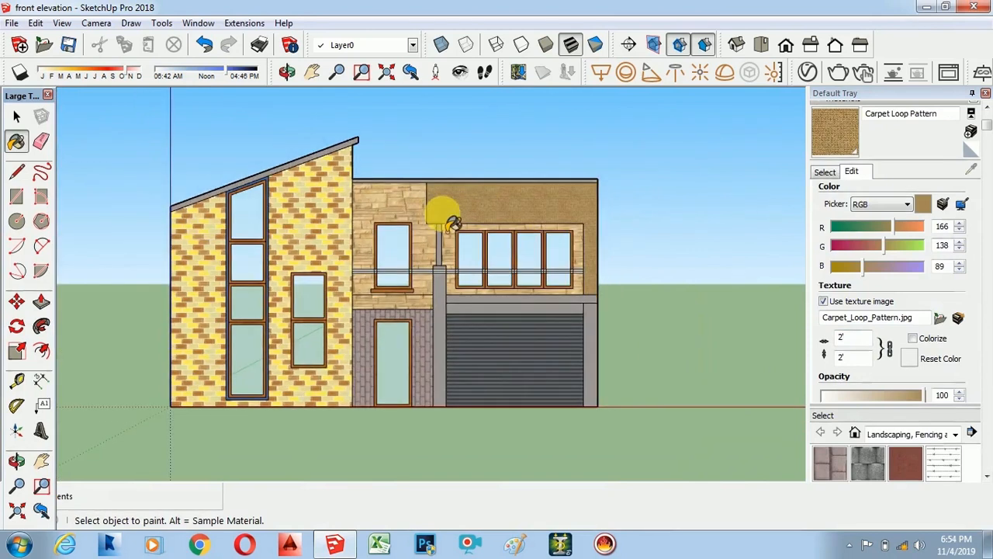
{"action": "scroll", "coordinate": [449, 223], "scroll_direction": "up", "scroll_amount": 2}
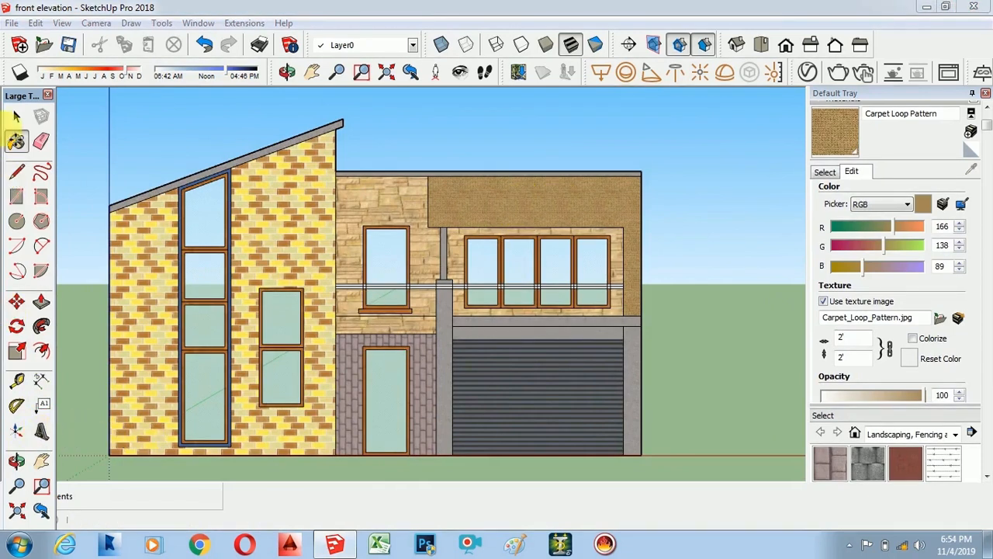
{"action": "left_click", "coordinate": [18, 140]}
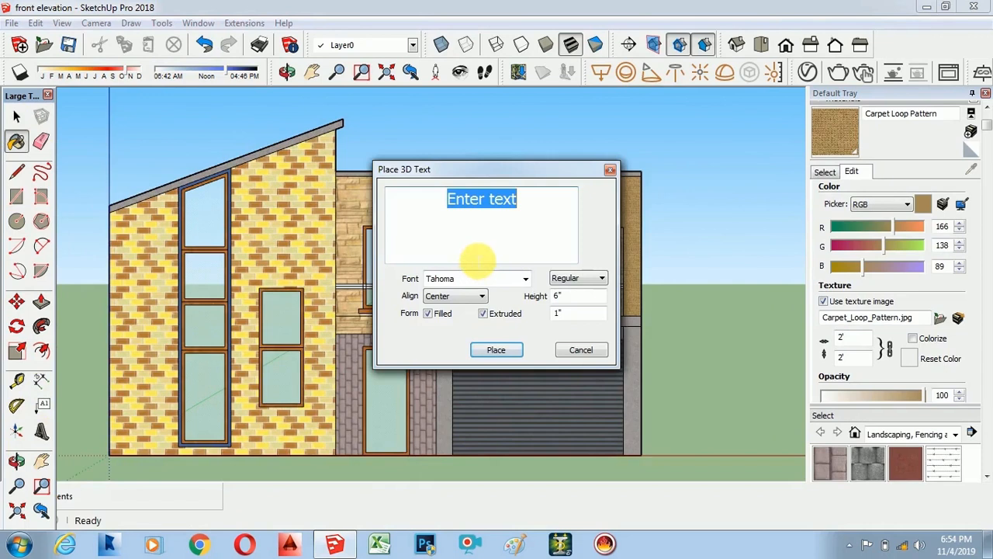
{"action": "type", "text": "T"}
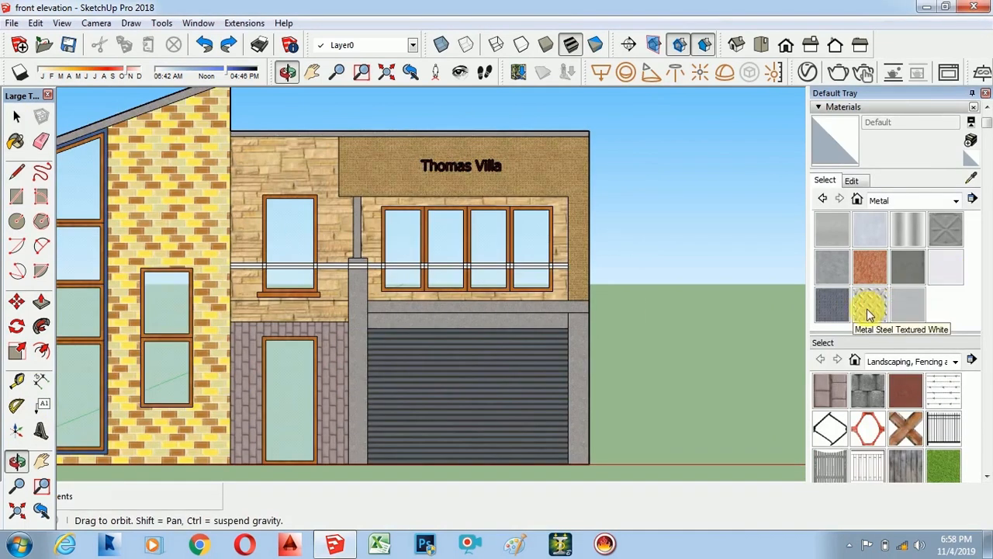
- Paint the railing strips beside and across the single upper window with Metal Silver
{"action": "left_click", "coordinate": [870, 305]}
{"action": "left_click", "coordinate": [945, 266]}
{"action": "scroll", "coordinate": [271, 269], "scroll_direction": "up", "scroll_amount": 5}
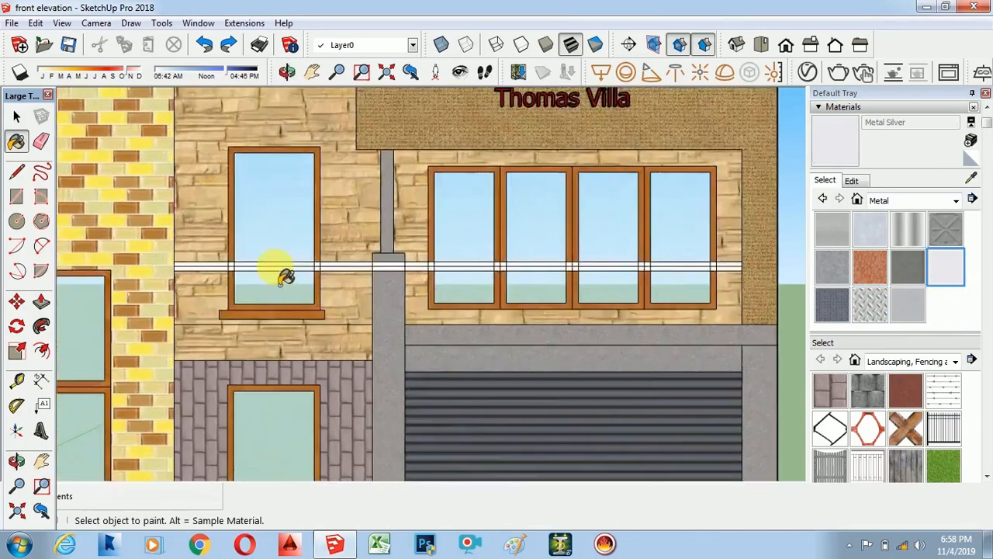
{"action": "left_click", "coordinate": [227, 273]}
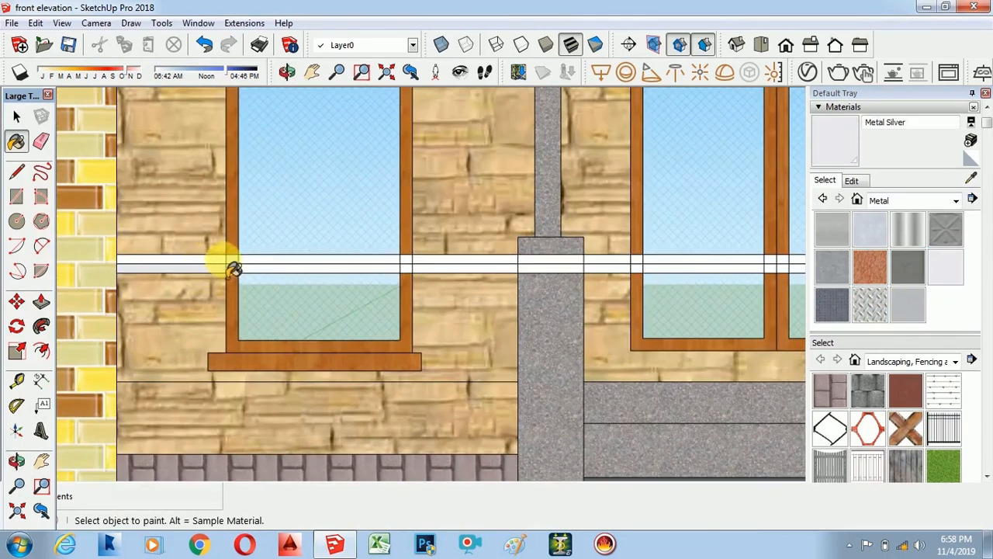
{"action": "left_click", "coordinate": [223, 260]}
{"action": "left_click", "coordinate": [258, 270]}
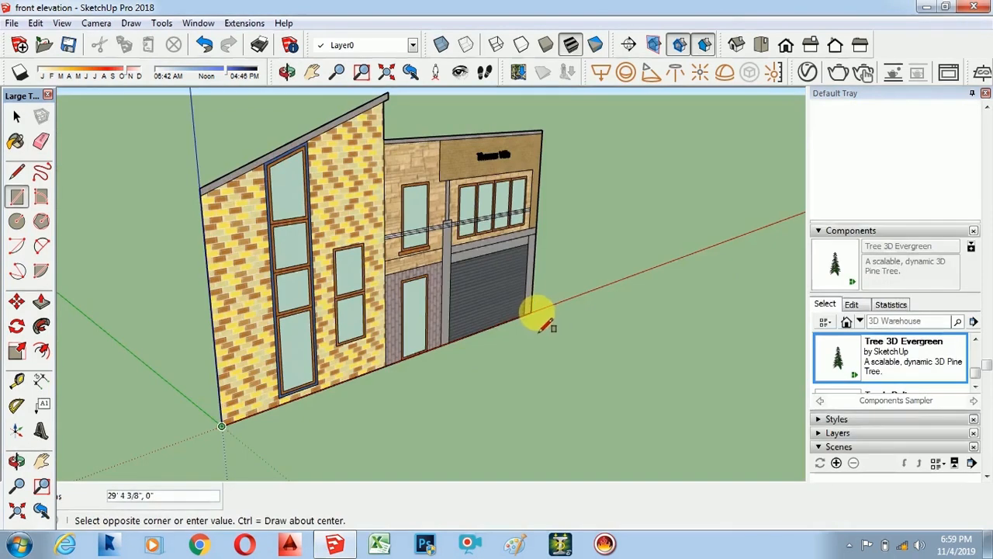
- Draw a rectangle on the ground in front of the house, starting from the origin and running along the facade
{"action": "left_click", "coordinate": [617, 357]}
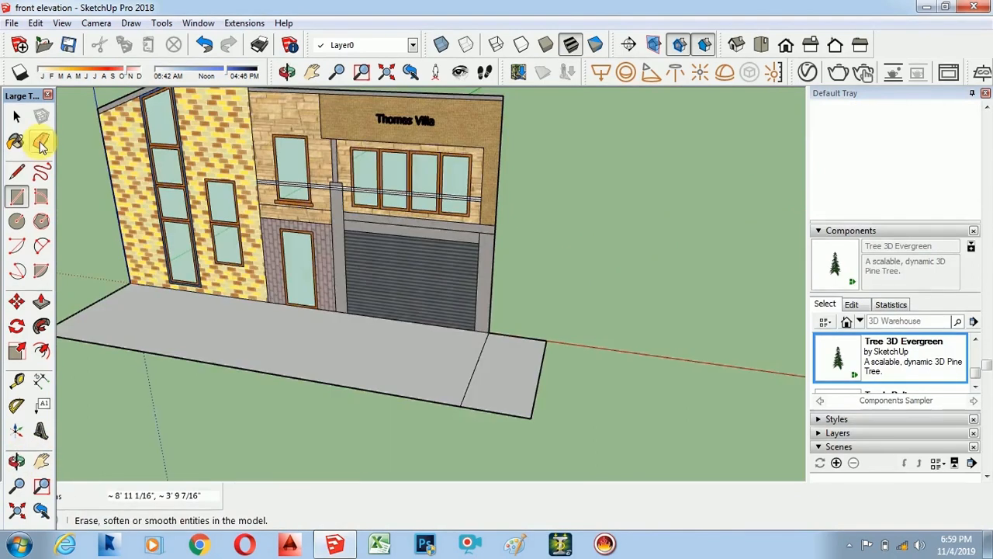
- Erase the dividing line across the ground rectangle beside the garage corner
{"action": "left_click", "coordinate": [41, 142]}
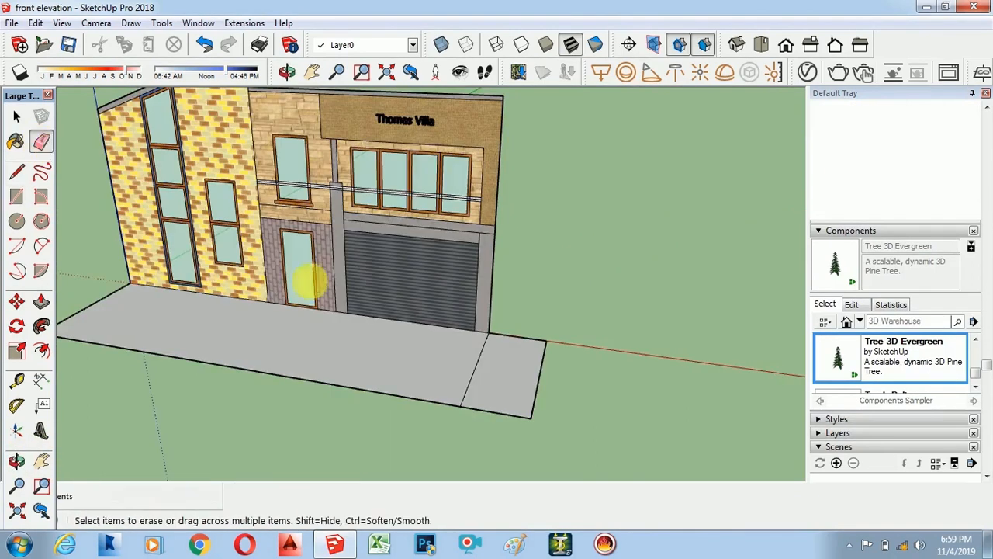
{"action": "left_click", "coordinate": [481, 381]}
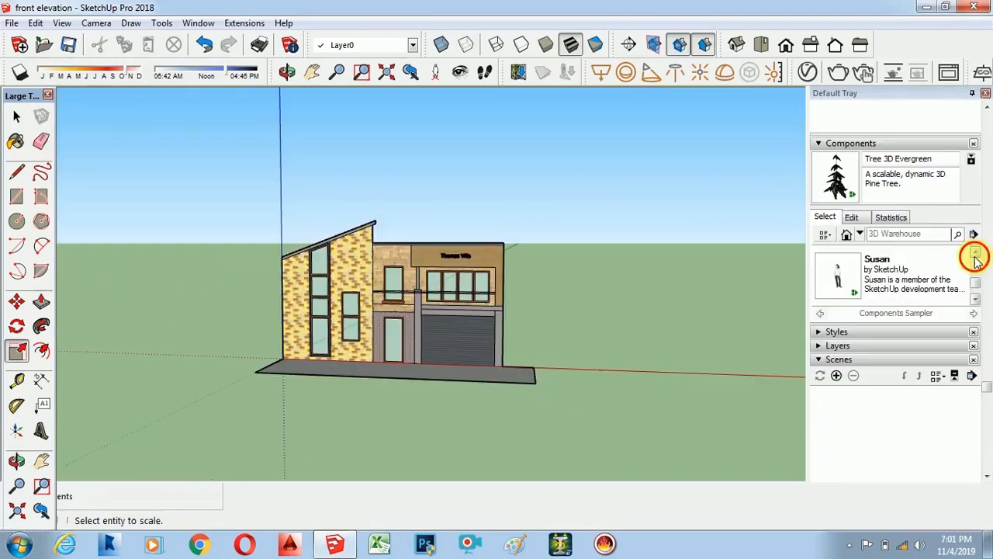
- Insert the component of the woman in a black skirt from the Components Sampler in front of the four-pane window above the garage
{"action": "left_click", "coordinate": [976, 254]}
{"action": "left_click", "coordinate": [976, 253]}
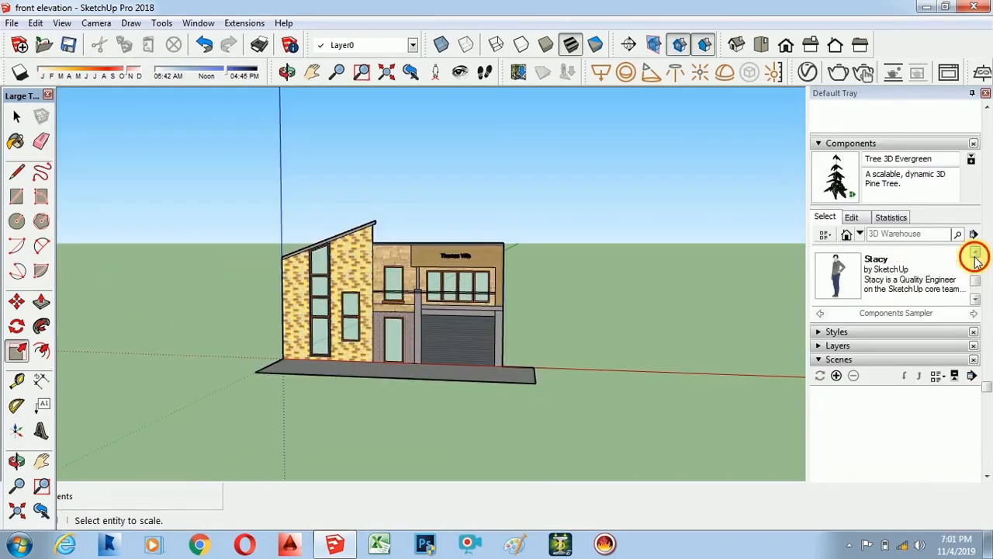
{"action": "left_click", "coordinate": [975, 254]}
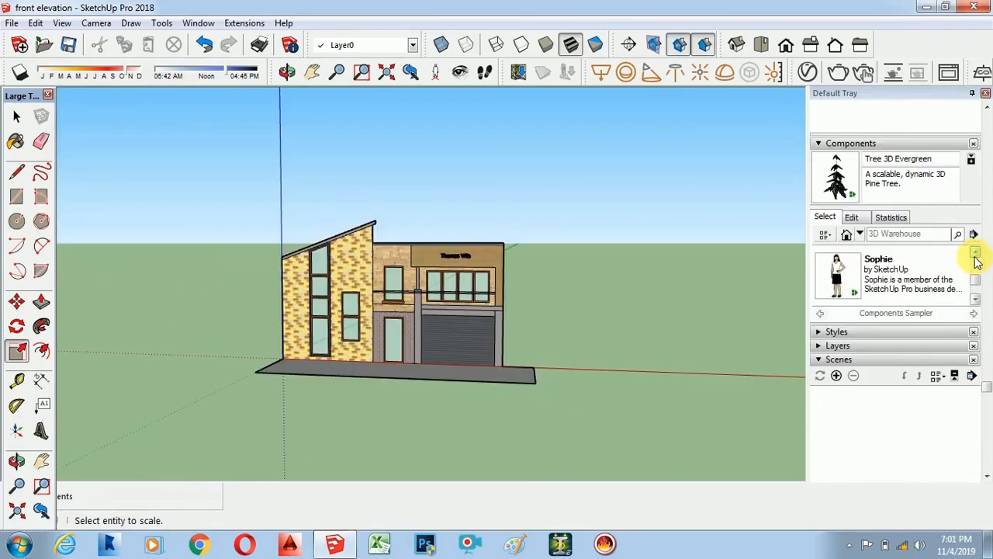
{"action": "left_click", "coordinate": [838, 273]}
{"action": "scroll", "coordinate": [462, 377], "scroll_direction": "up", "scroll_amount": 3}
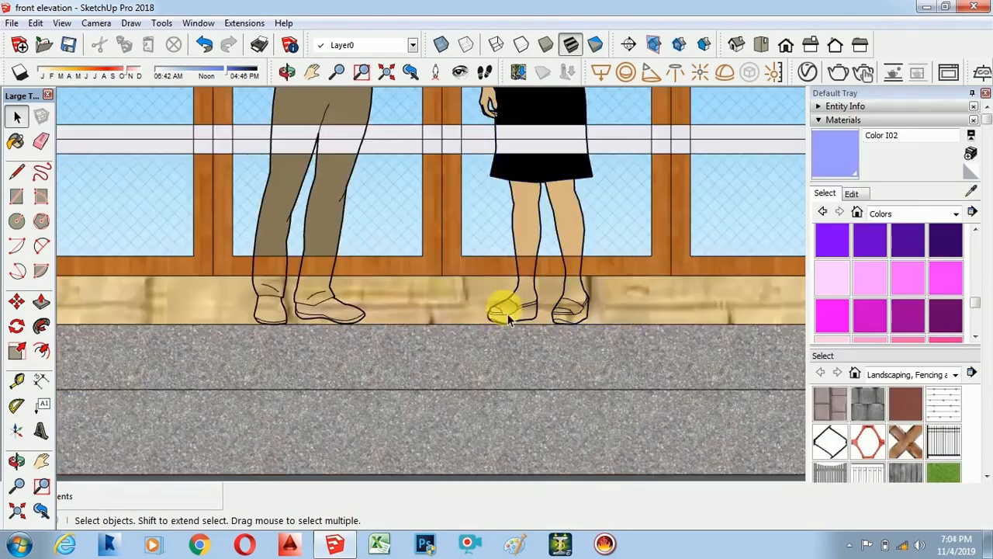
- Paint the top of the woman figure in front of the upper window with Color K03
{"action": "scroll", "coordinate": [506, 306], "scroll_direction": "down", "scroll_amount": 3}
{"action": "scroll", "coordinate": [416, 394], "scroll_direction": "down", "scroll_amount": 2}
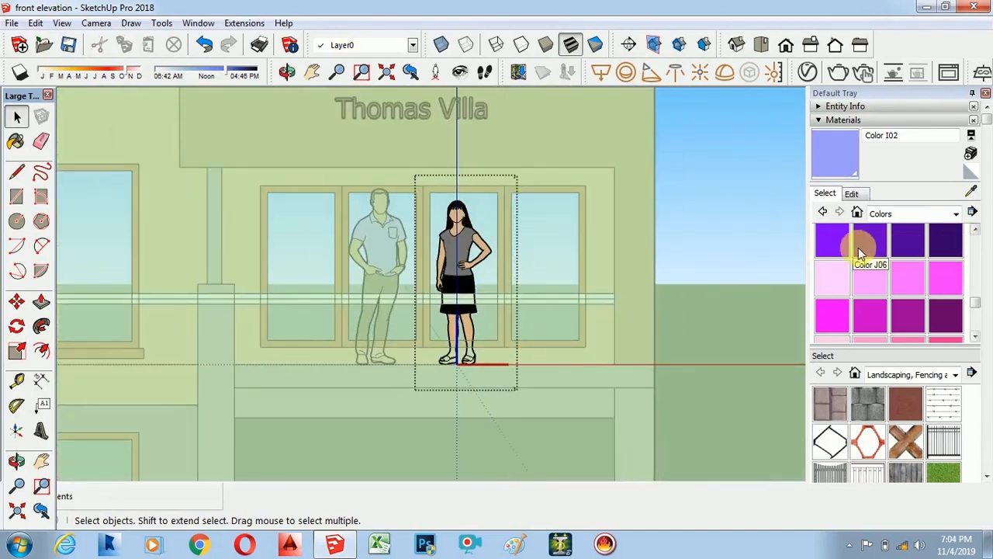
{"action": "left_click", "coordinate": [975, 230]}
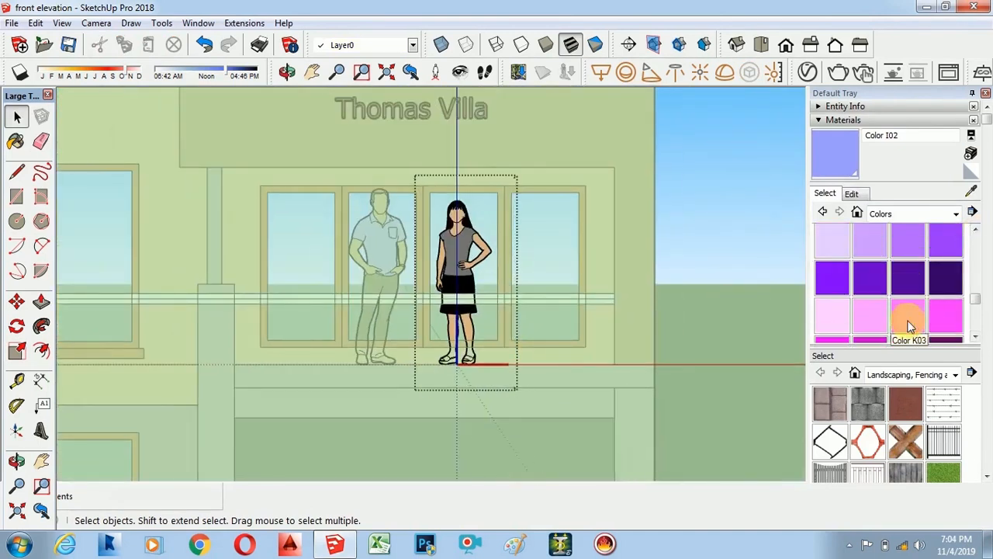
{"action": "left_click", "coordinate": [910, 326]}
{"action": "scroll", "coordinate": [450, 238], "scroll_direction": "up", "scroll_amount": 2}
{"action": "left_click", "coordinate": [454, 233]}
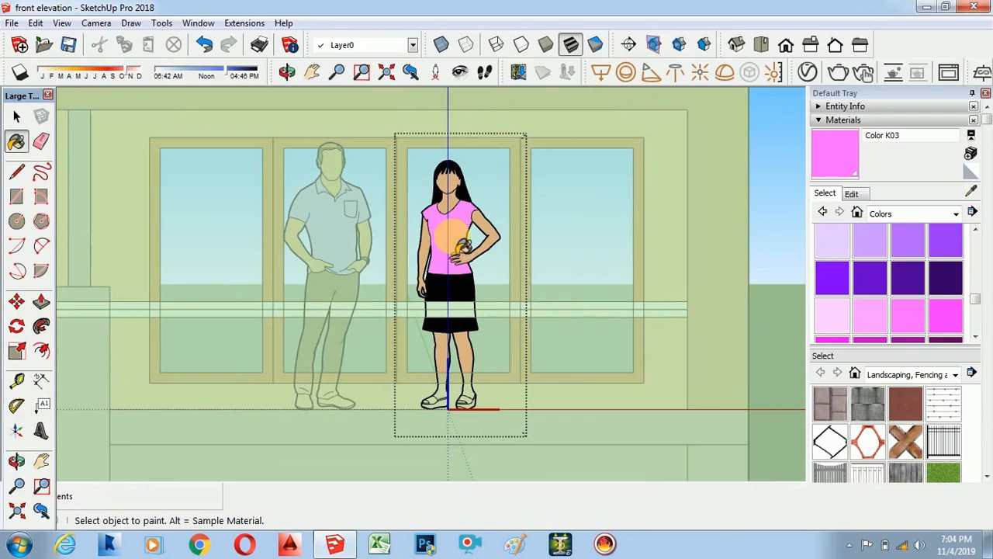
- Paint the woman figure's skirt with Color K03 and finish editing the component
{"action": "scroll", "coordinate": [468, 294], "scroll_direction": "up", "scroll_amount": 1}
{"action": "scroll", "coordinate": [452, 289], "scroll_direction": "down", "scroll_amount": 1}
{"action": "left_click", "coordinate": [452, 293]}
{"action": "scroll", "coordinate": [459, 299], "scroll_direction": "down", "scroll_amount": 1}
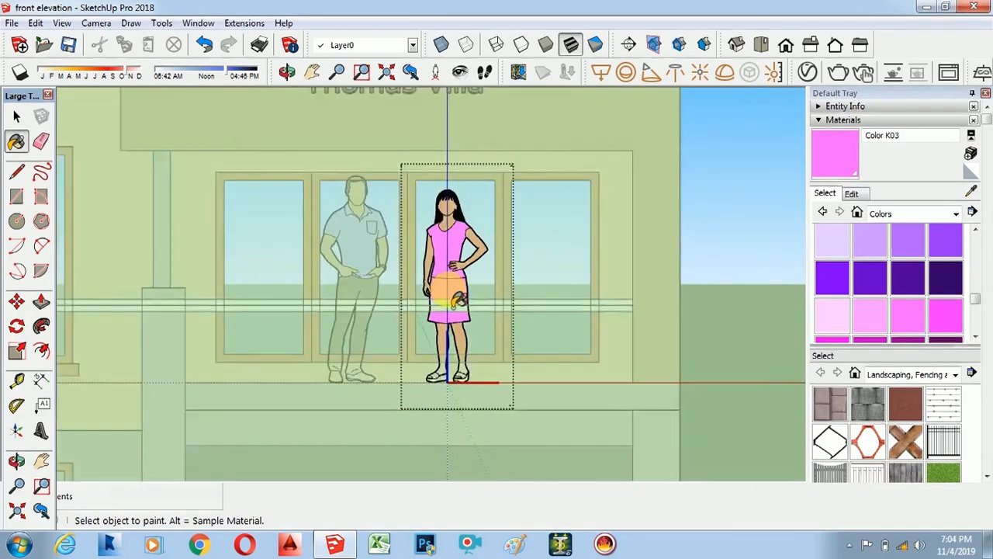
{"action": "scroll", "coordinate": [459, 299], "scroll_direction": "down", "scroll_amount": 2}
{"action": "left_click", "coordinate": [17, 116]}
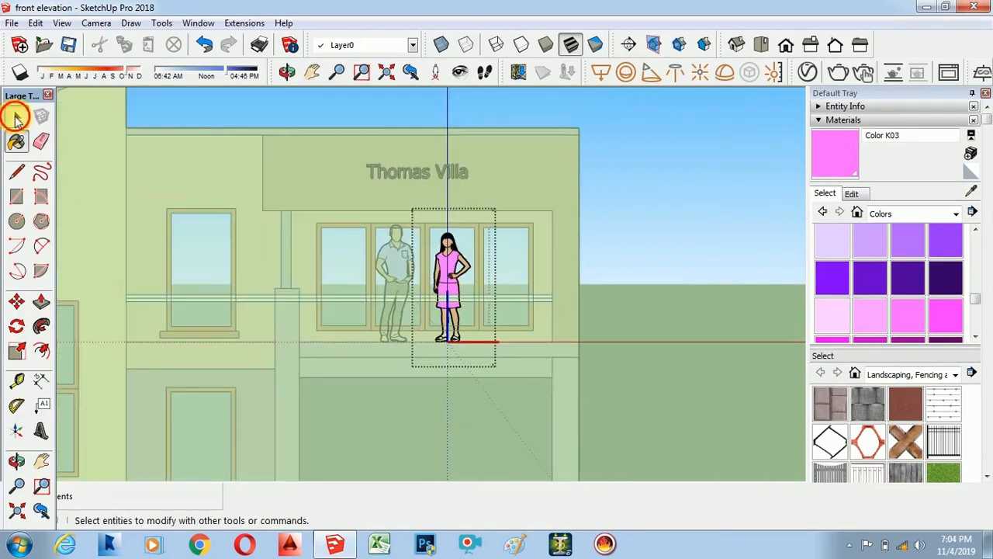
{"action": "left_click", "coordinate": [747, 275]}
- Paint the ground rectangle in front of the house with the green grass material from the landscaping and fencing collection
{"action": "mouse_move", "coordinate": [988, 246]}
{"action": "left_mouse_down"}
{"action": "mouse_move", "coordinate": [989, 280]}
{"action": "mouse_move", "coordinate": [988, 159]}
{"action": "mouse_move", "coordinate": [987, 190]}
{"action": "left_mouse_up"}
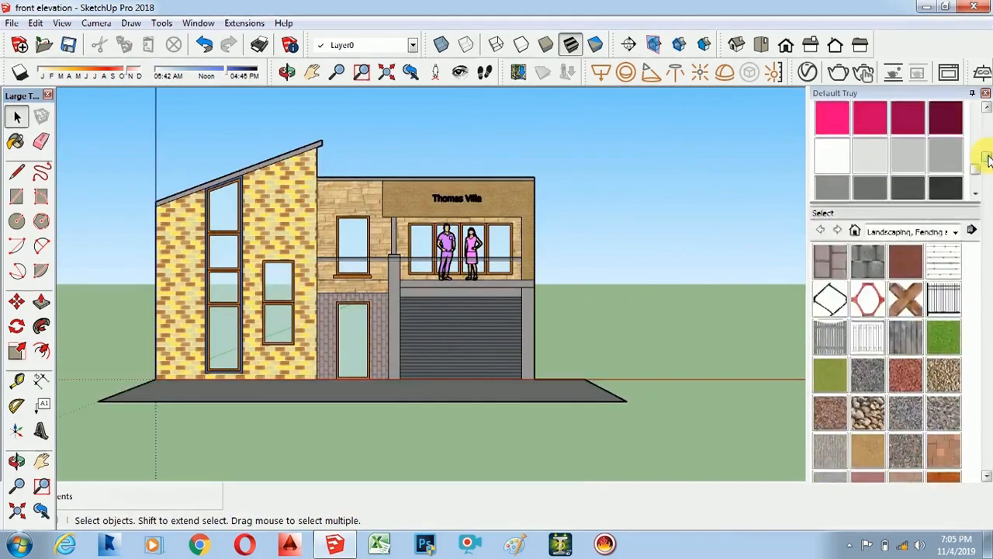
{"action": "left_click", "coordinate": [944, 202]}
{"action": "left_click", "coordinate": [466, 394]}
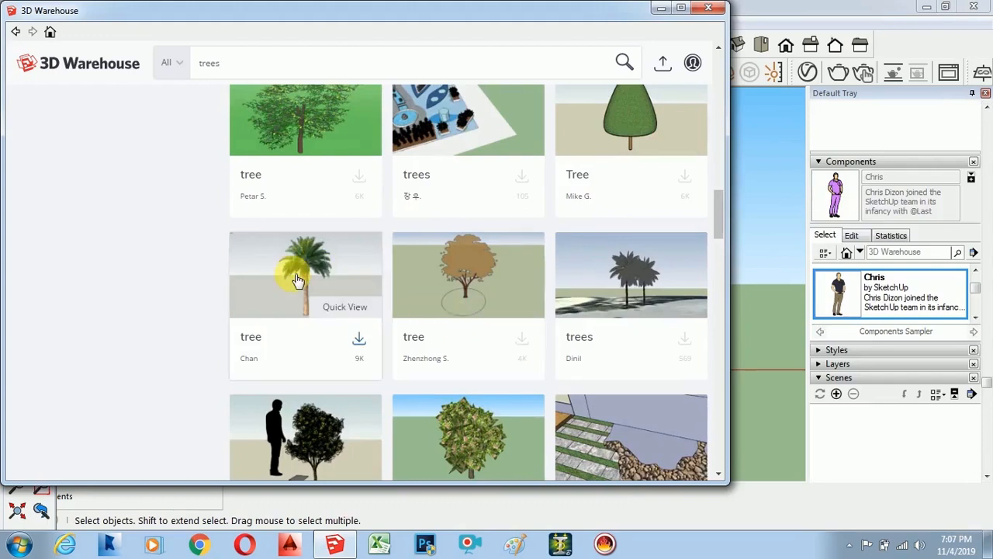
- Load the palm tree from the 3D Warehouse results directly into the model and place it on the grass near the garage
{"action": "left_click", "coordinate": [357, 339]}
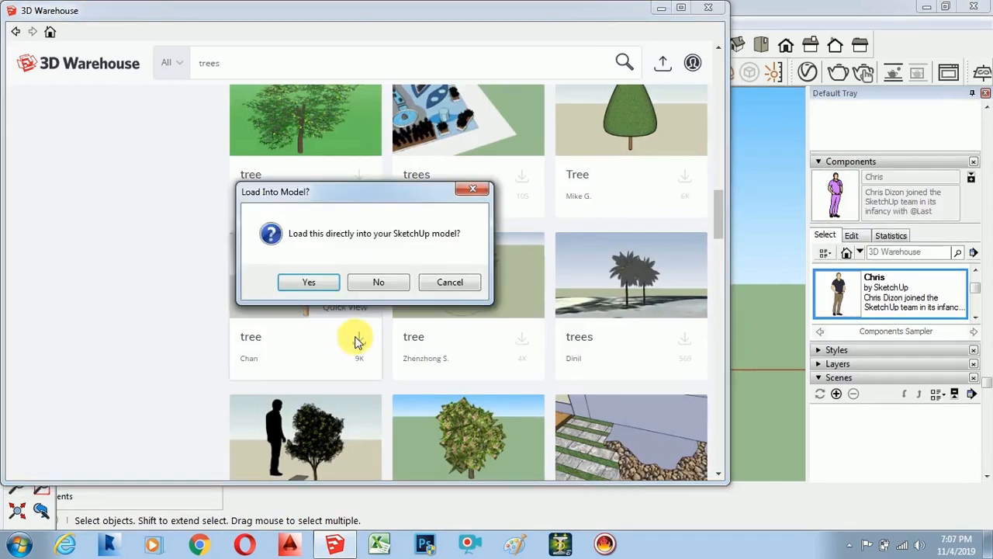
{"action": "left_click", "coordinate": [321, 283]}
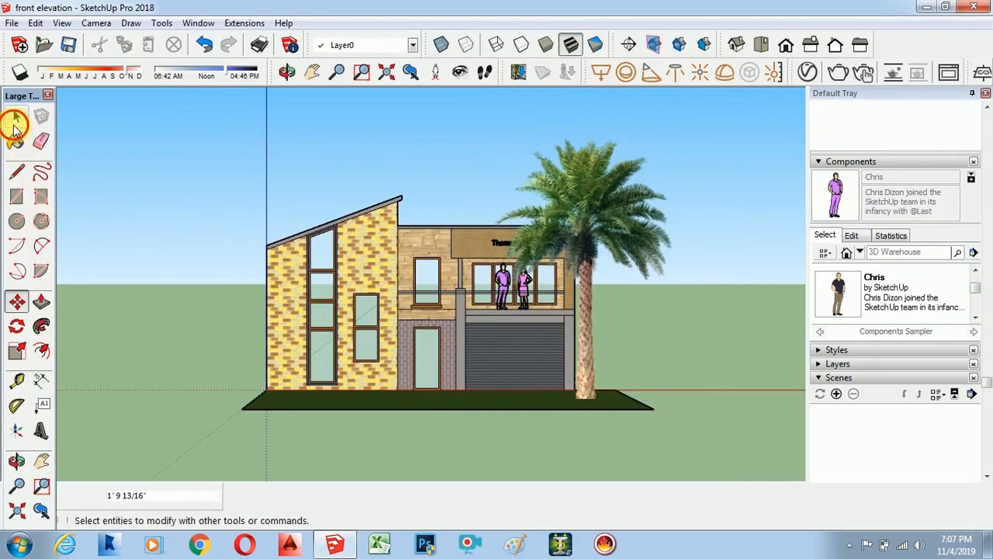
- Search the 3D Warehouse for "car" and load the Peugeot 406 directly into the model beside the house
{"action": "left_click", "coordinate": [198, 23]}
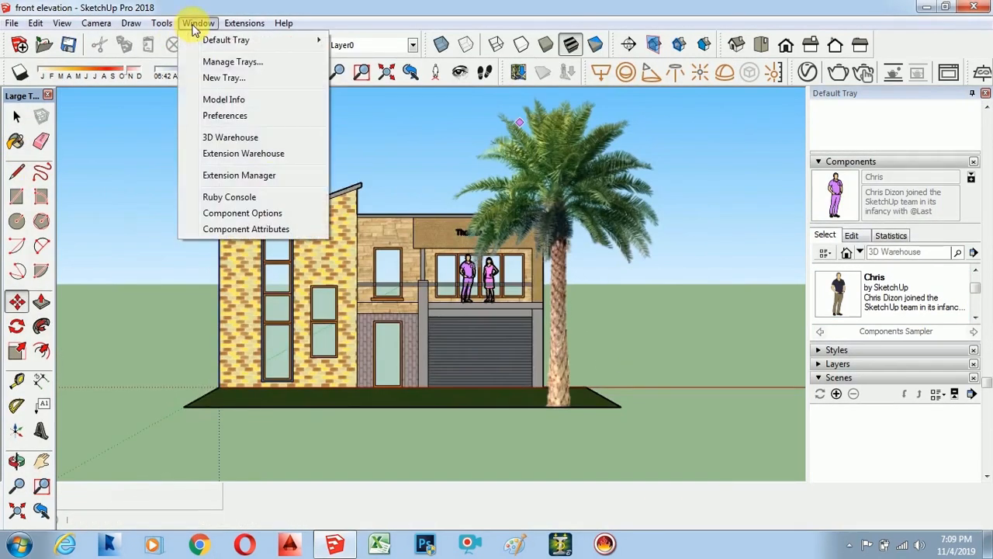
{"action": "left_click", "coordinate": [251, 137]}
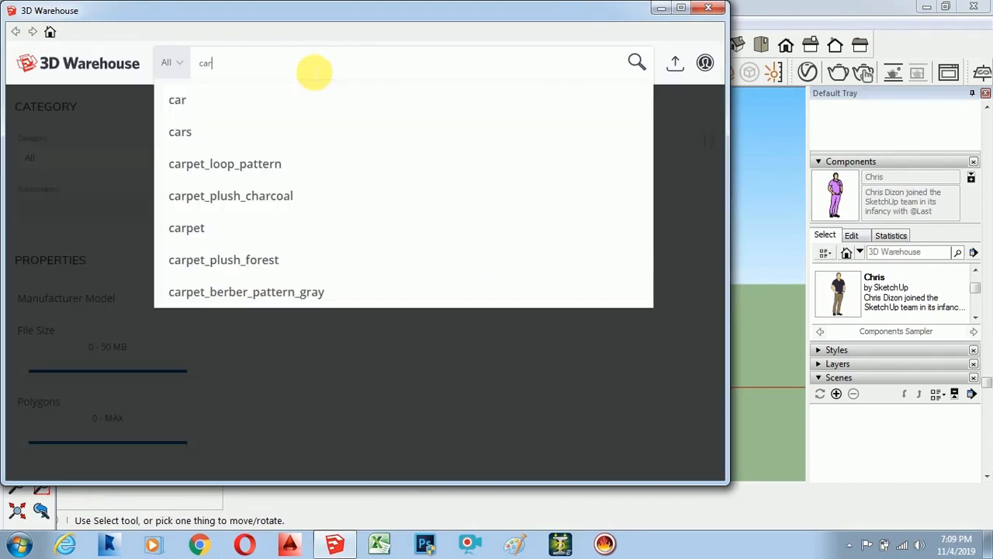
{"action": "left_click", "coordinate": [282, 105]}
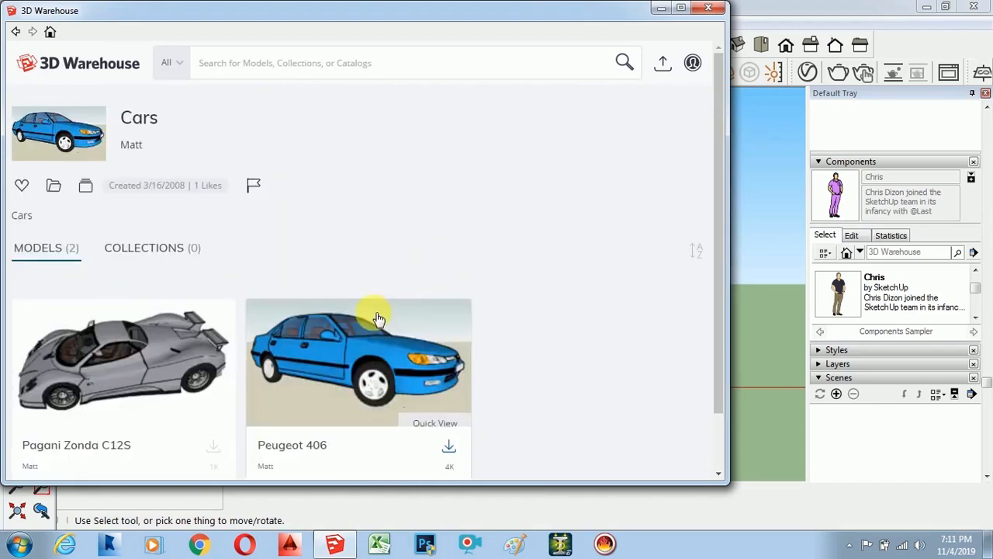
{"action": "scroll", "coordinate": [378, 318], "scroll_direction": "down", "scroll_amount": 2}
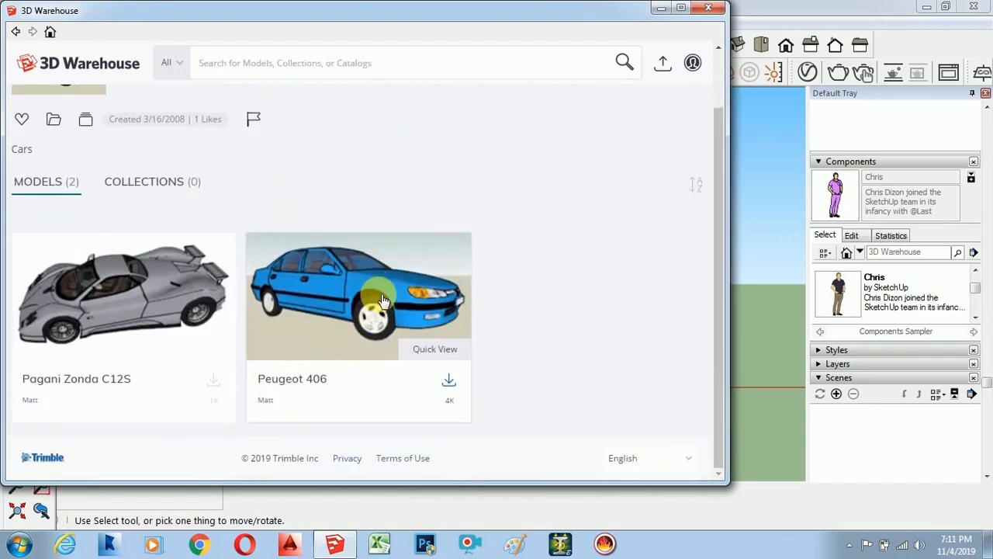
{"action": "left_click", "coordinate": [449, 379]}
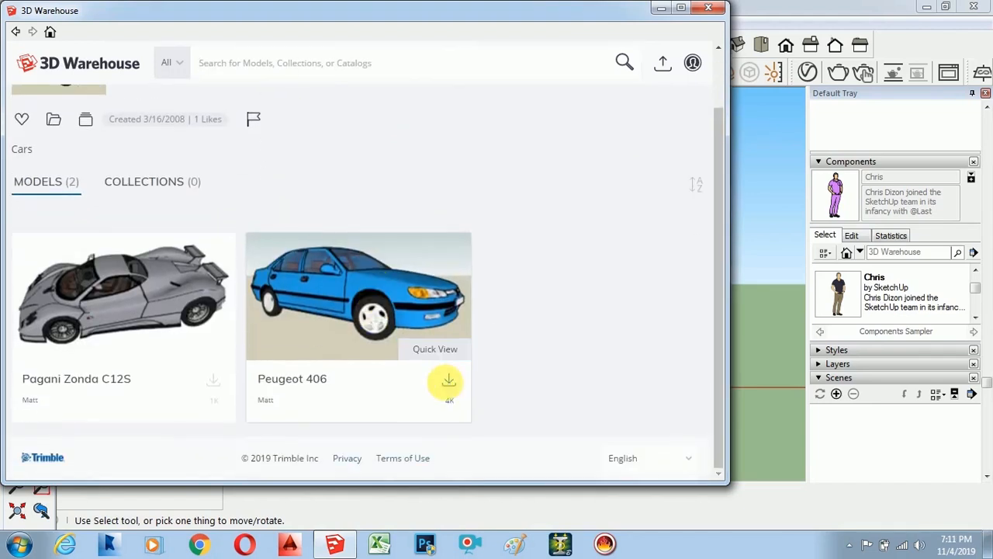
{"action": "left_click", "coordinate": [324, 283]}
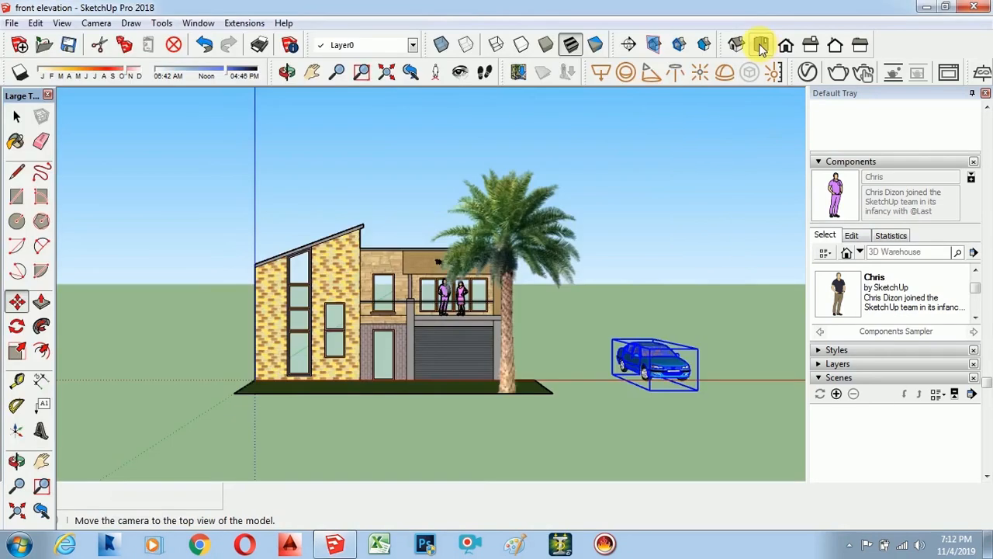
- Rotate the car about 90° around the centre of its roof in top view so it lies parallel to the facade
{"action": "left_click", "coordinate": [760, 46]}
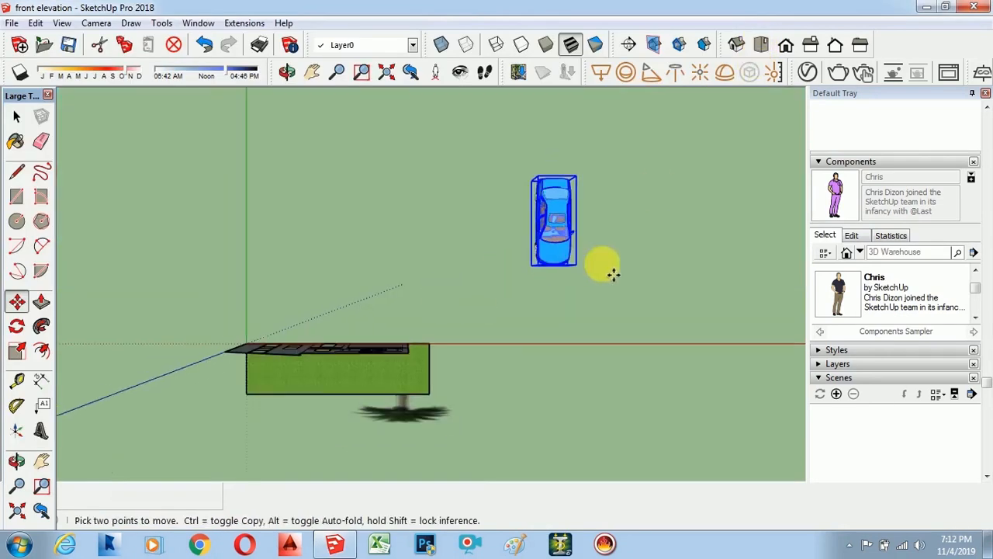
{"action": "scroll", "coordinate": [648, 181], "scroll_direction": "up", "scroll_amount": 5}
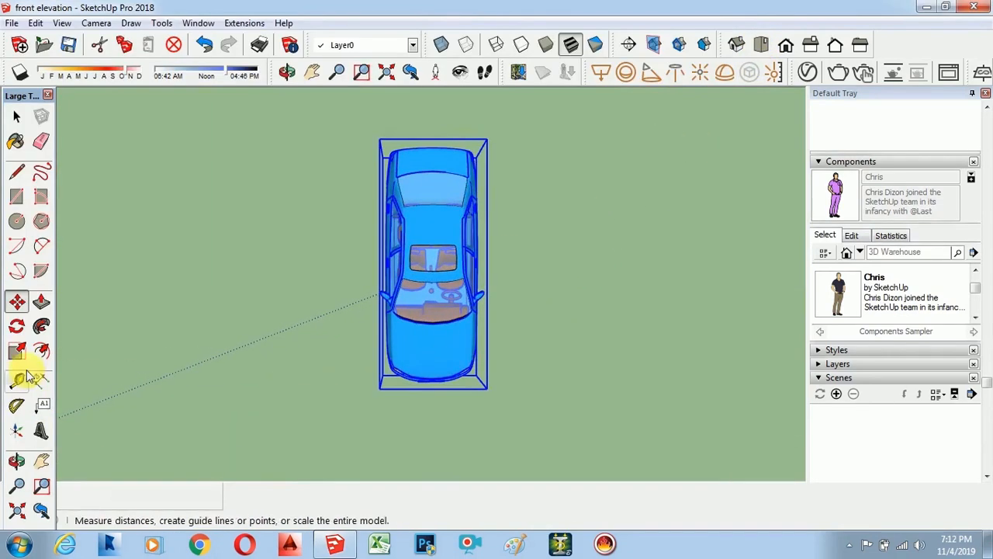
{"action": "left_click", "coordinate": [17, 326]}
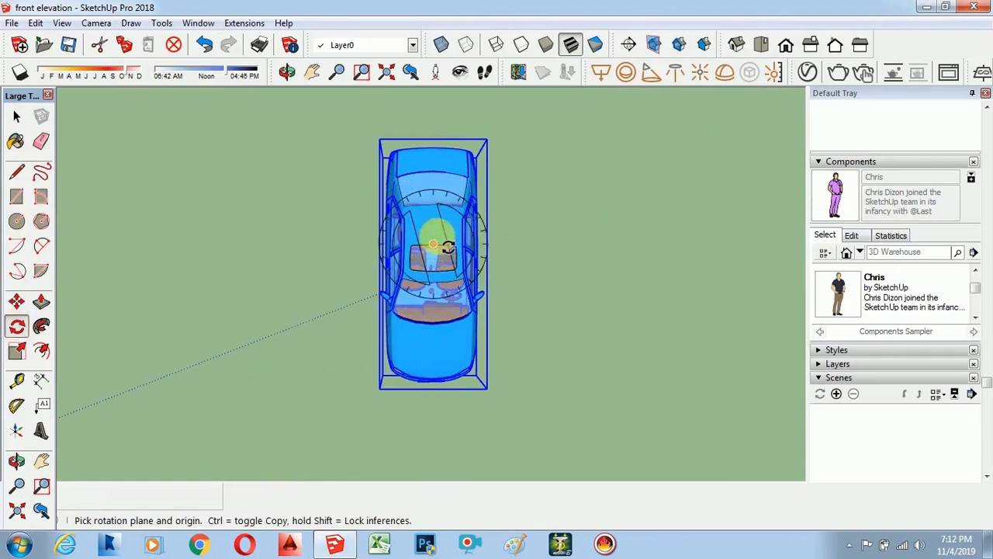
{"action": "left_click_drag", "start_coordinate": [433, 246], "coordinate": [650, 244]}
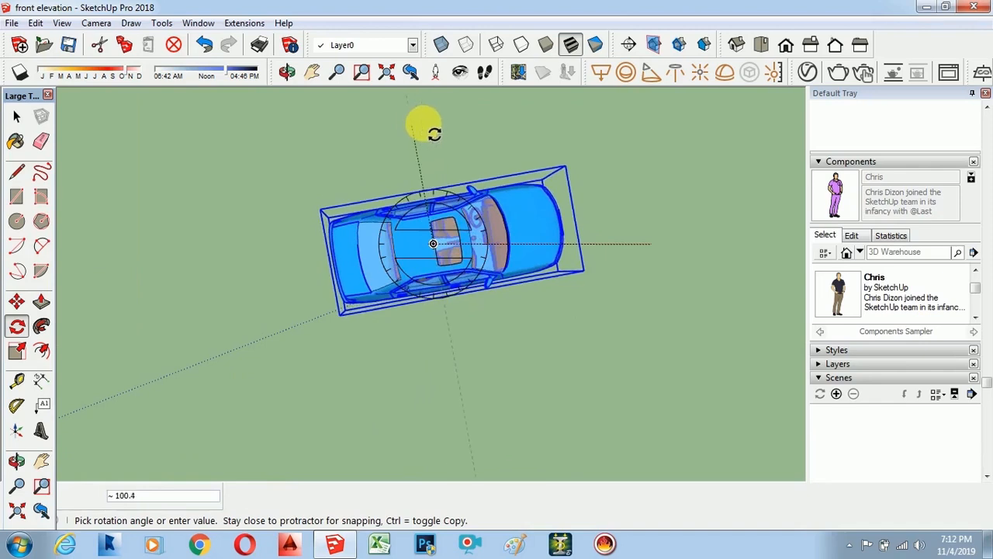
{"action": "left_click", "coordinate": [437, 120]}
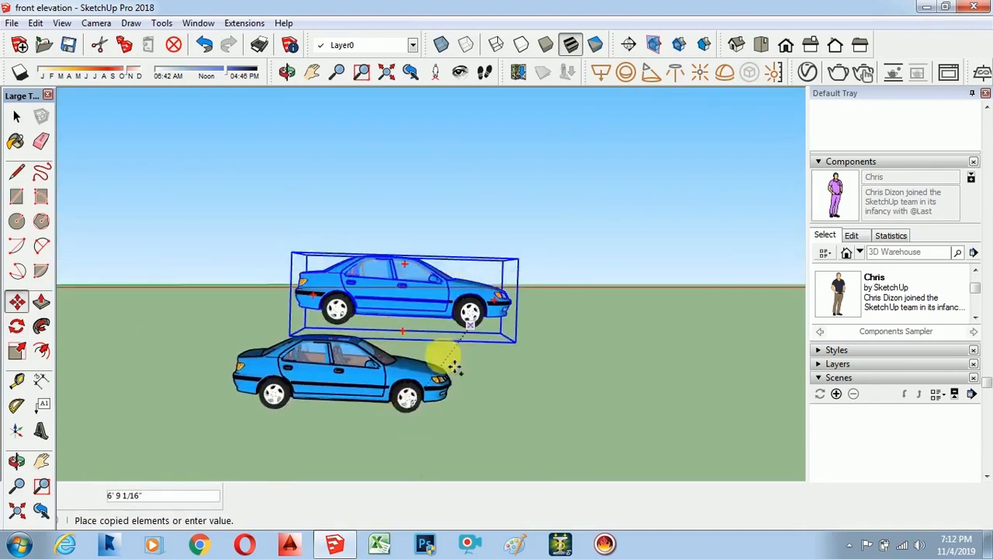
- Copy the car about 56' 7" onto the grass strip in front of the yellow brick wall
{"action": "scroll", "coordinate": [565, 337], "scroll_direction": "down", "scroll_amount": 5}
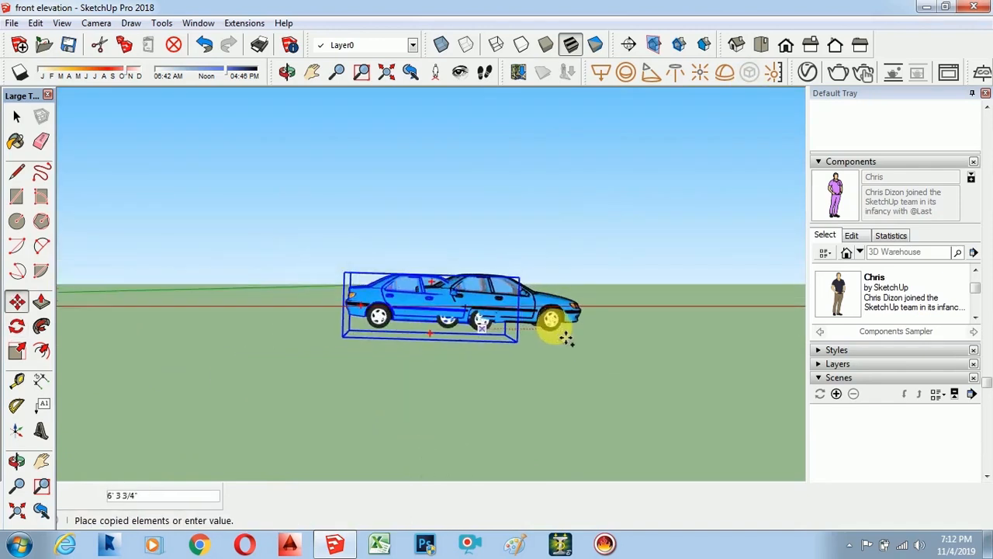
{"action": "scroll", "coordinate": [458, 333], "scroll_direction": "down", "scroll_amount": 3}
{"action": "scroll", "coordinate": [244, 311], "scroll_direction": "up", "scroll_amount": 6}
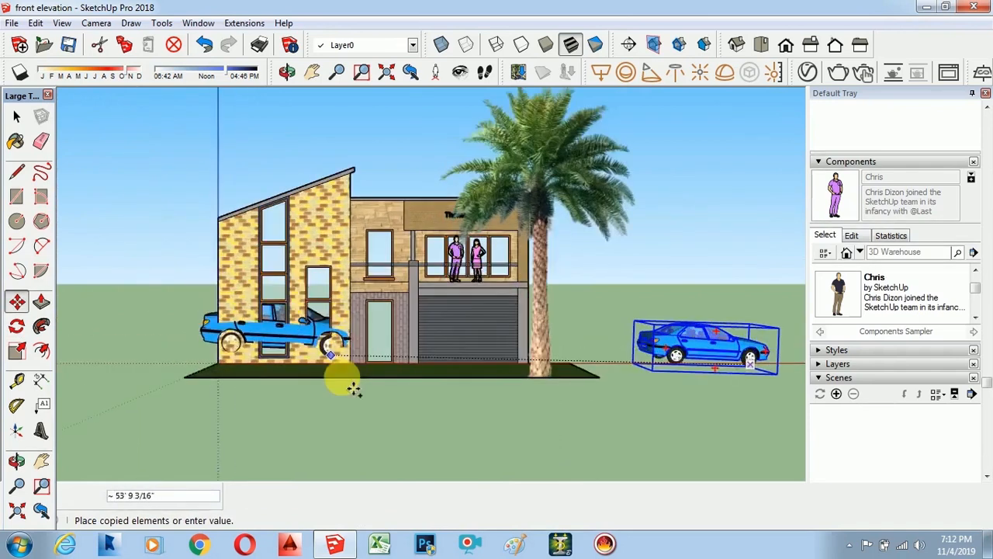
{"action": "left_click", "coordinate": [17, 460]}
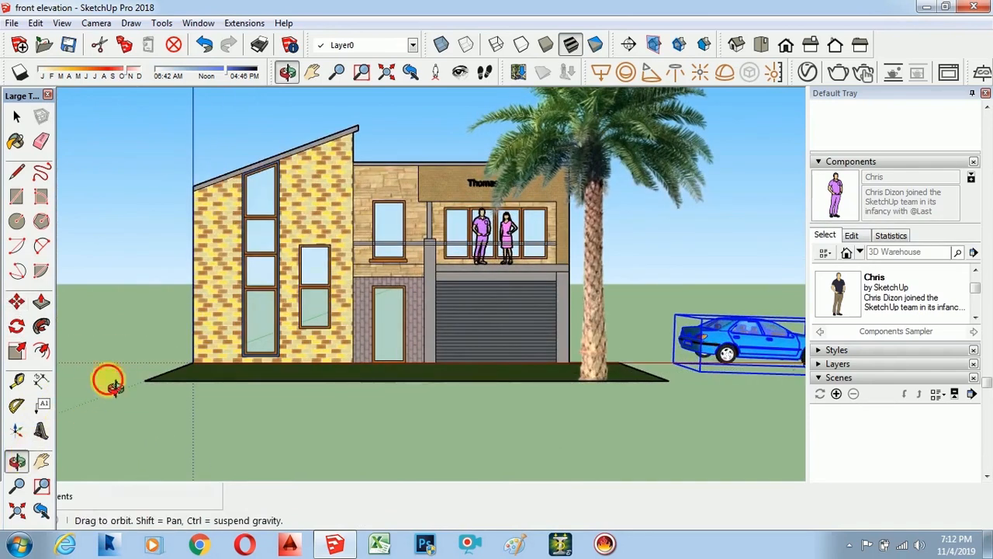
{"action": "left_click_drag", "start_coordinate": [104, 377], "coordinate": [231, 439]}
{"action": "scroll", "coordinate": [227, 433], "scroll_direction": "up", "scroll_amount": 3}
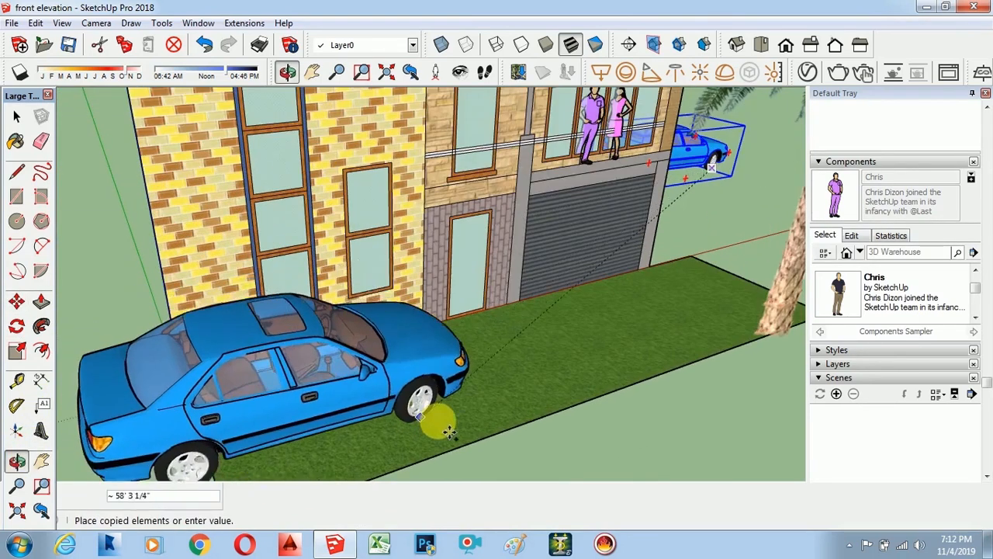
{"action": "scroll", "coordinate": [309, 352], "scroll_direction": "down", "scroll_amount": 2}
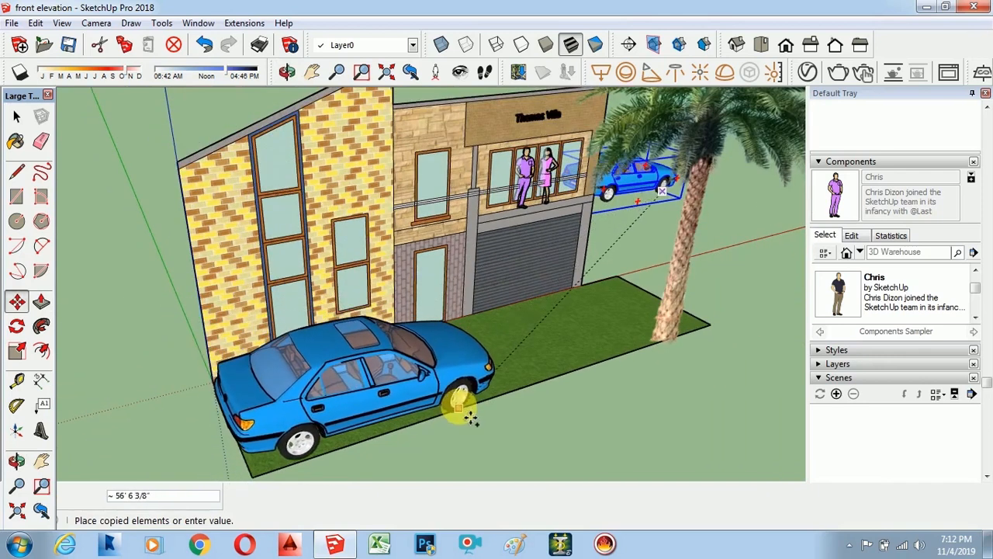
{"action": "left_click", "coordinate": [471, 416]}
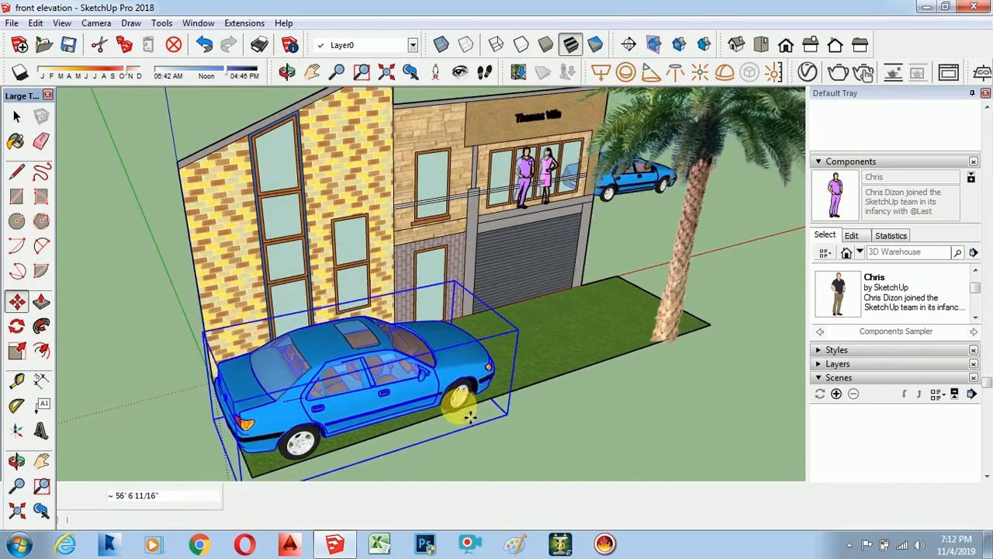
- Move the copied car slightly along the facade towards the garage in front view and deselect it
{"action": "left_click", "coordinate": [788, 50]}
{"action": "scroll", "coordinate": [517, 381], "scroll_direction": "down", "scroll_amount": 4}
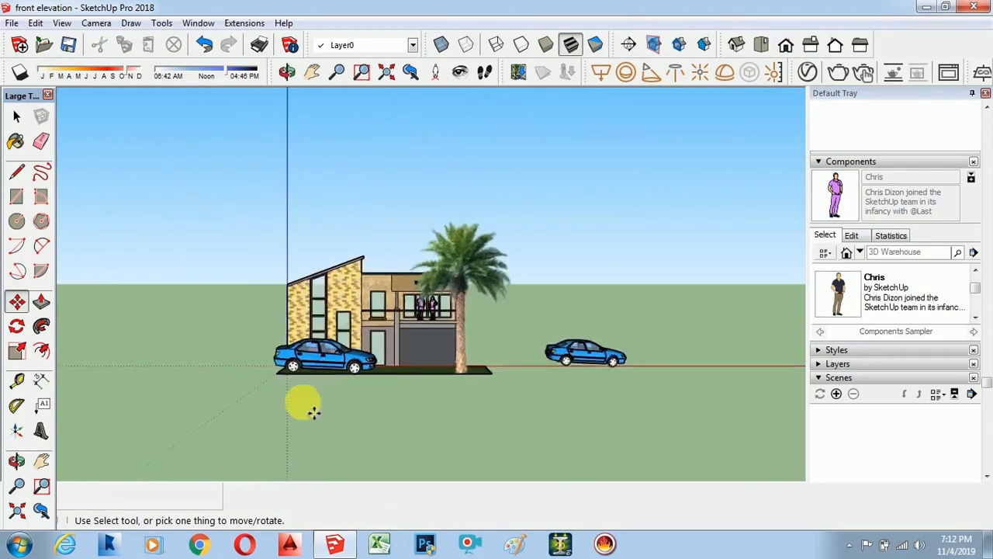
{"action": "scroll", "coordinate": [399, 400], "scroll_direction": "up", "scroll_amount": 3}
{"action": "scroll", "coordinate": [248, 337], "scroll_direction": "up", "scroll_amount": 3}
{"action": "left_click", "coordinate": [264, 327]}
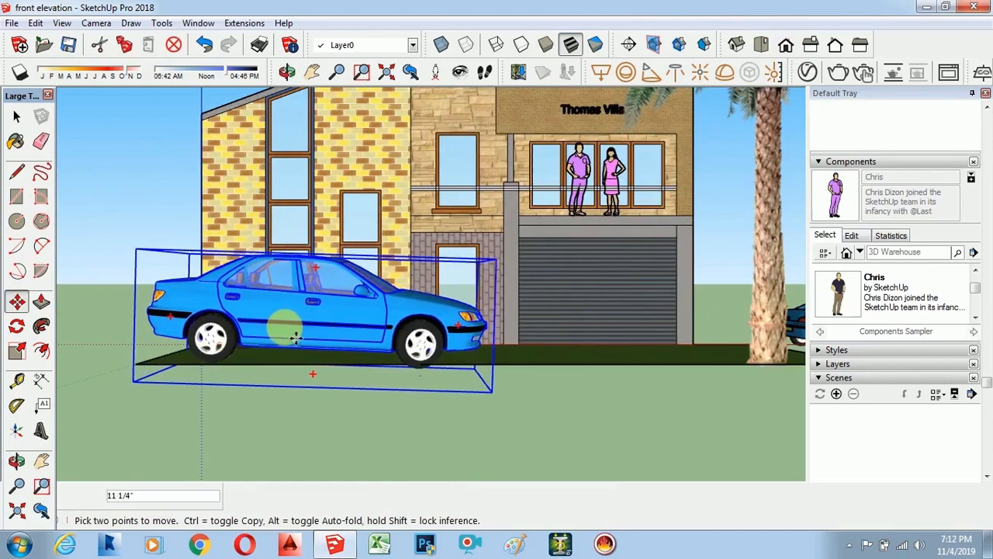
{"action": "left_click", "coordinate": [302, 337]}
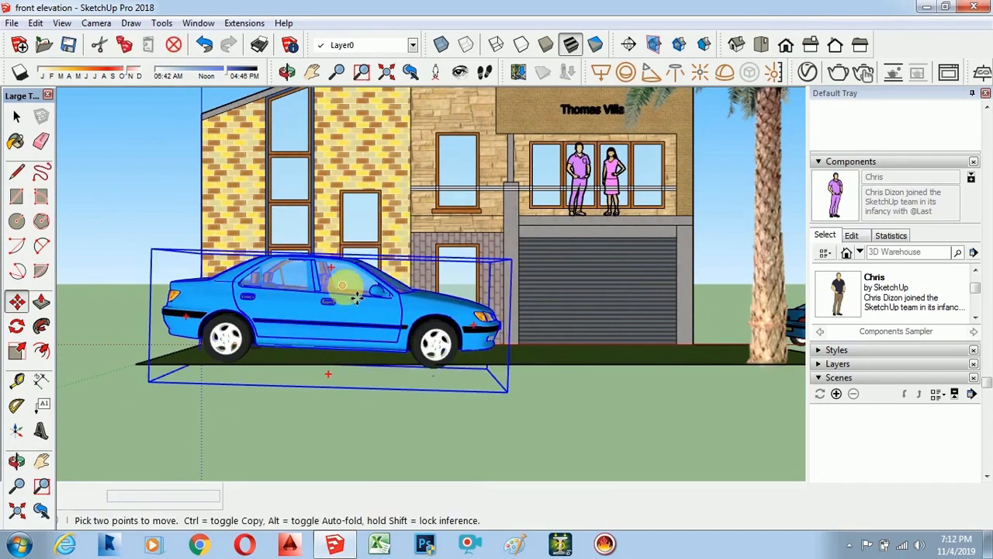
{"action": "left_click", "coordinate": [17, 116]}
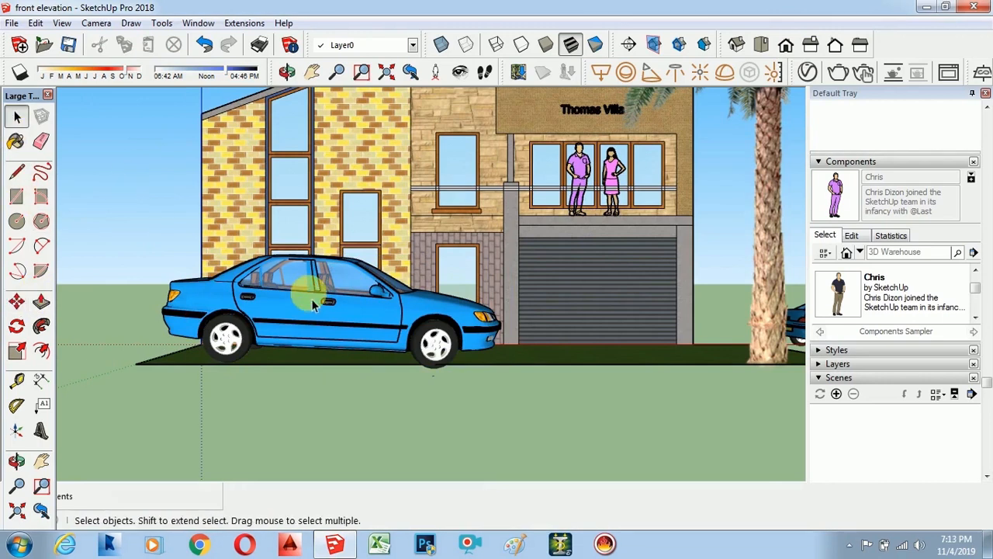
- Scale the copied car down uniformly so it fits in front of the yellow brick wall
{"action": "left_click", "coordinate": [310, 289]}
{"action": "left_click", "coordinate": [16, 350]}
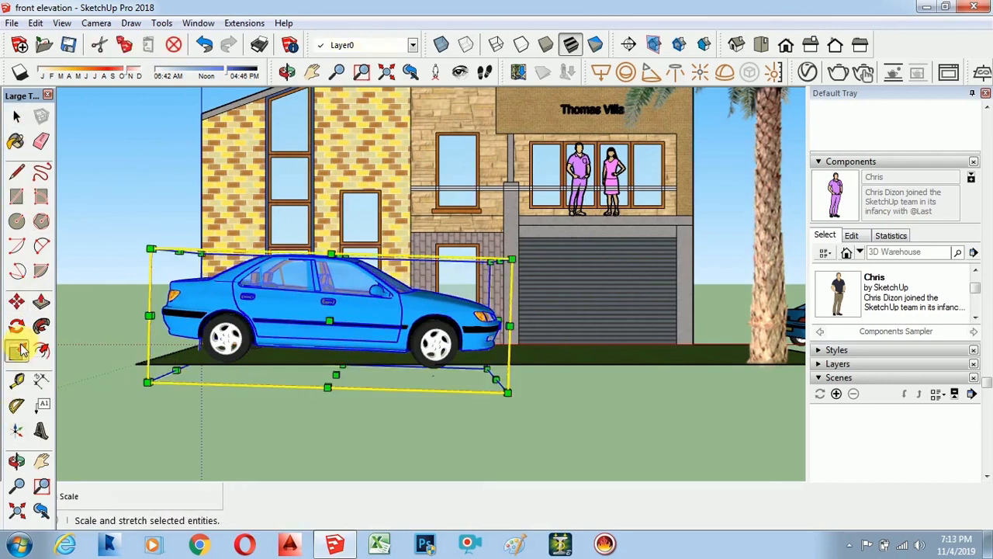
{"action": "left_click_drag", "start_coordinate": [512, 259], "coordinate": [392, 324]}
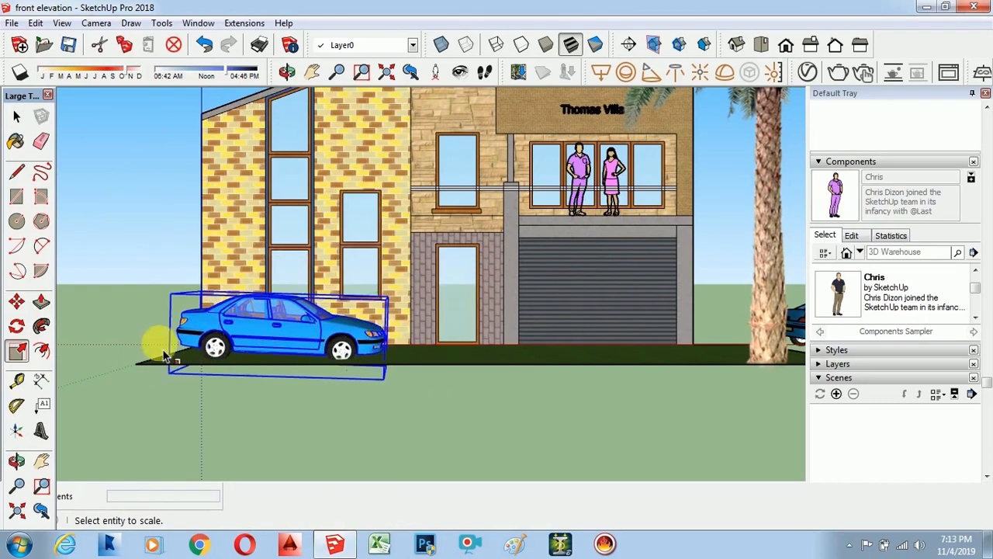
{"action": "left_click", "coordinate": [155, 344]}
{"action": "left_click", "coordinate": [17, 301]}
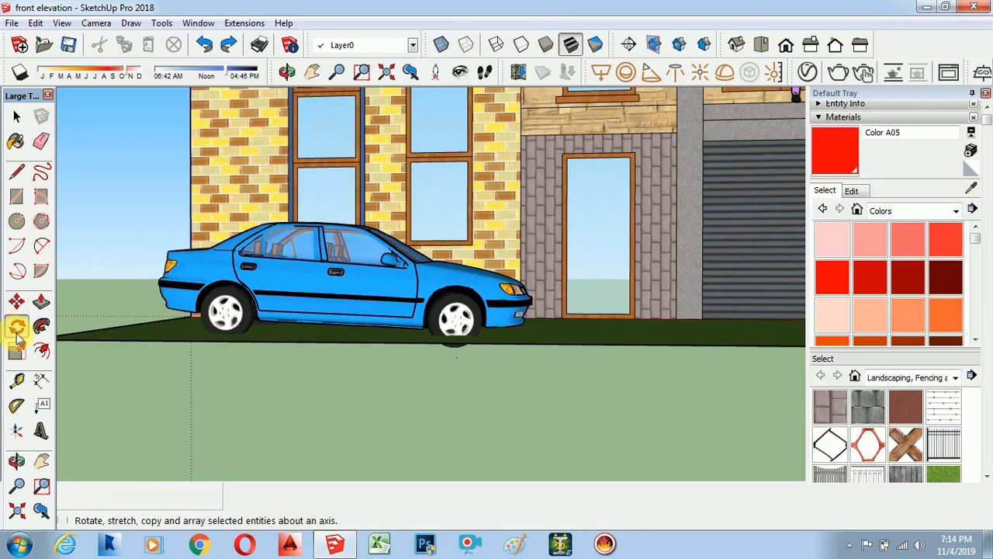
- Rotate the car 1.7° in the facade plane about the middle of its side to level it on the grass
{"action": "left_click", "coordinate": [17, 329]}
{"action": "left_click", "coordinate": [323, 284]}
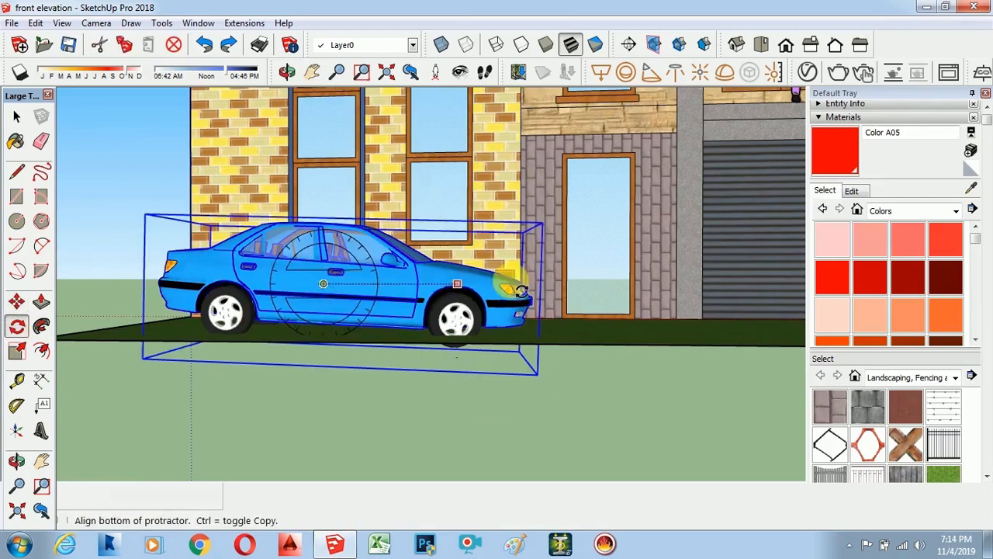
{"action": "left_click", "coordinate": [629, 327]}
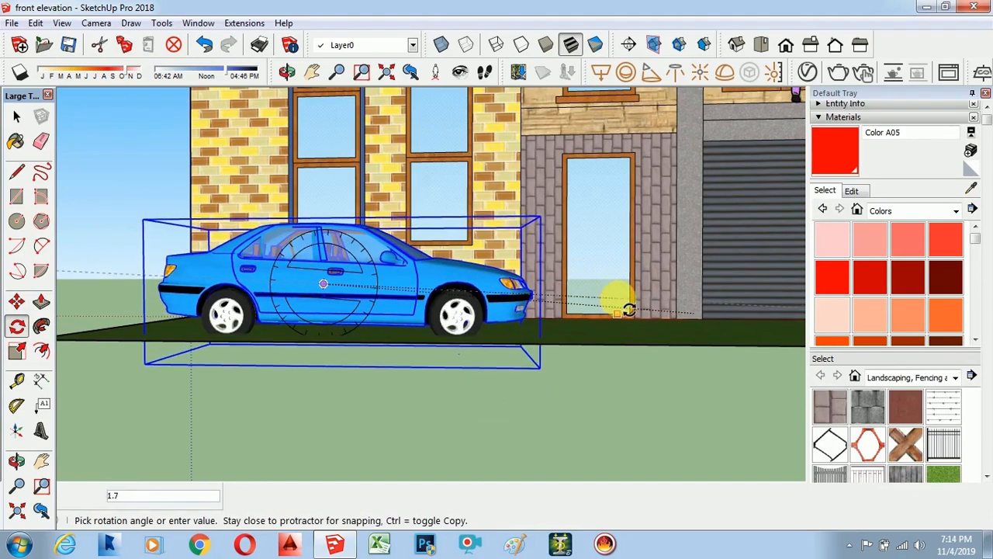
{"action": "left_click", "coordinate": [629, 308]}
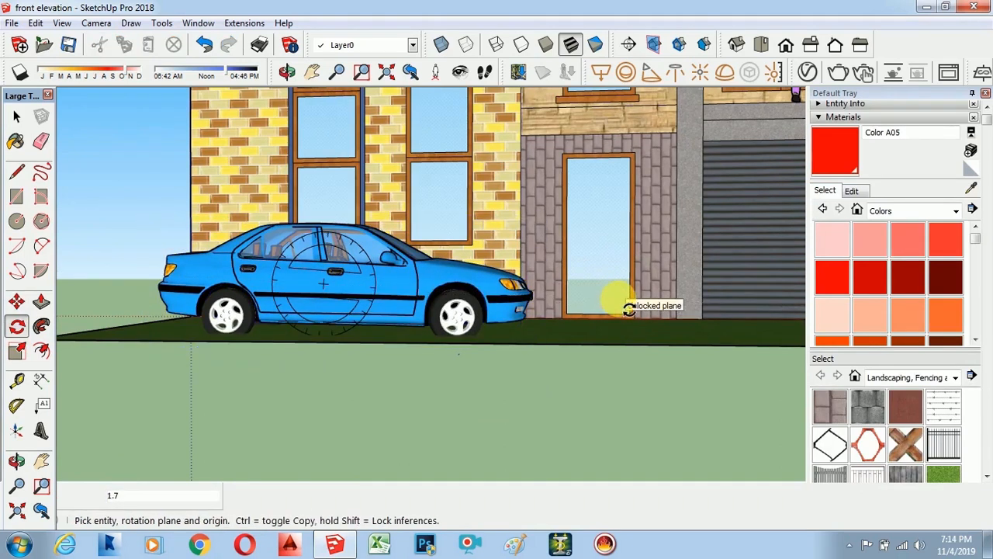
- Export the front view to the Desktop as JPEG image "House Front Elevation" at 4000 x 1956 pixels with anti-aliasing and better quality
{"action": "scroll", "coordinate": [342, 382], "scroll_direction": "down", "scroll_amount": 5}
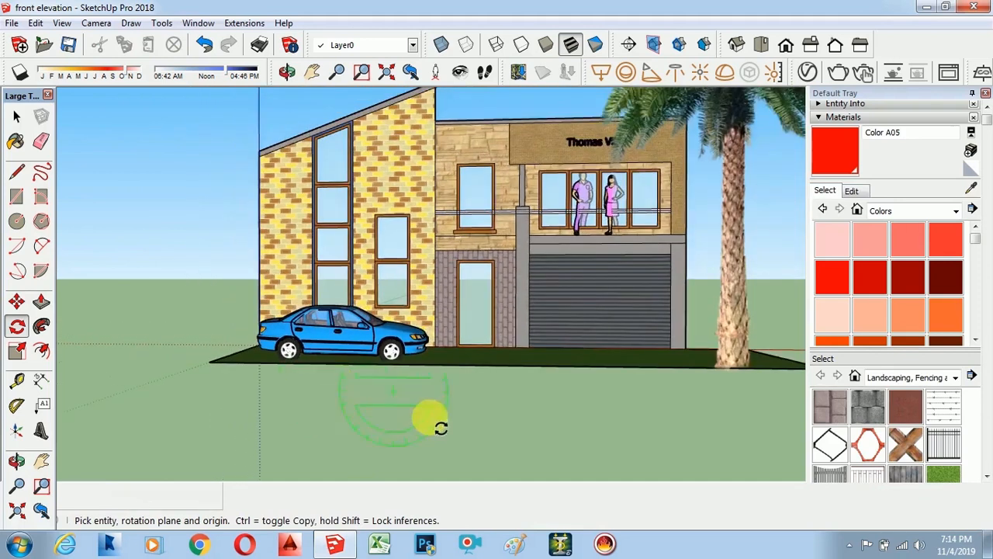
{"action": "scroll", "coordinate": [430, 419], "scroll_direction": "down", "scroll_amount": 4}
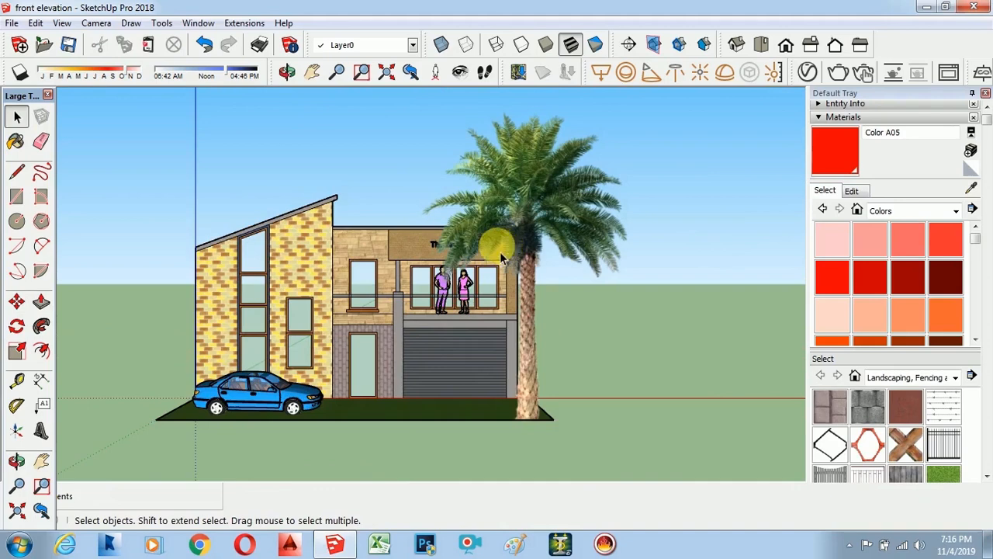
{"action": "scroll", "coordinate": [500, 252], "scroll_direction": "up", "scroll_amount": 7}
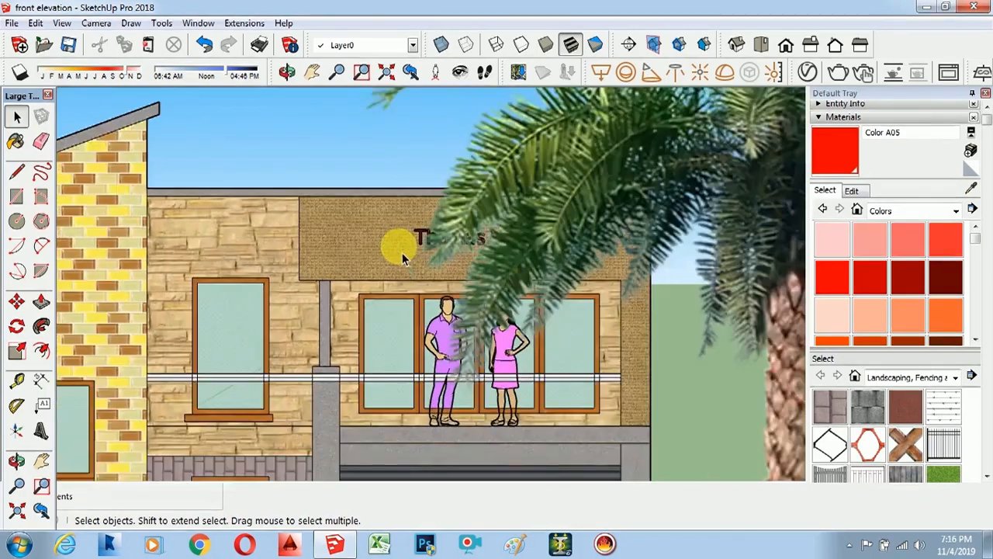
{"action": "scroll", "coordinate": [402, 252], "scroll_direction": "down", "scroll_amount": 6}
{"action": "left_click", "coordinate": [11, 23]}
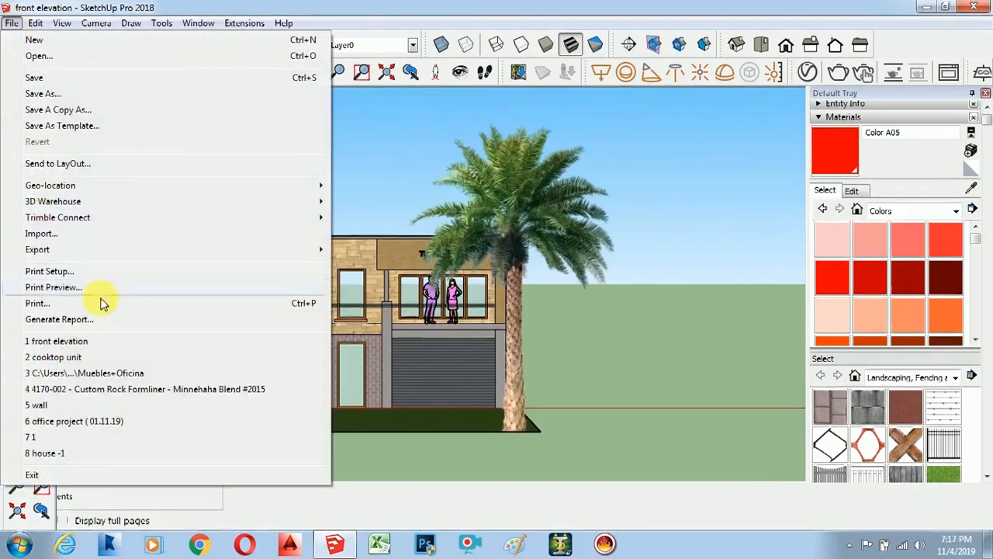
{"action": "mouse_move", "coordinate": [91, 251]}
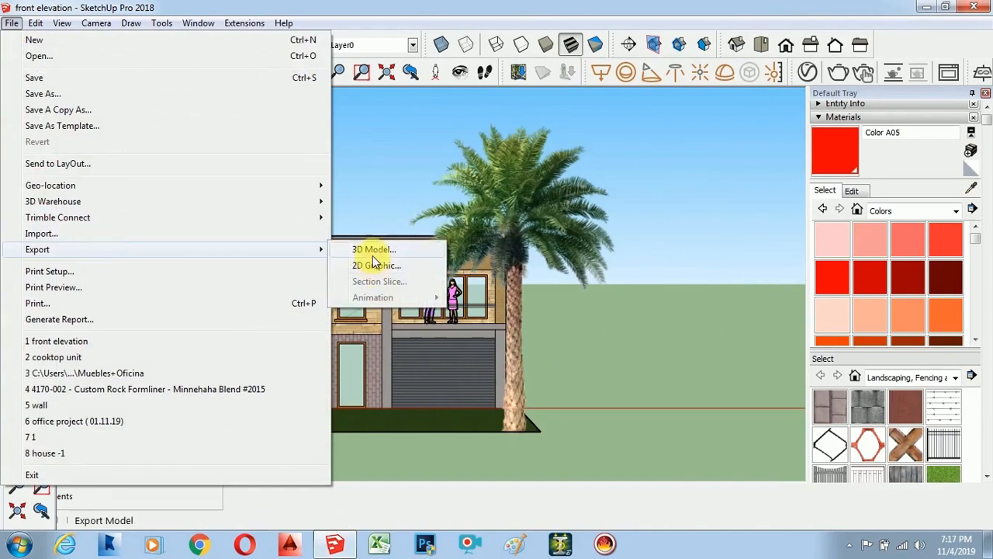
{"action": "left_click", "coordinate": [375, 266]}
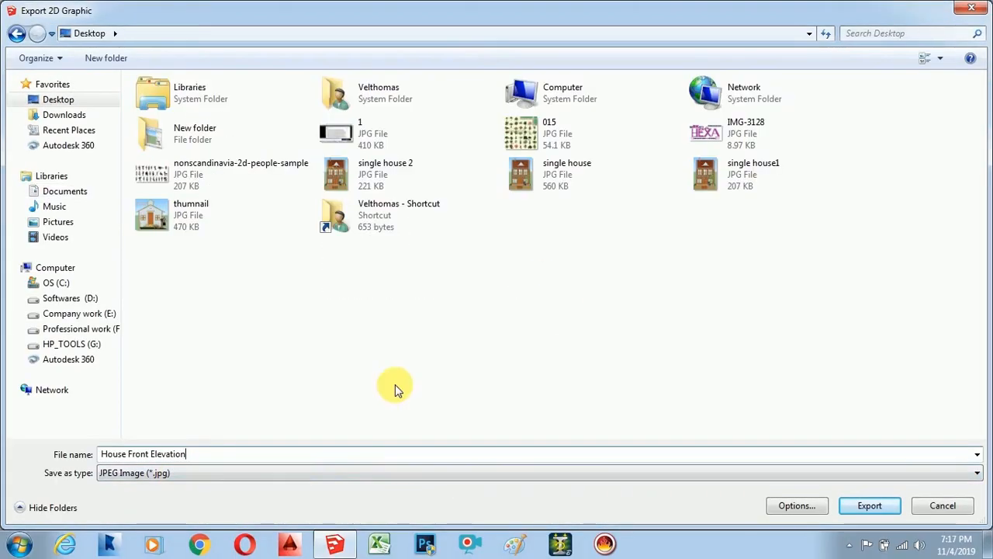
{"action": "left_click", "coordinate": [796, 505]}
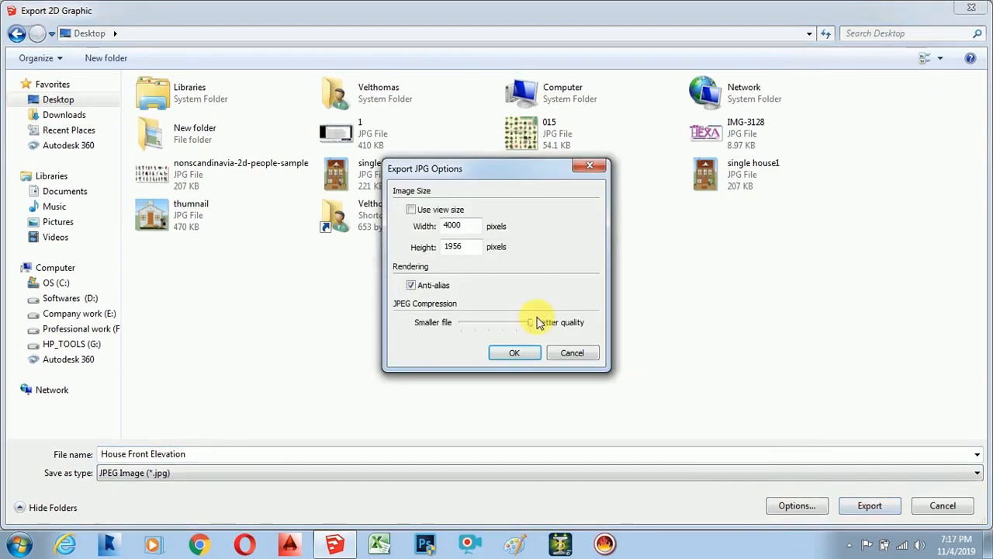
{"action": "left_click", "coordinate": [515, 354]}
{"action": "left_click", "coordinate": [868, 506]}
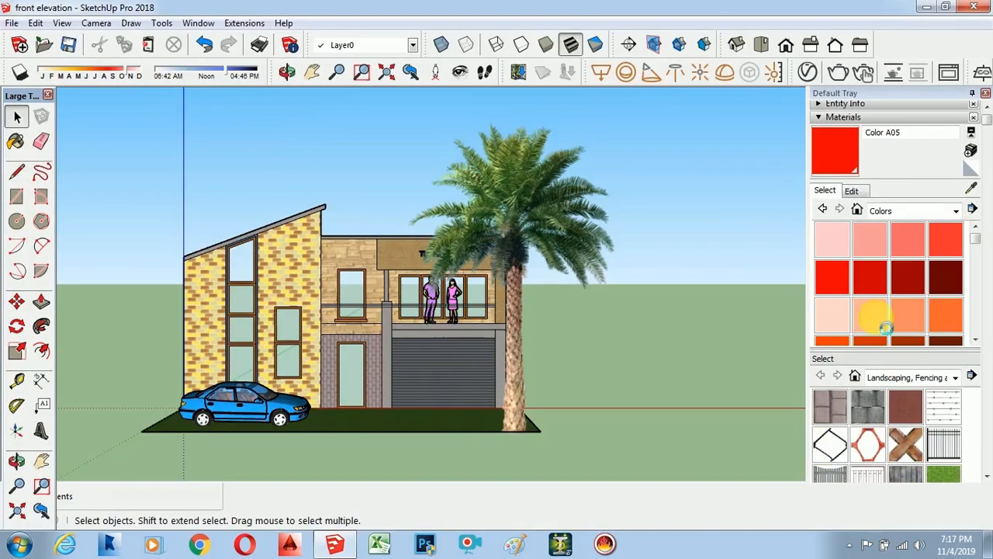
- Switch to the desktop and inspect the exported House Front Elevation image up close in Picasa Photo Viewer, especially the balcony and facade
{"action": "left_click", "coordinate": [926, 8]}
{"action": "double_click", "coordinate": [192, 433]}
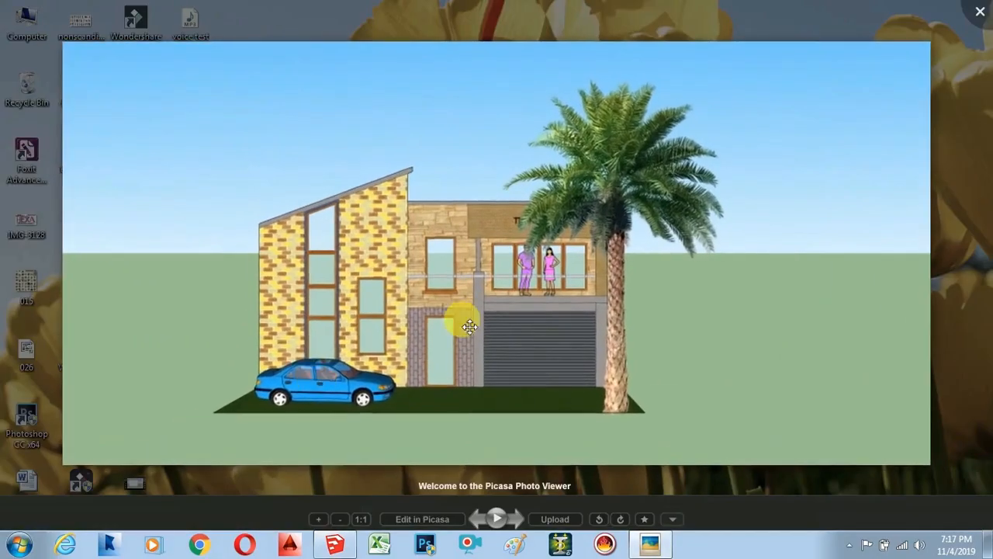
{"action": "scroll", "coordinate": [483, 419], "scroll_direction": "up", "scroll_amount": 5}
{"action": "scroll", "coordinate": [483, 265], "scroll_direction": "up", "scroll_amount": 10}
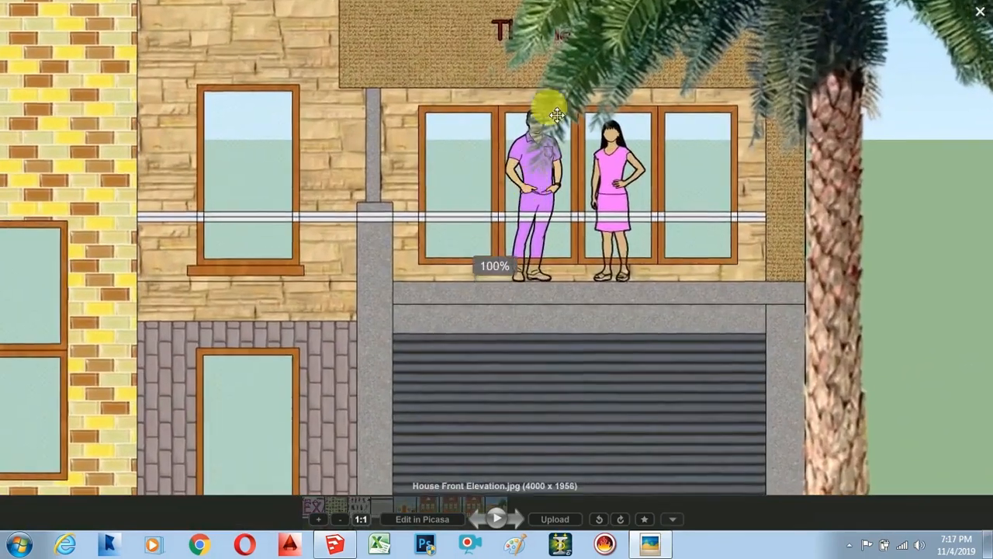
{"action": "scroll", "coordinate": [569, 250], "scroll_direction": "down", "scroll_amount": 10}
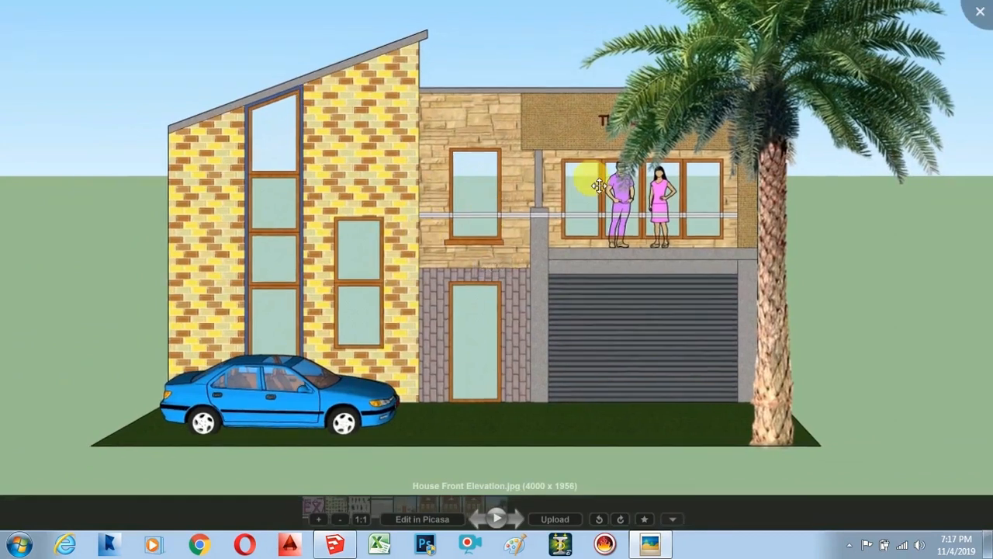
{"action": "scroll", "coordinate": [372, 261], "scroll_direction": "down", "scroll_amount": 4}
{"action": "scroll", "coordinate": [553, 183], "scroll_direction": "up", "scroll_amount": 2}
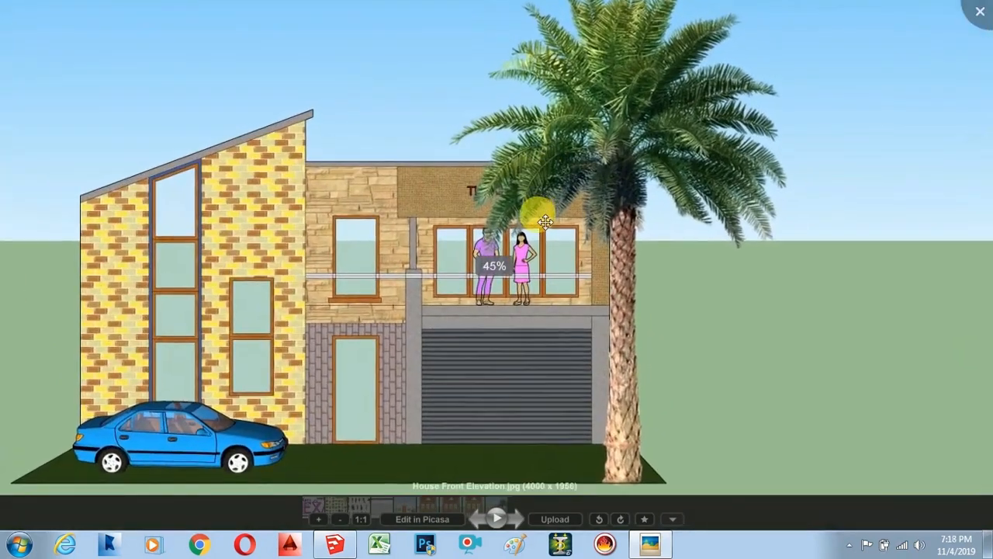
{"action": "left_click", "coordinate": [980, 16]}
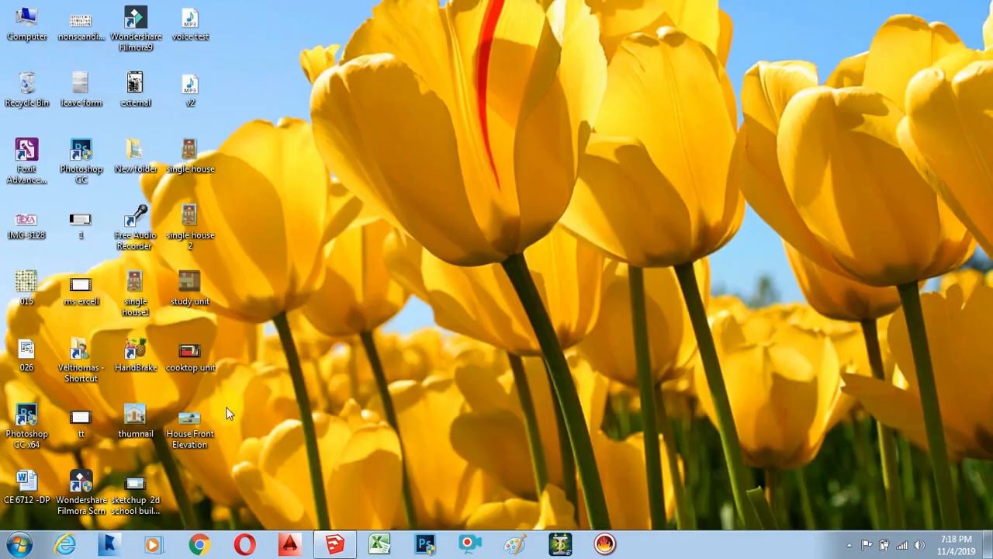
- Open House Front Elevation in Paint, crop it around the house, car and palm tree to about 2401 × 1605 px, save and close
{"action": "right_click", "coordinate": [198, 439]}
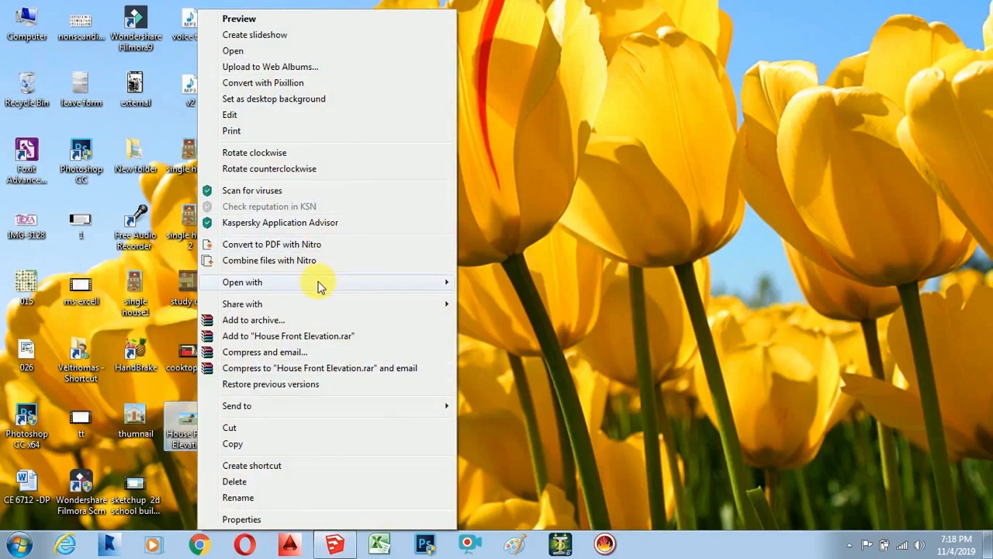
{"action": "mouse_move", "coordinate": [361, 284]}
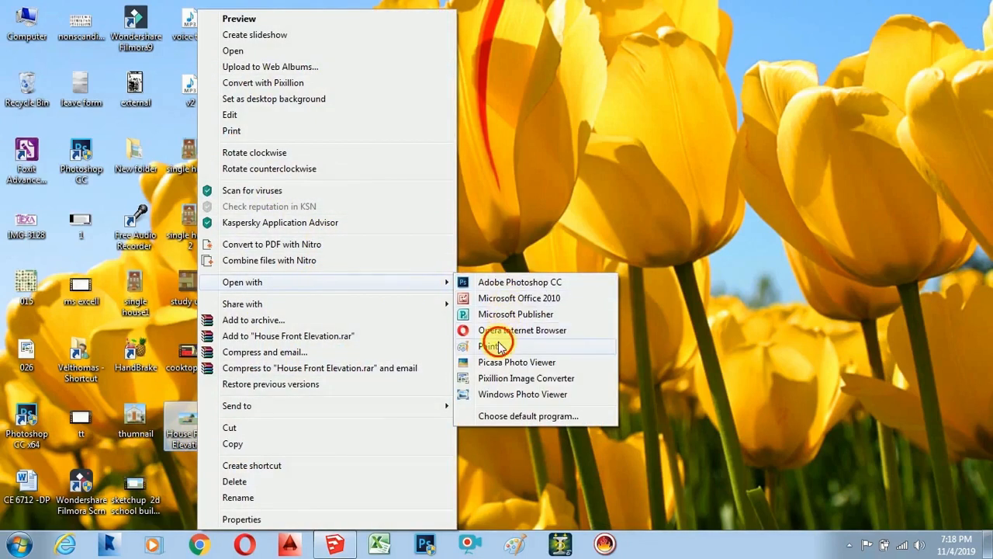
{"action": "left_click", "coordinate": [497, 346]}
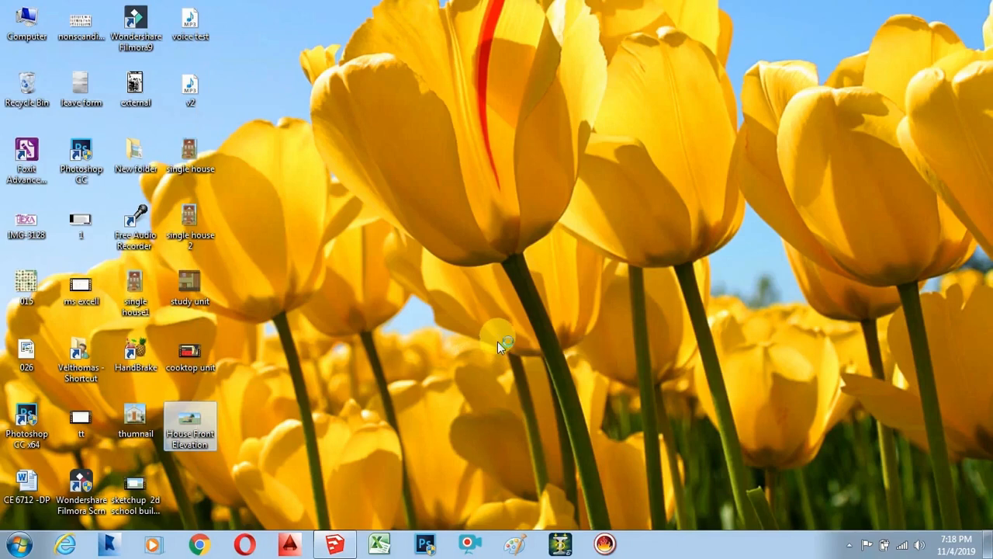
{"action": "left_click_drag", "start_coordinate": [124, 131], "coordinate": [561, 423]}
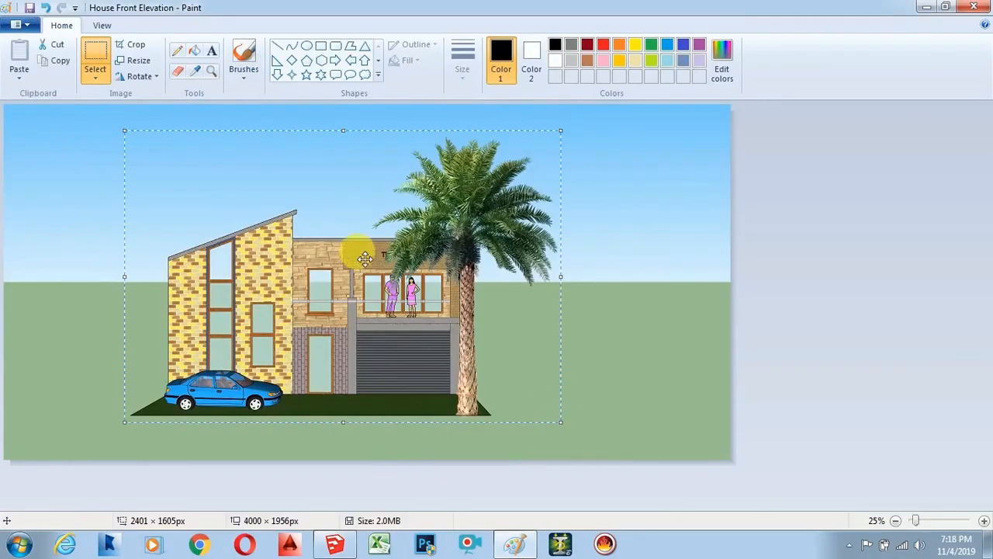
{"action": "right_click", "coordinate": [321, 213]}
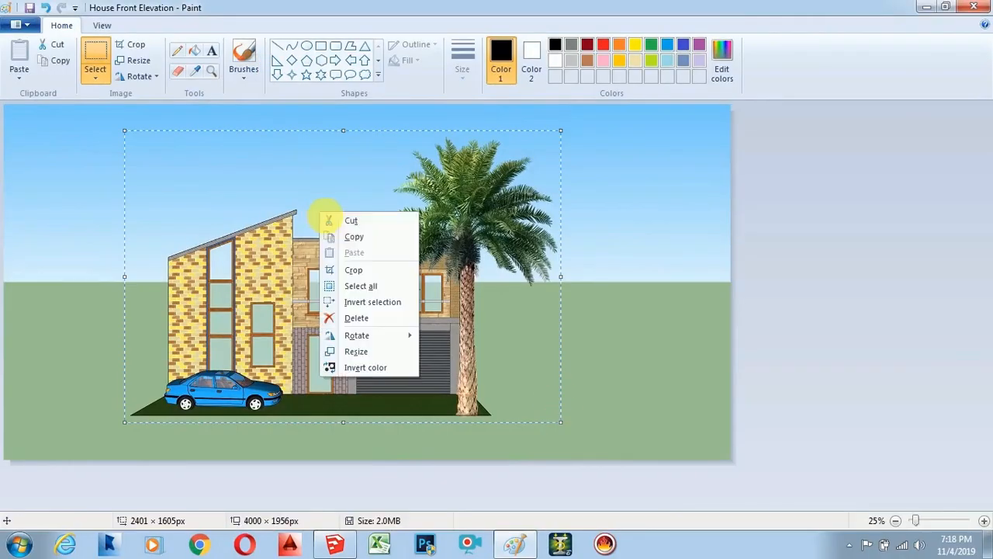
{"action": "left_click", "coordinate": [353, 272]}
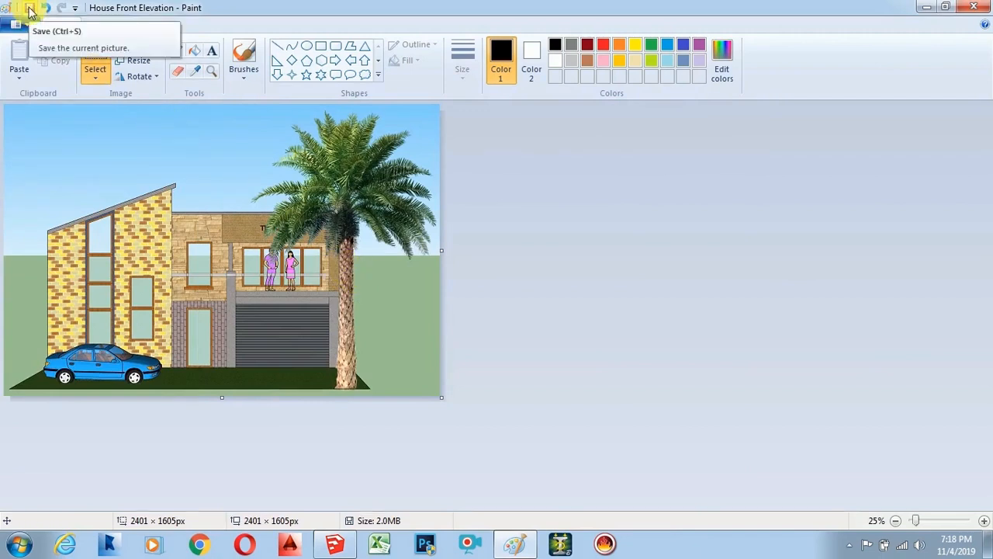
{"action": "left_click", "coordinate": [29, 9]}
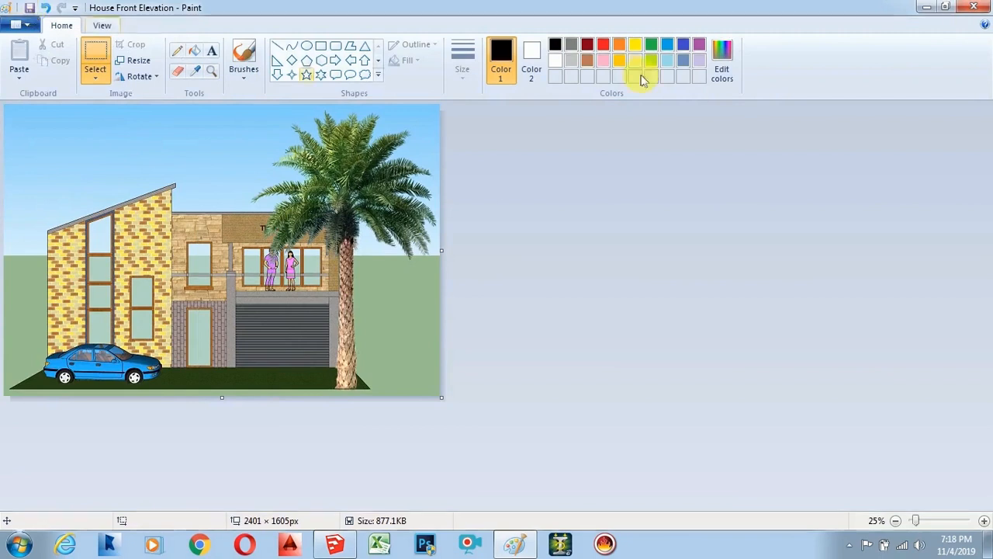
{"action": "left_click", "coordinate": [974, 7]}
- In a new Word document, add the highlighted 26 pt heading "House Front Elevation Project Completed" and paste the cropped elevation picture below it
{"action": "left_click", "coordinate": [17, 543]}
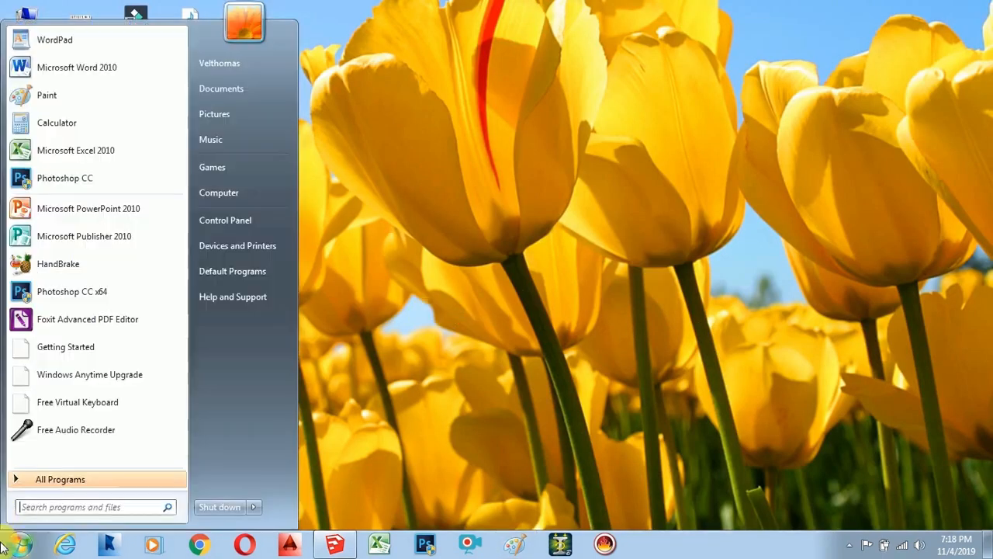
{"action": "left_click", "coordinate": [54, 71]}
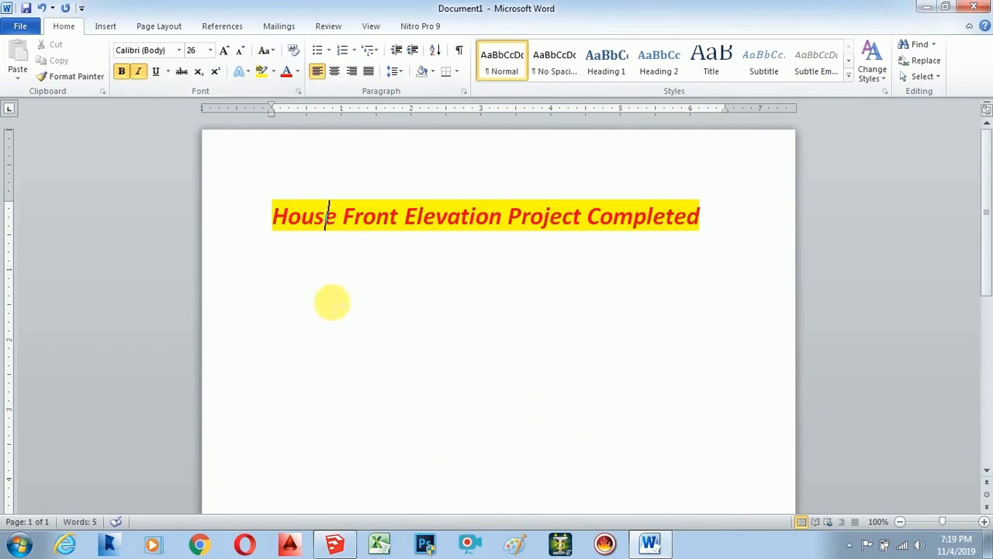
{"action": "key", "text": "ctrl+v"}
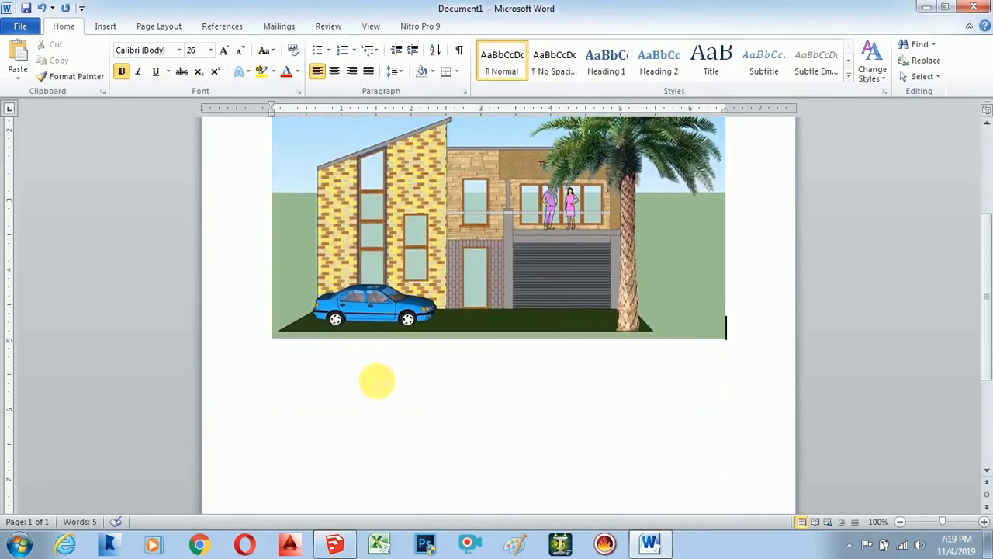